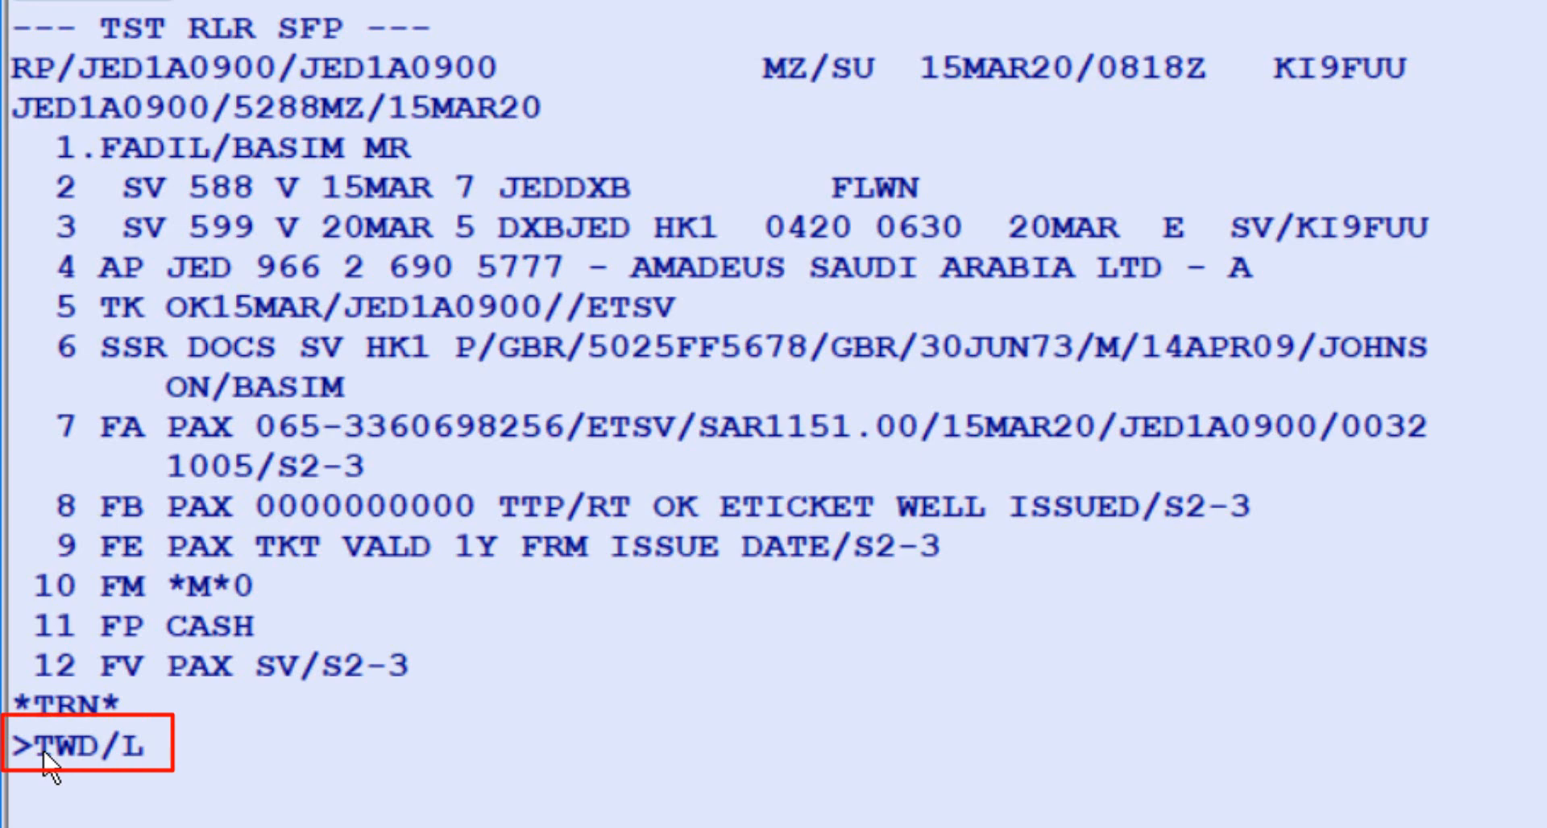
Display the passenger's electronic ticket record from line 7 of the booking with TWD/L7
type("7")
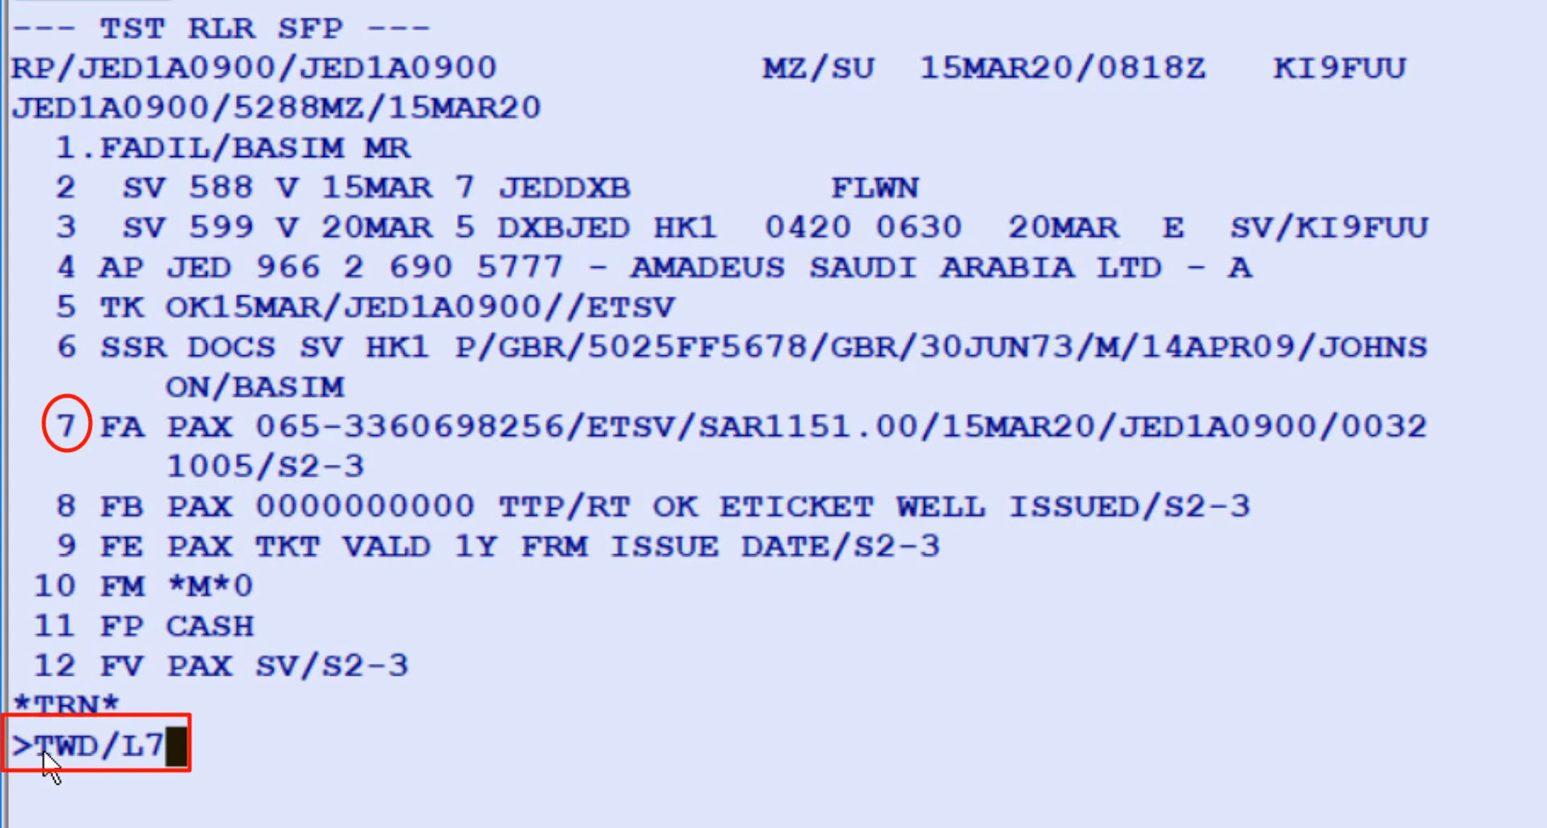
key("Return")
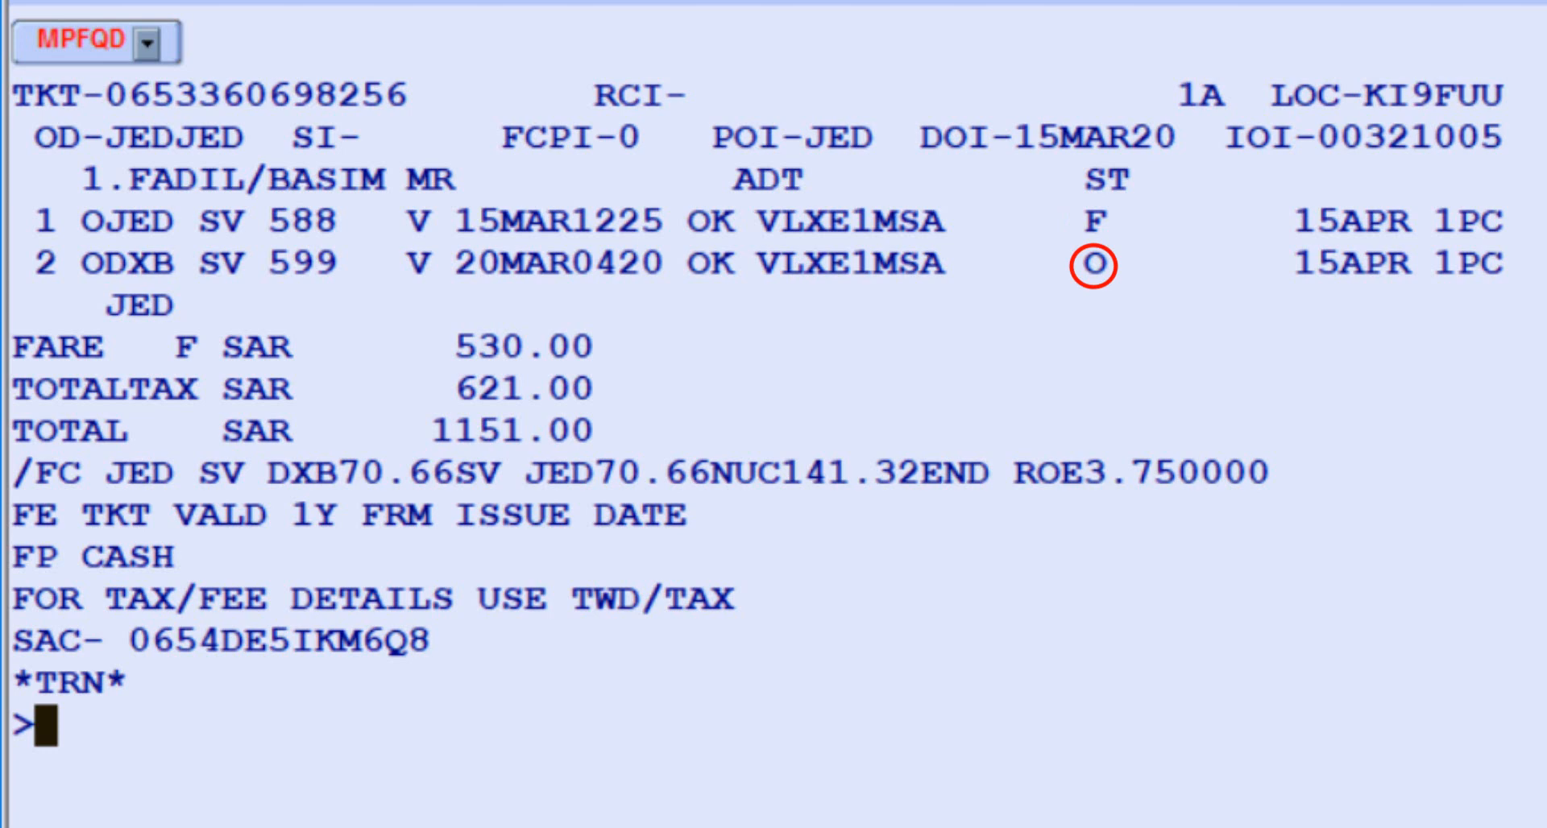
Display SV fares from JED to DXB in class V for 15MAR travel, with the ticket issue date 15MAR20, using FQD JEDDXB/ASV/CV/D15MAR/R,15MAR20
type("FQD")
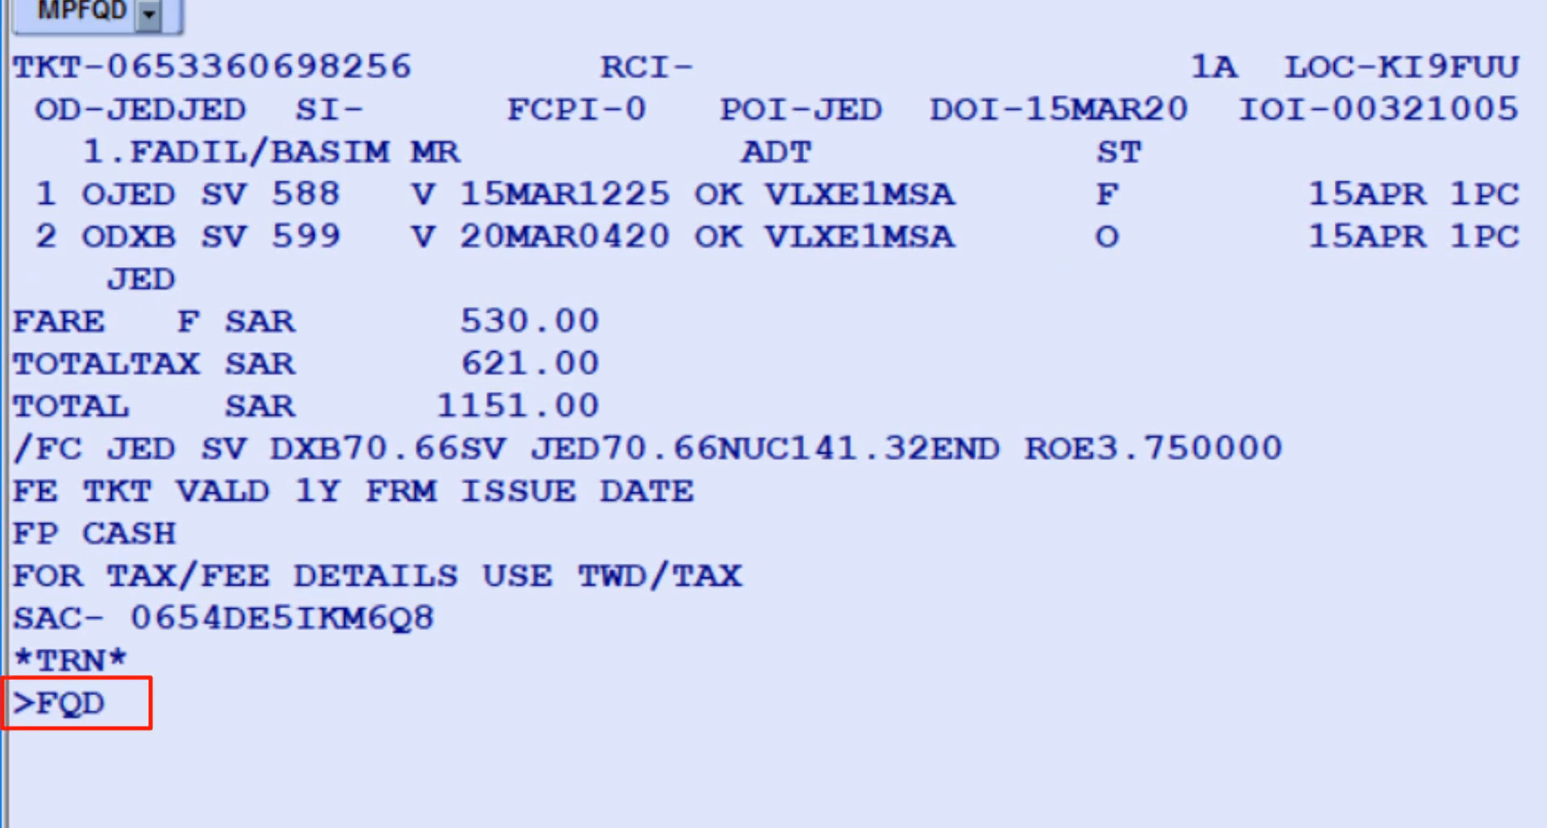
type(" JED")
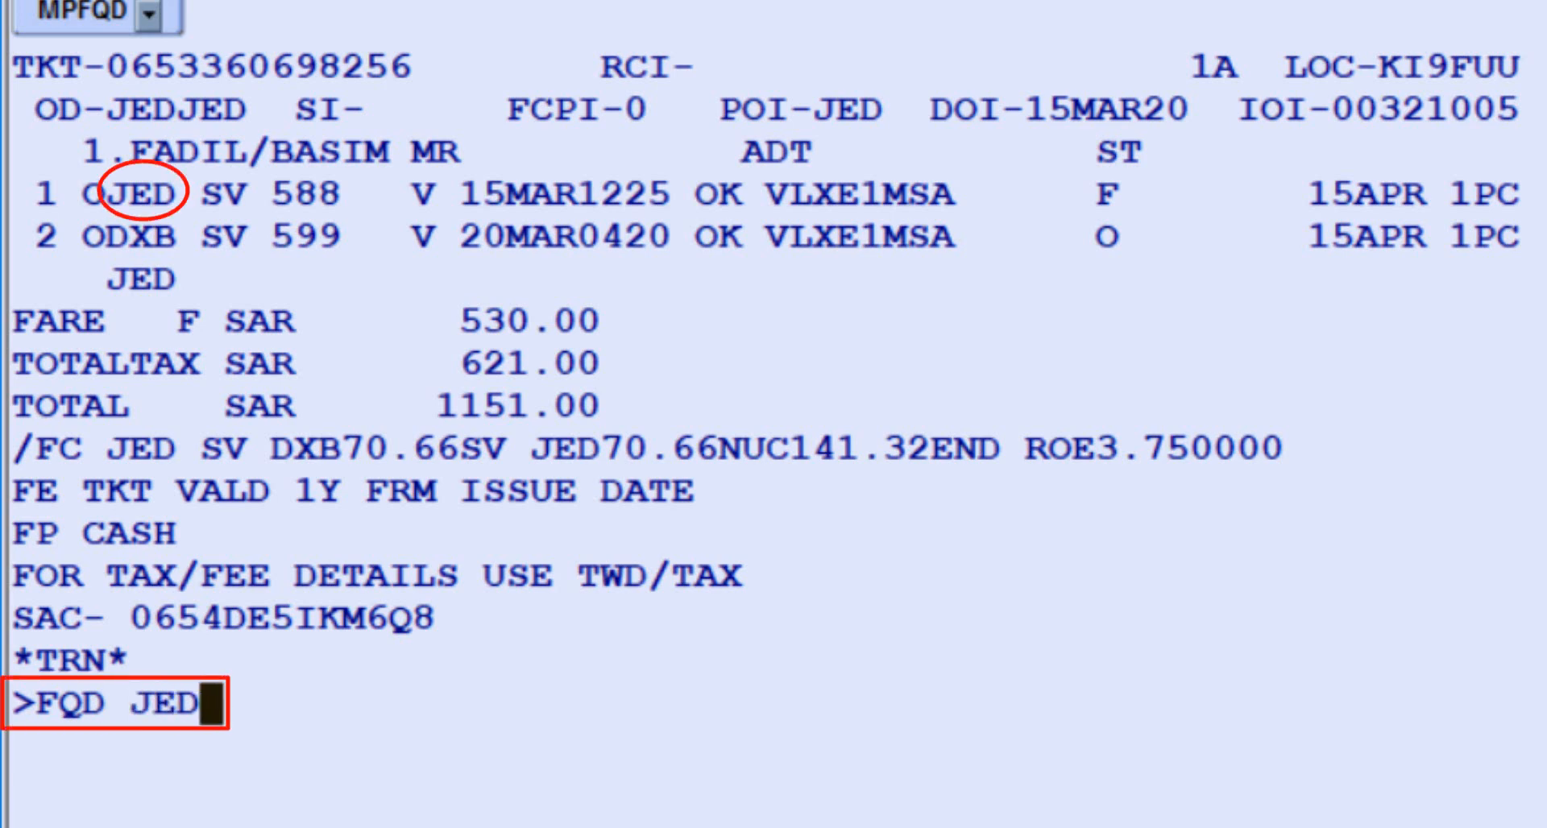
type("DXB")
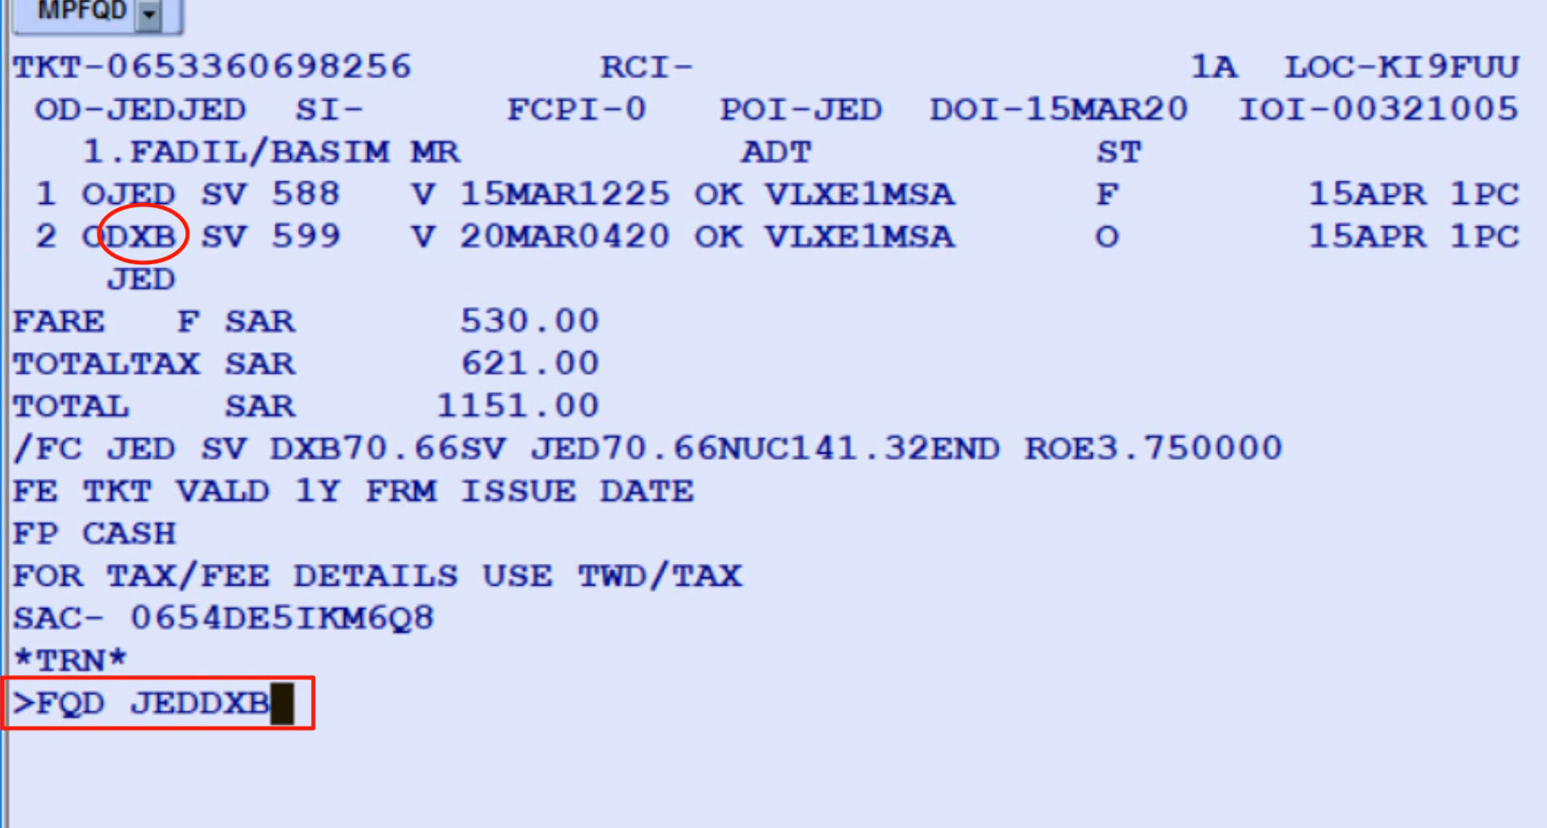
type("/A")
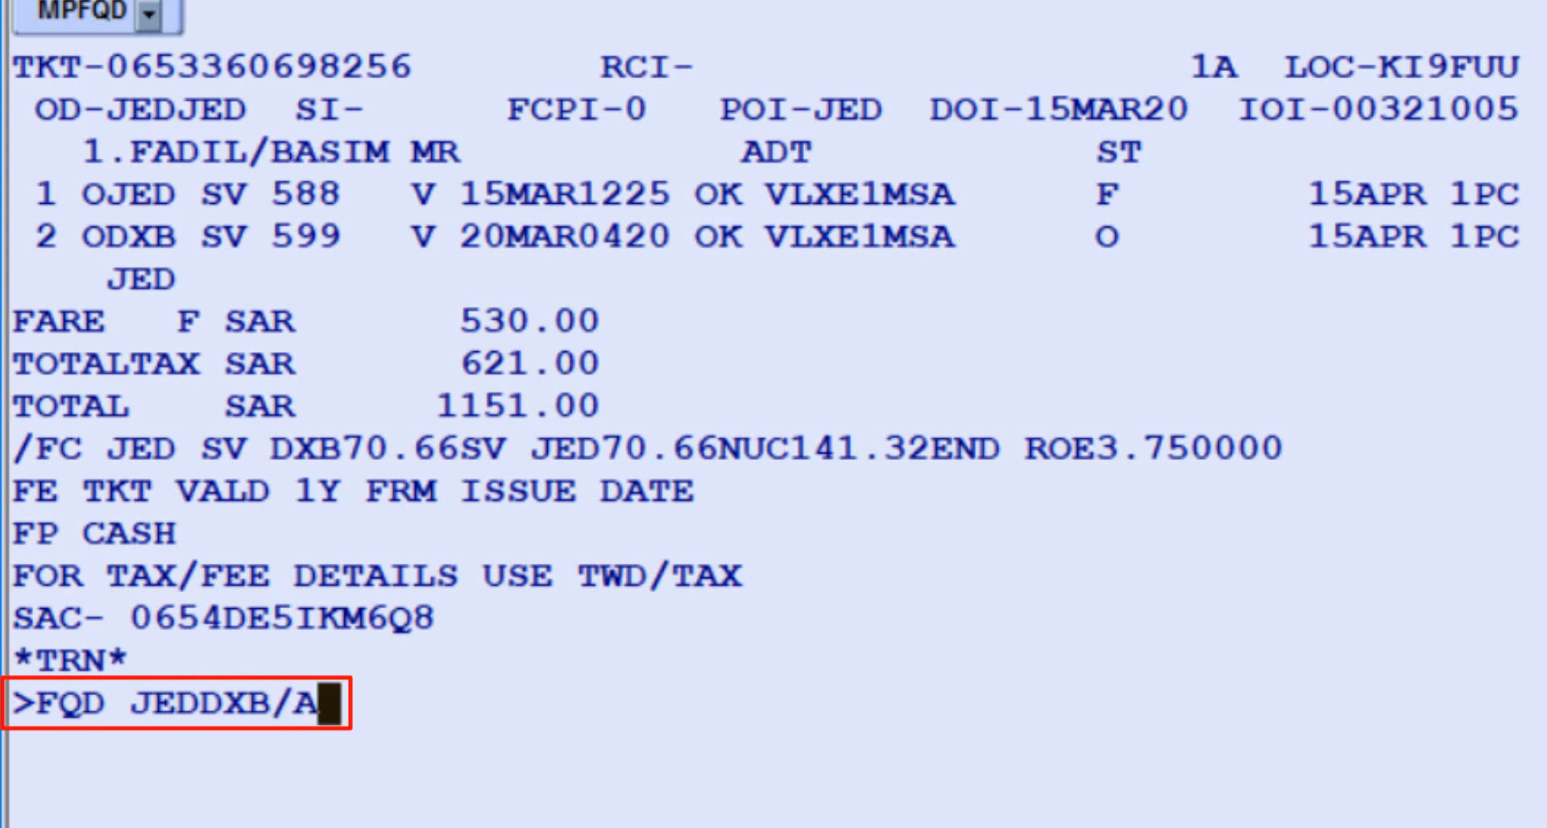
type("SV")
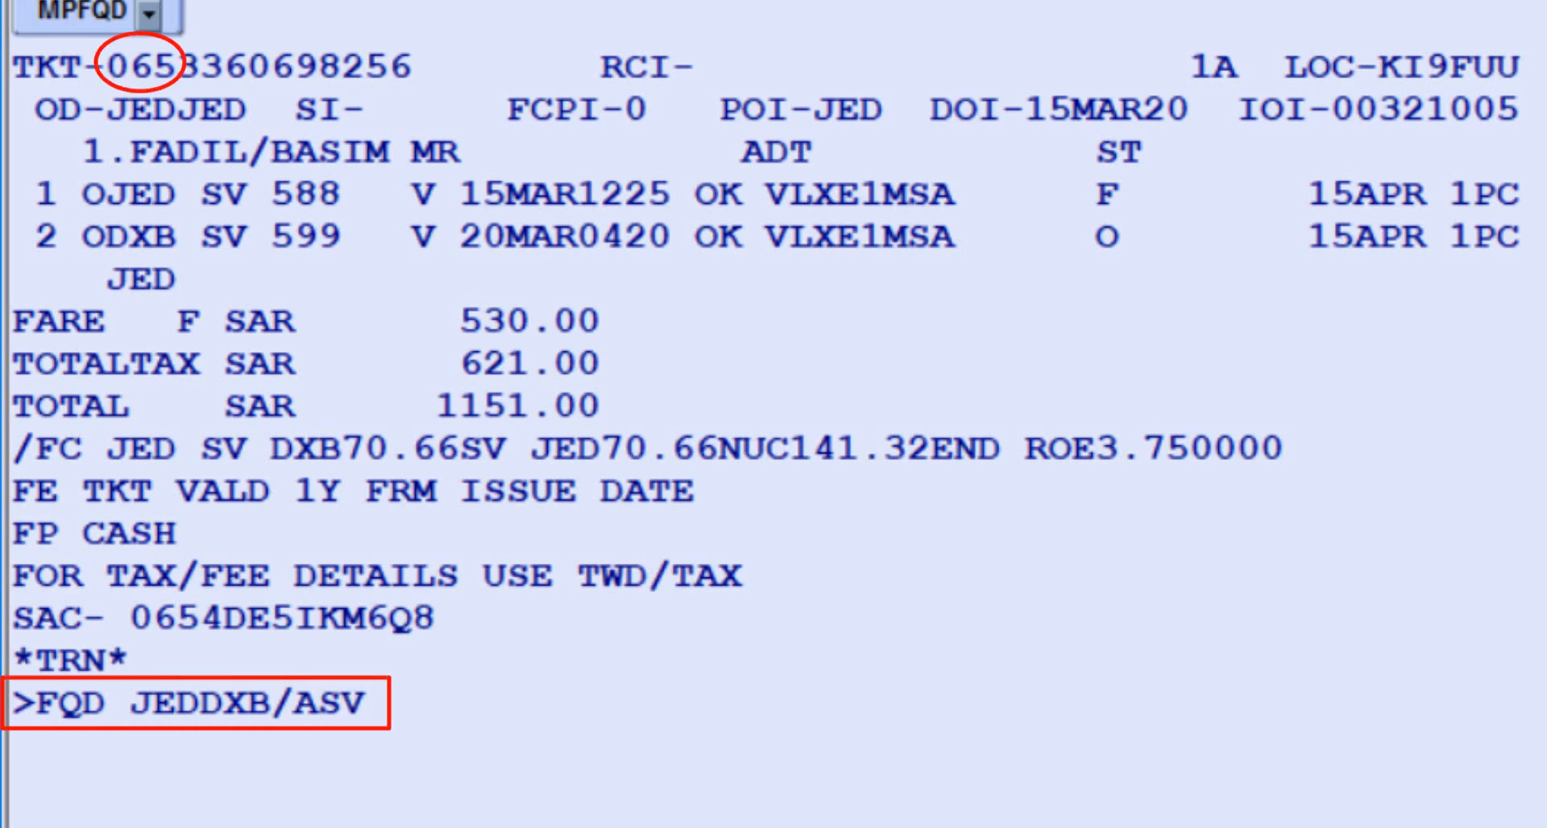
type("/C")
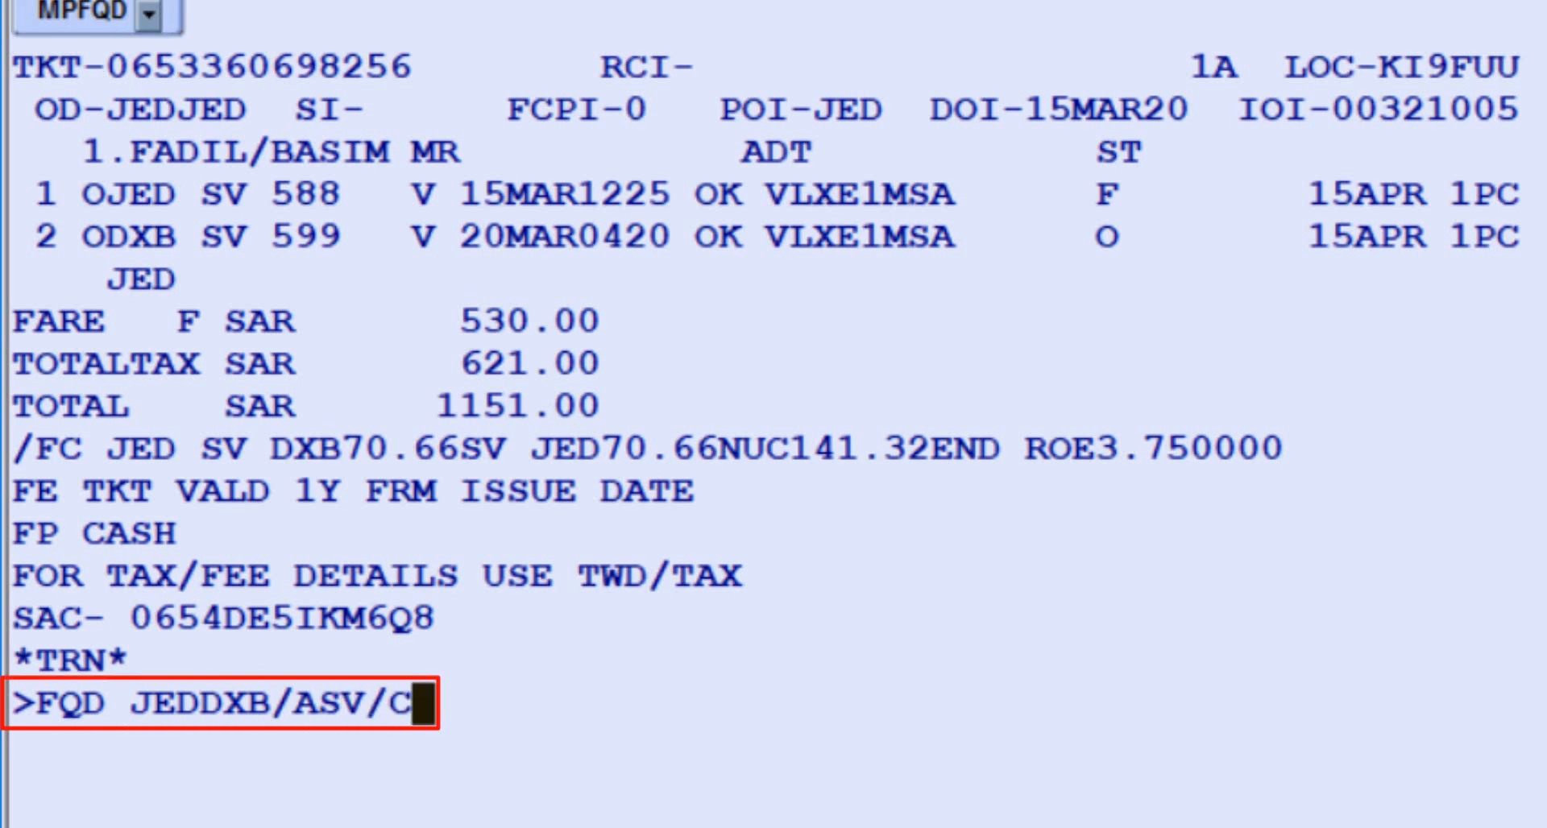
type("V")
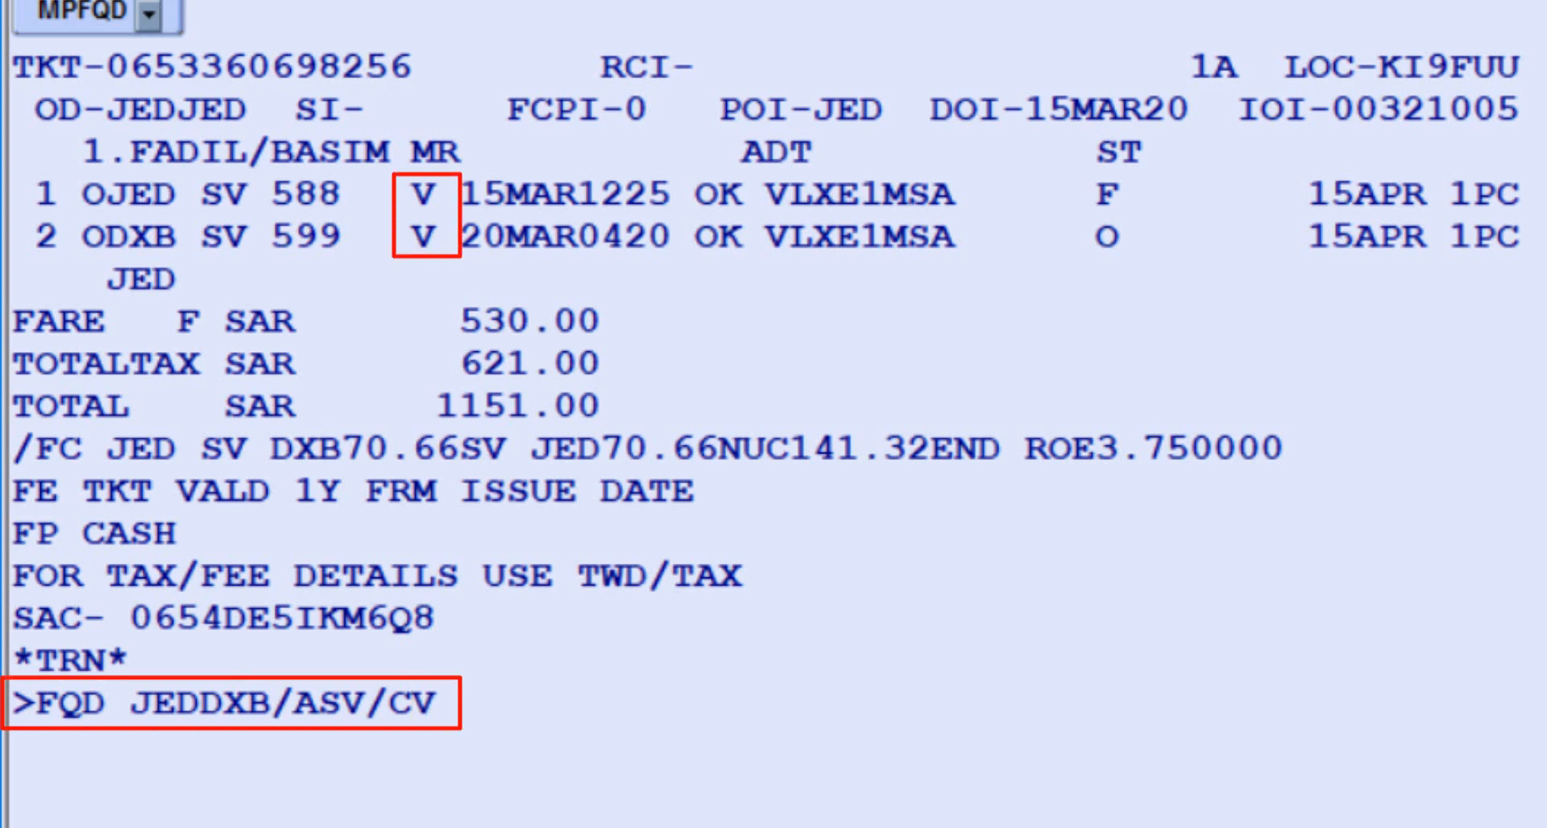
type("/D")
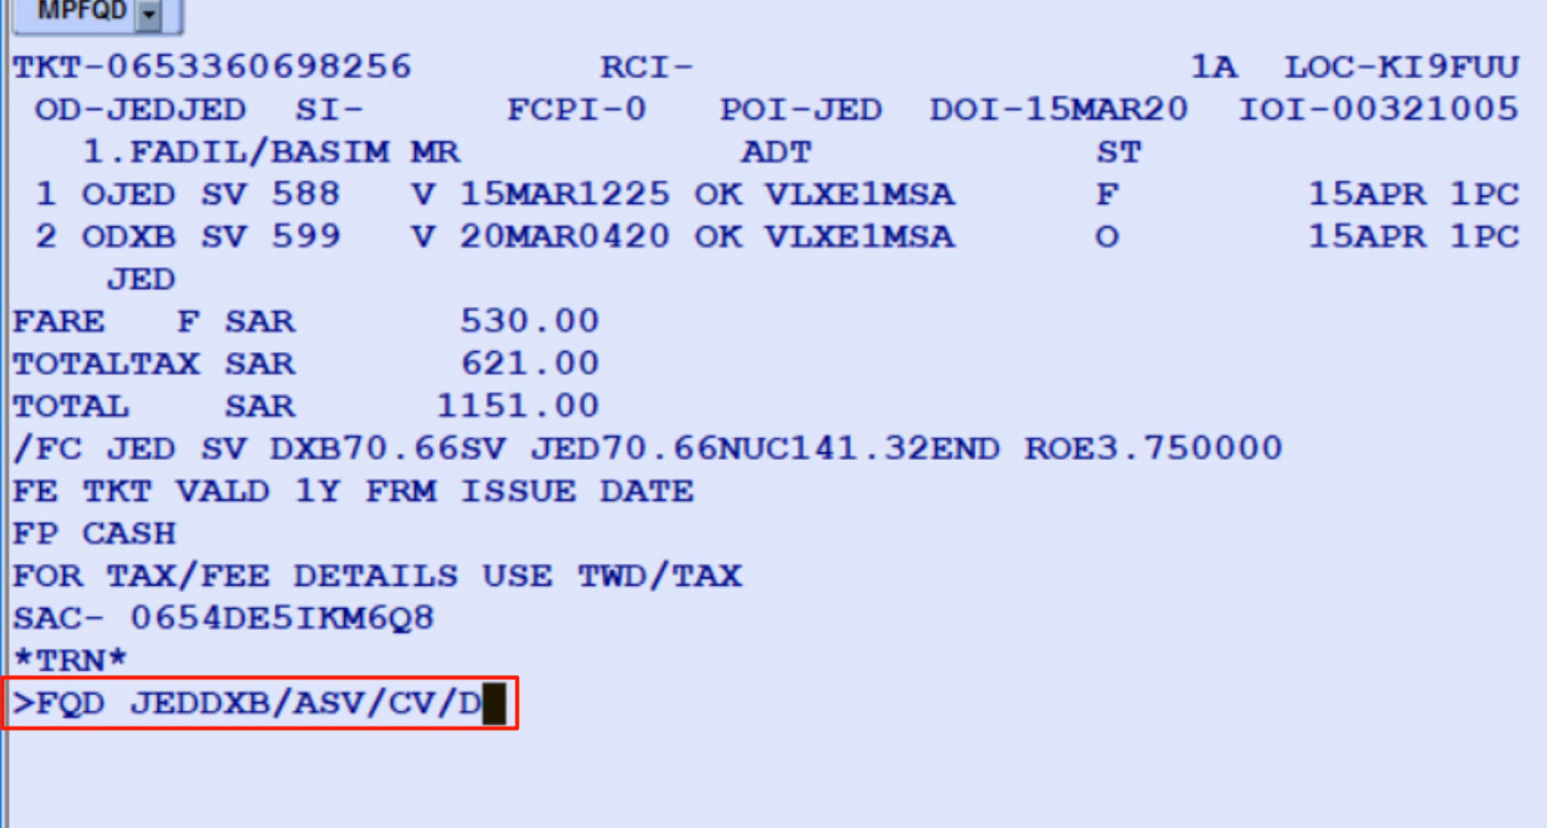
type("1")
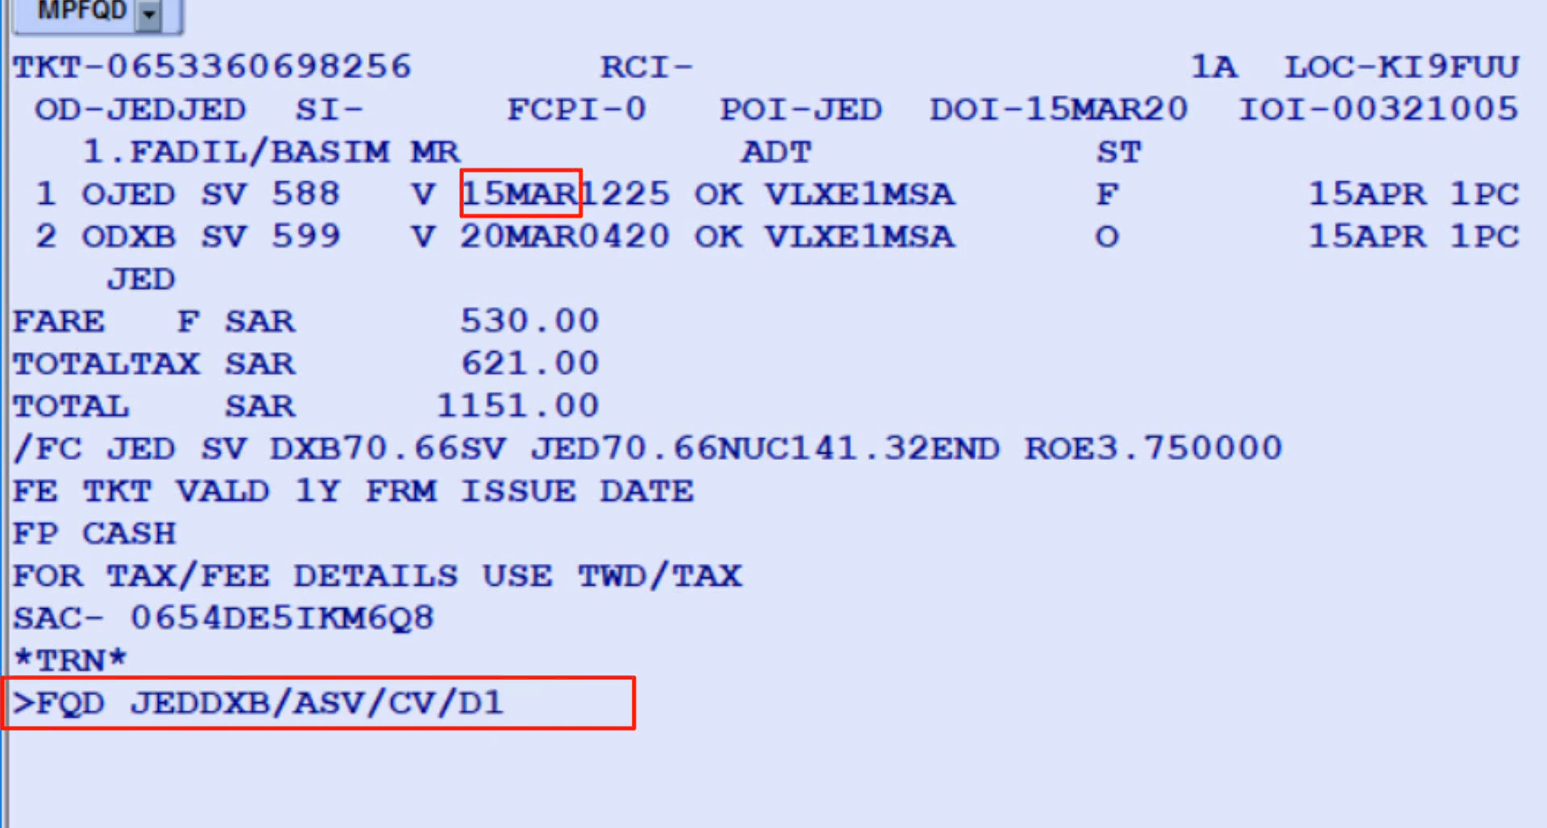
type("5MA")
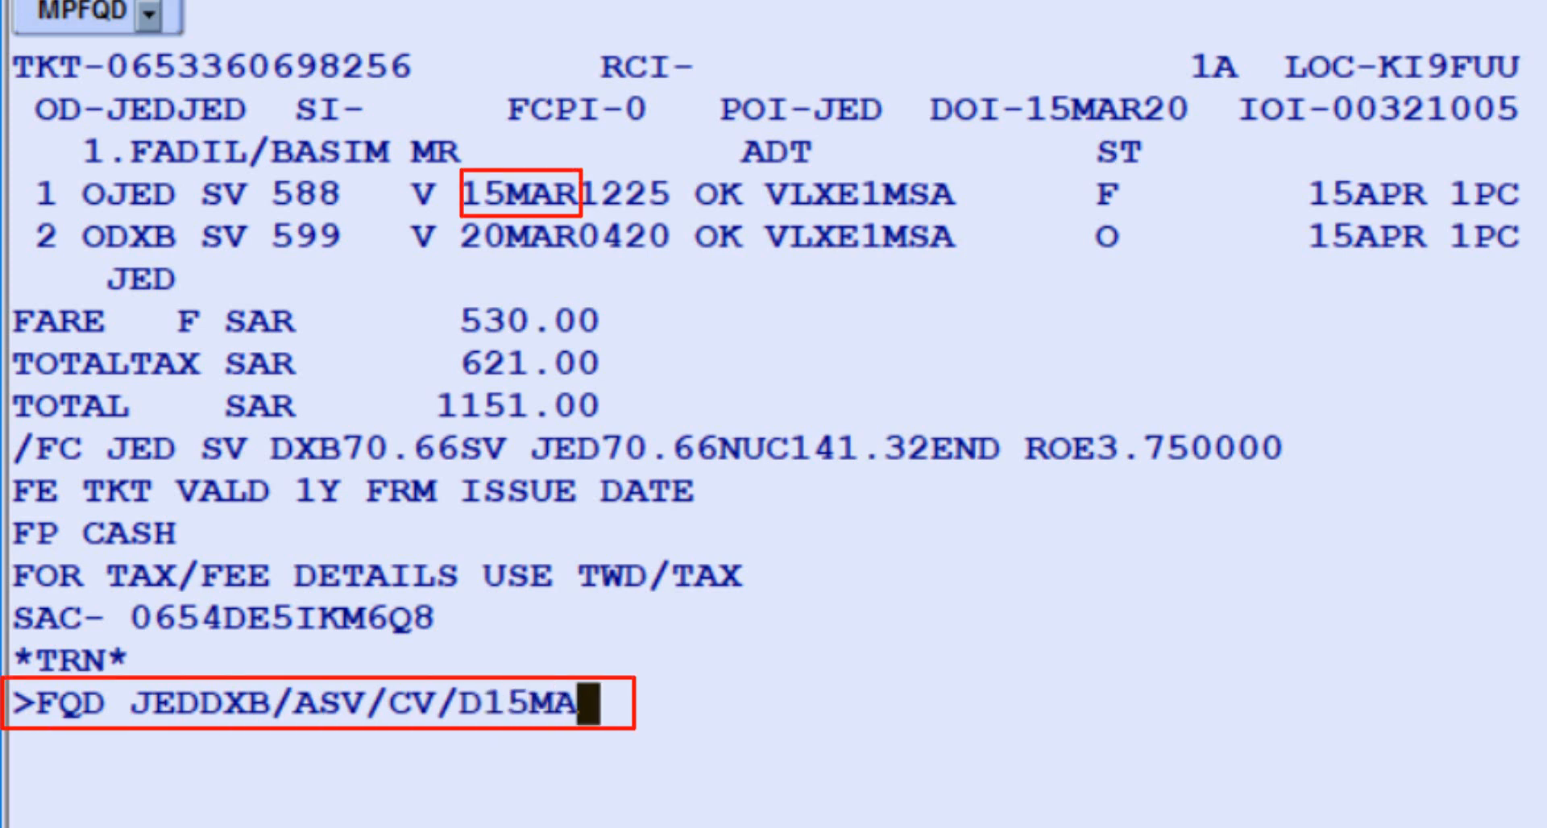
type("R/R,")
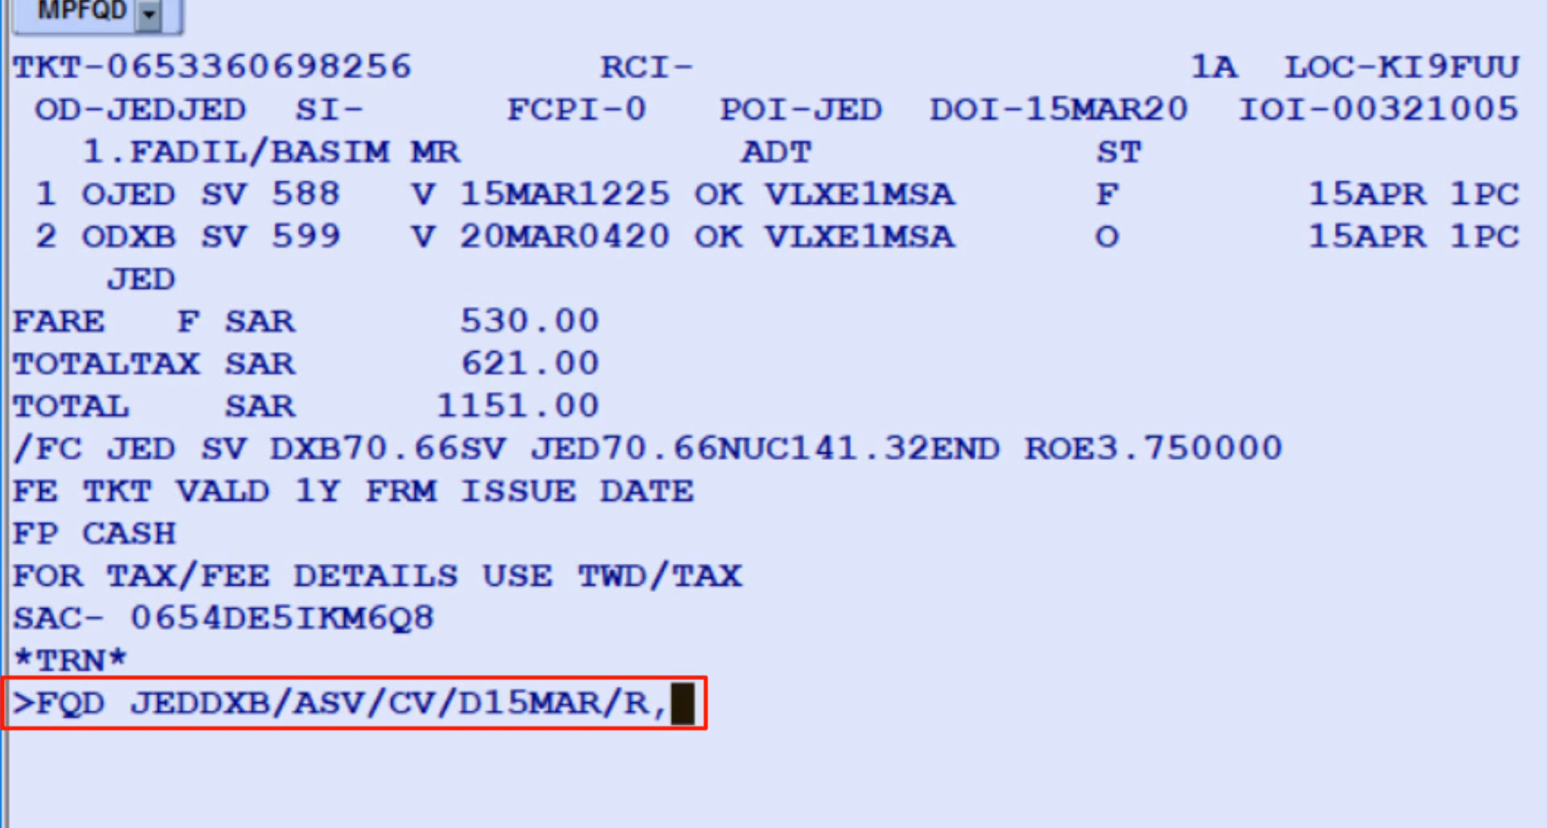
type("15M")
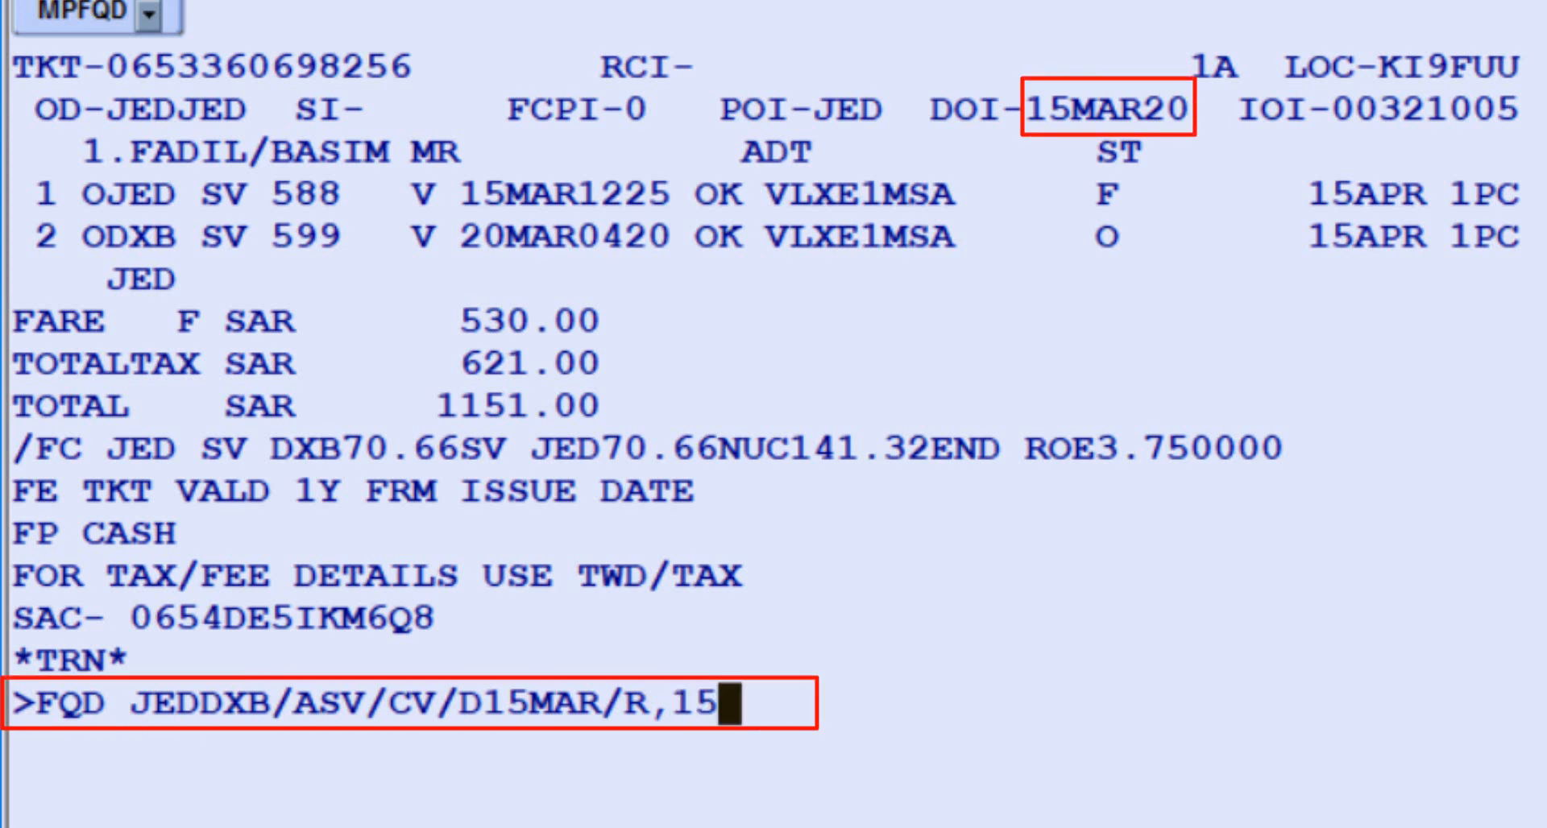
type("AR")
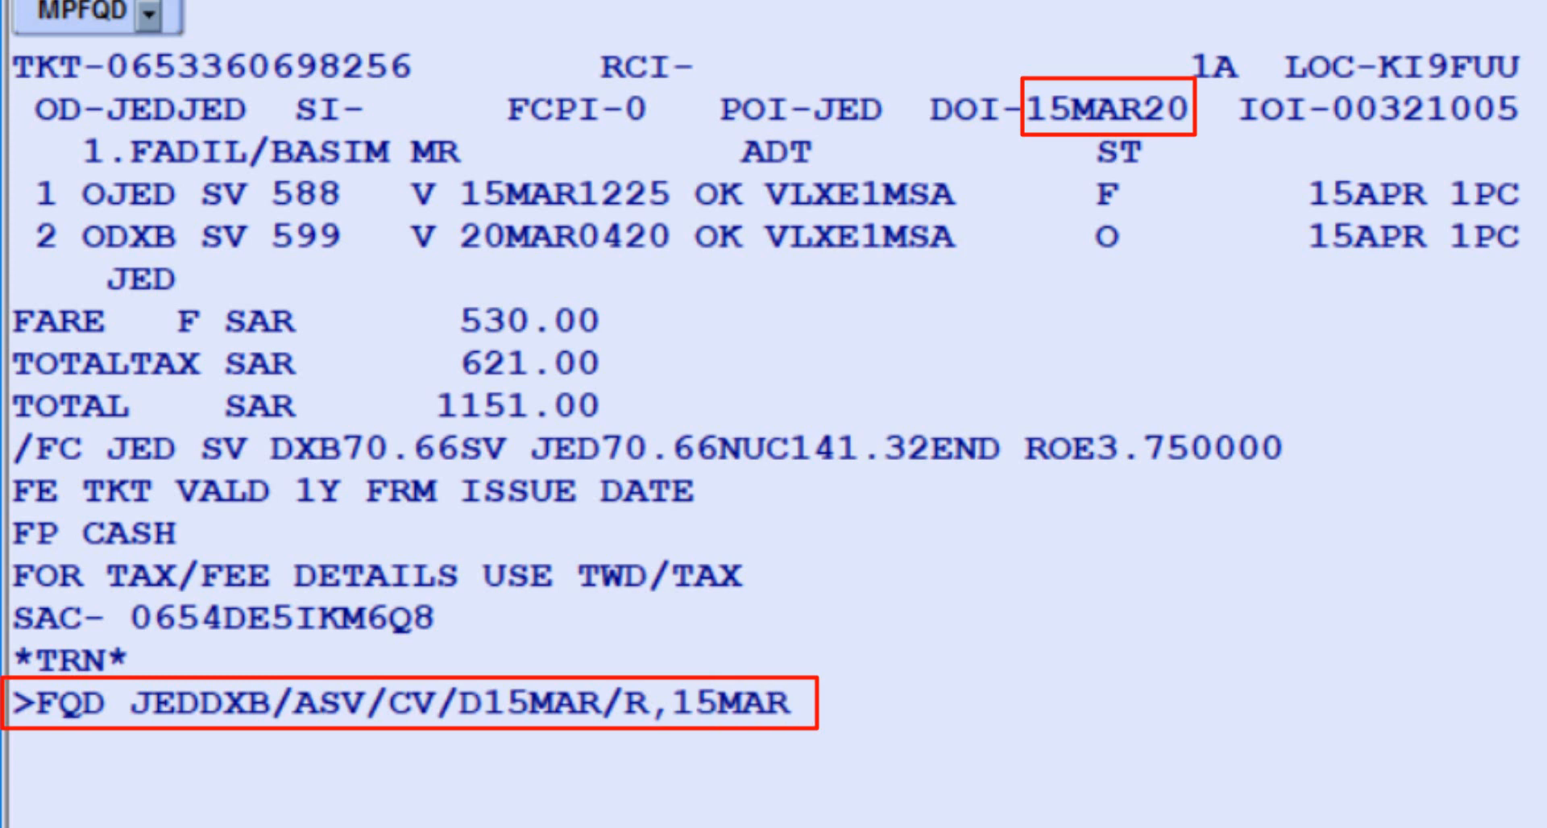
type("20")
key("Return")
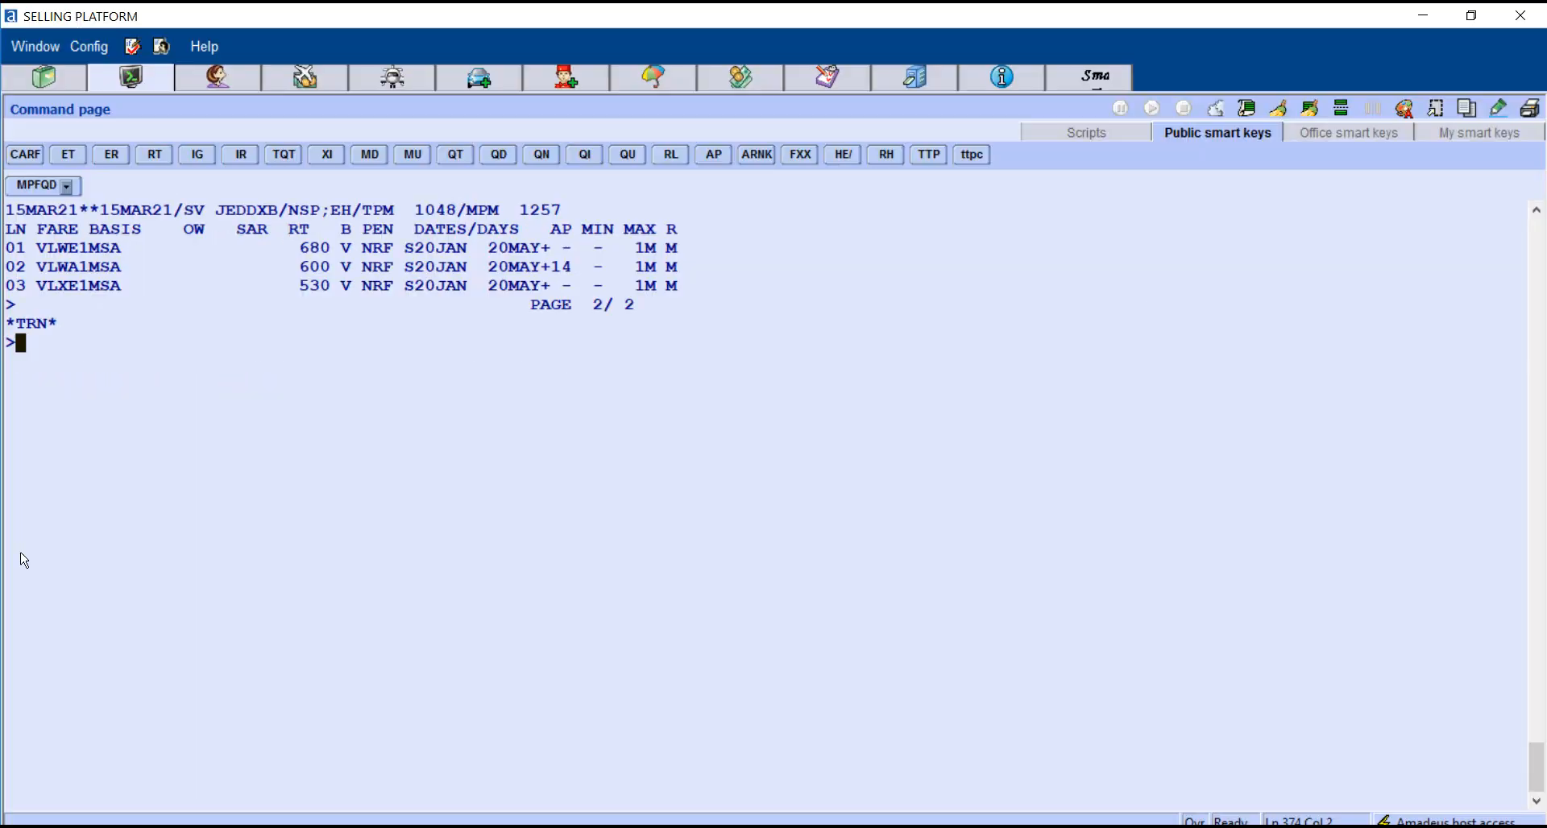
Display the penalty rules for fare line 3, VLXE1MSA, with FQN3*PE
type("FQN")
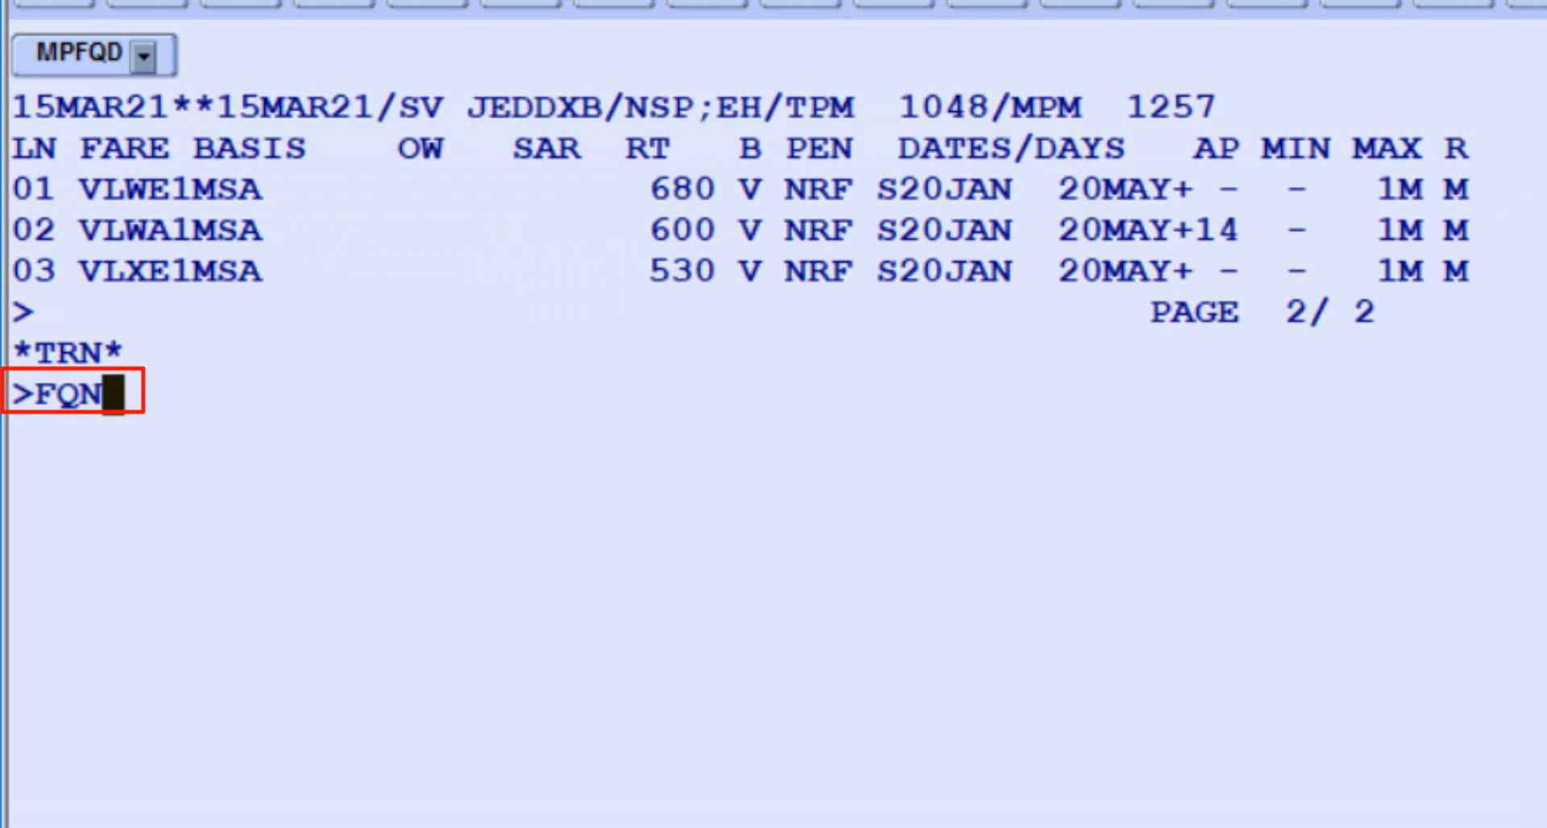
type("3")
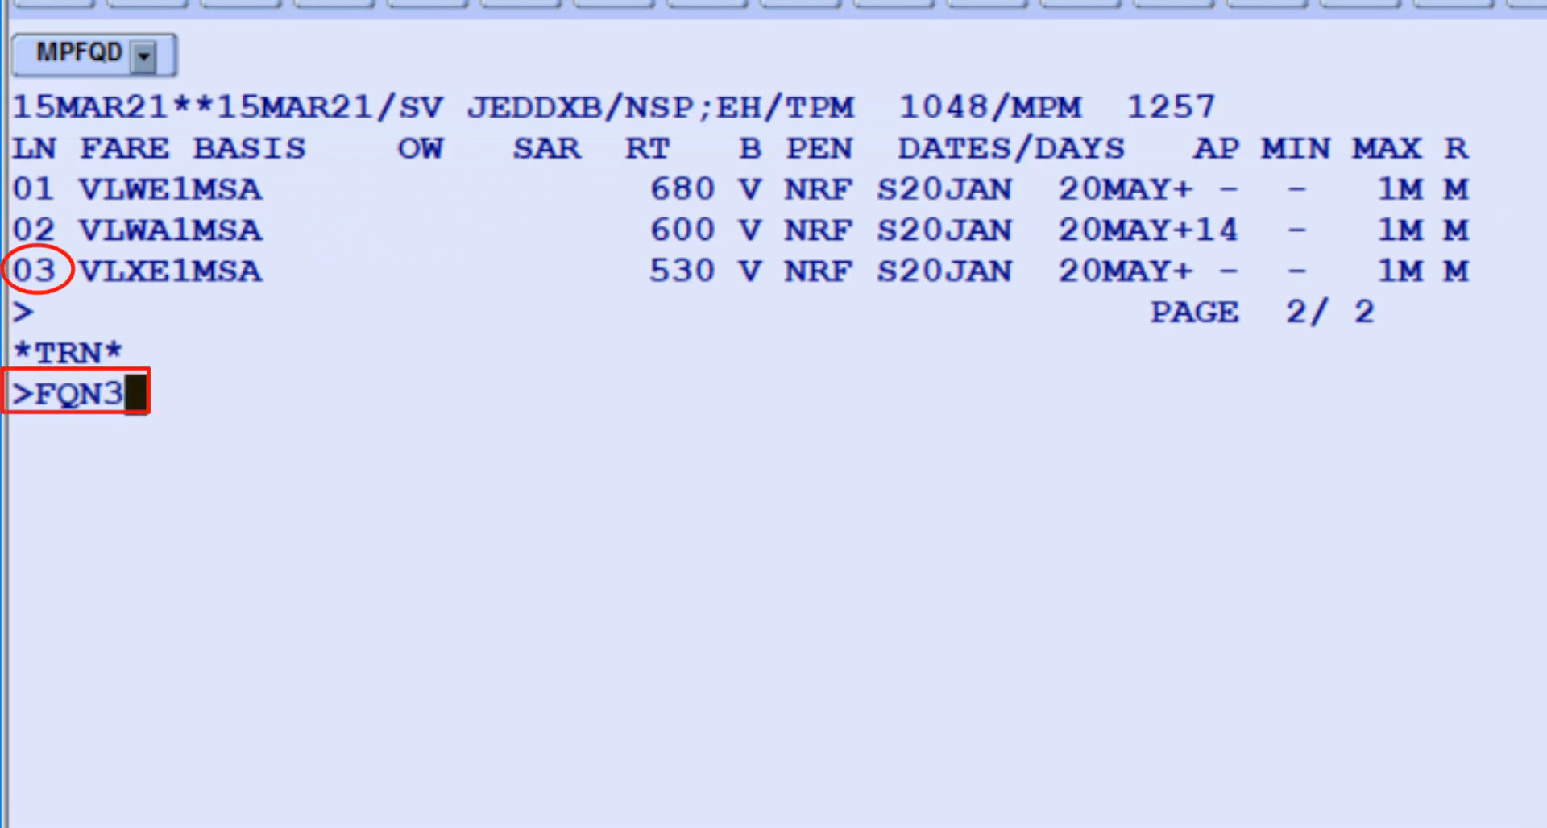
type("*")
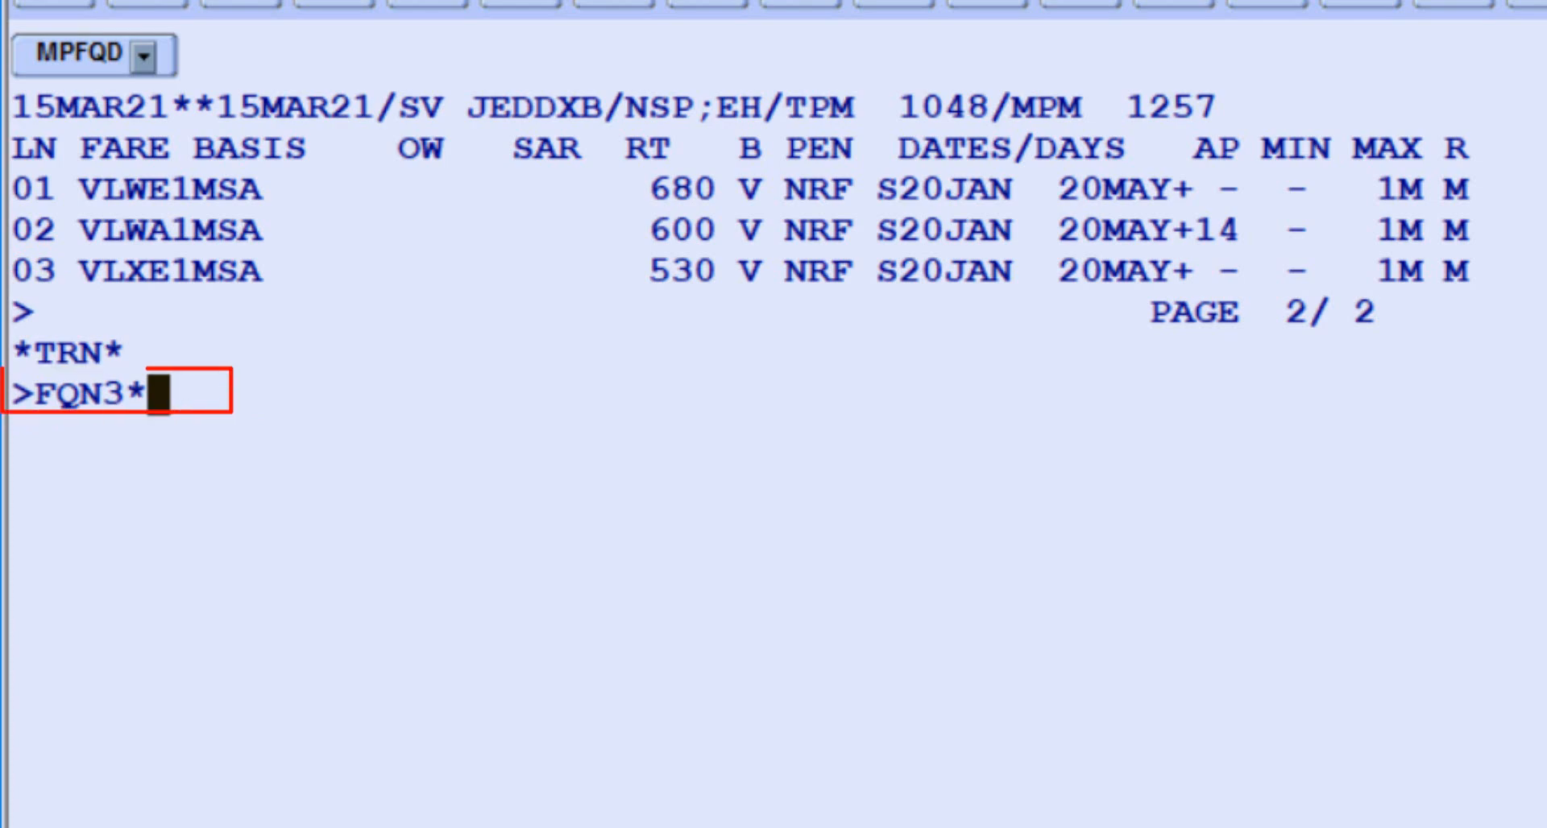
type("PE")
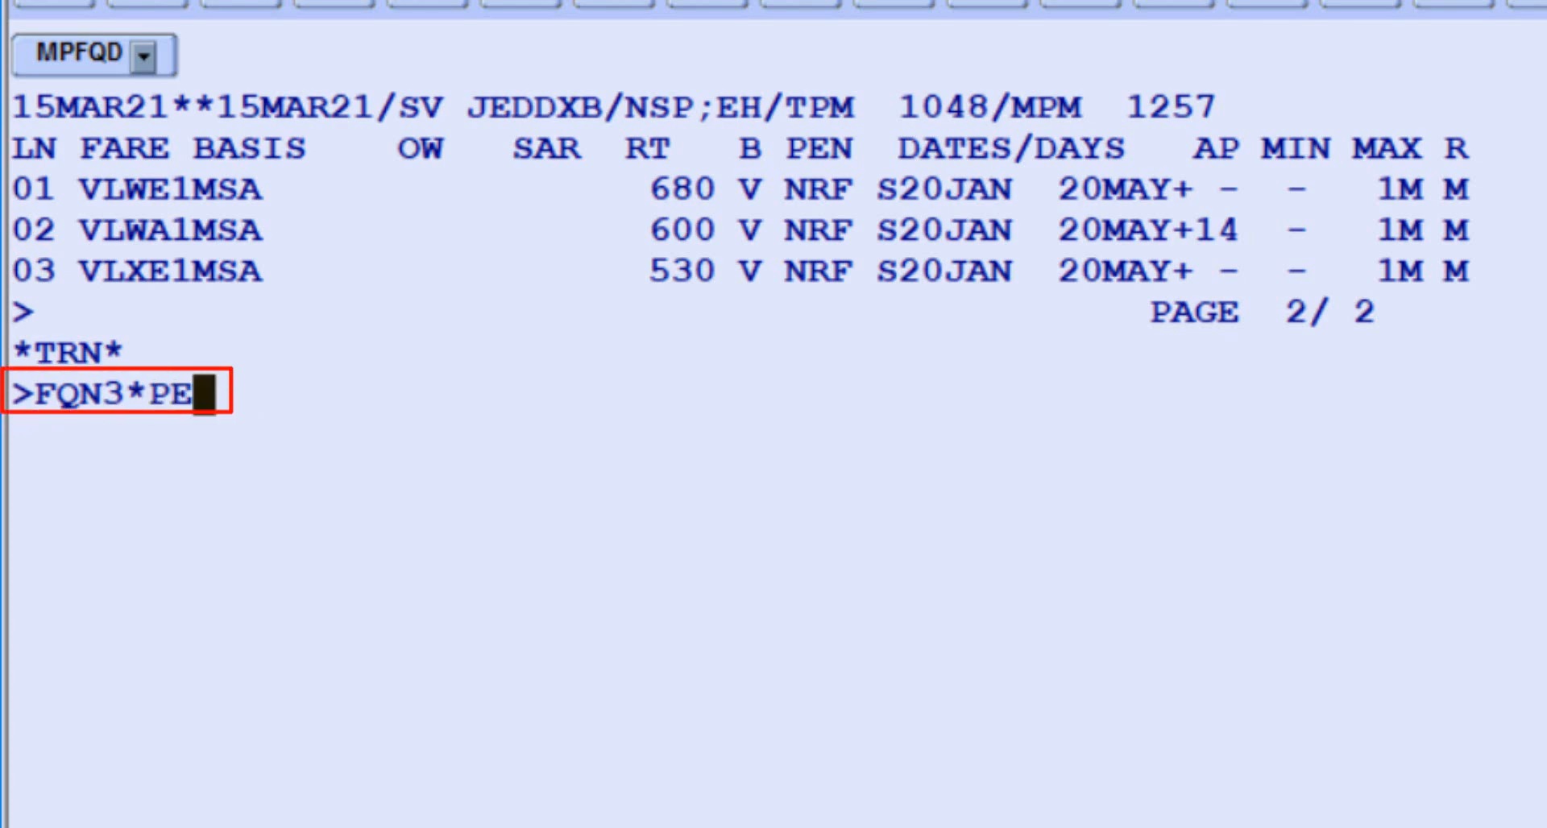
key("Return")
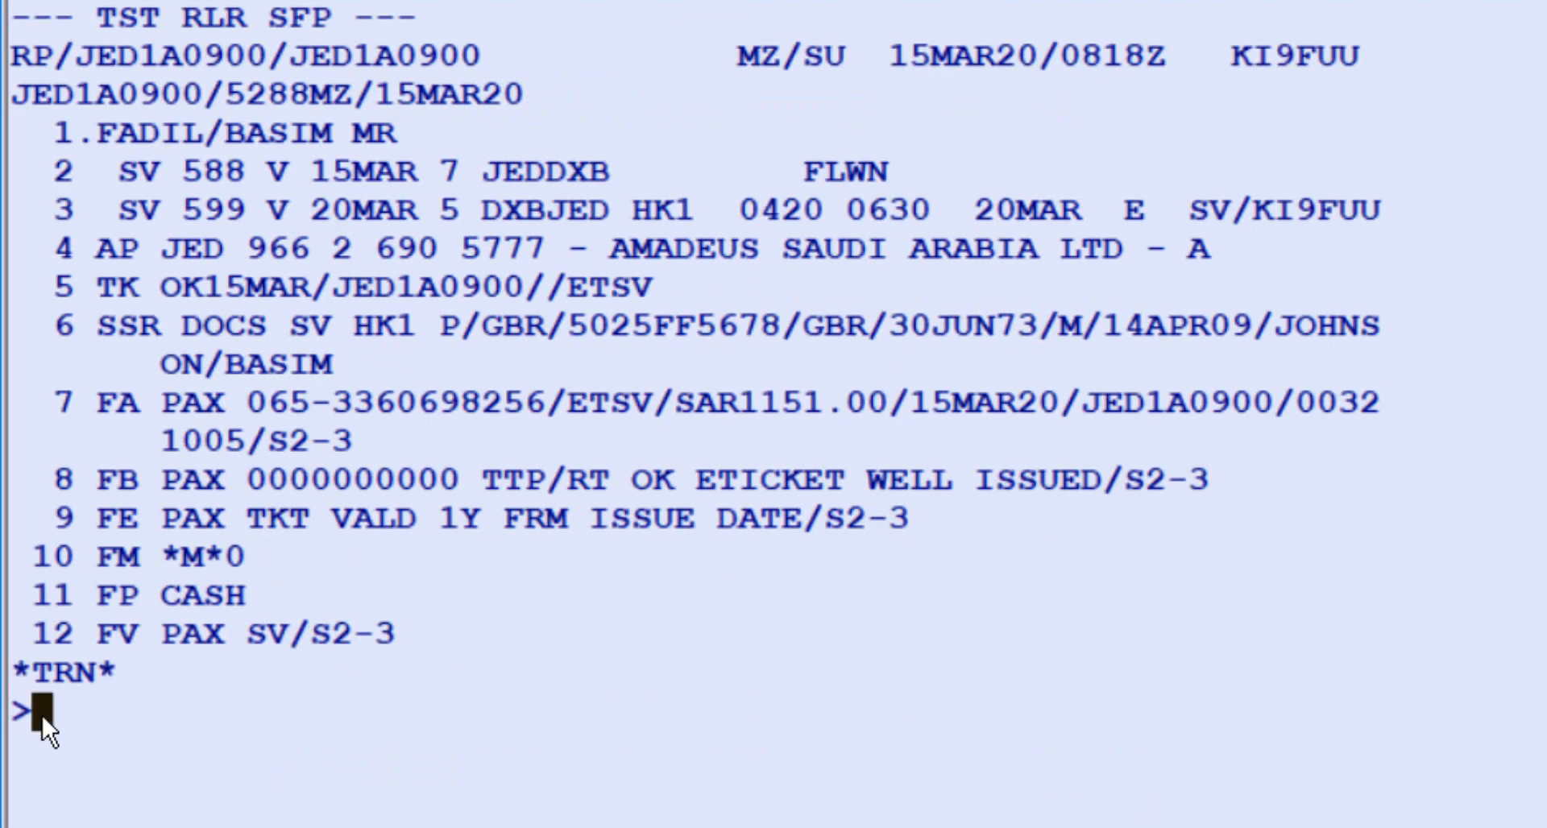
Delete all stored TSTs from the booking with TTE/ALL
type("TTE")
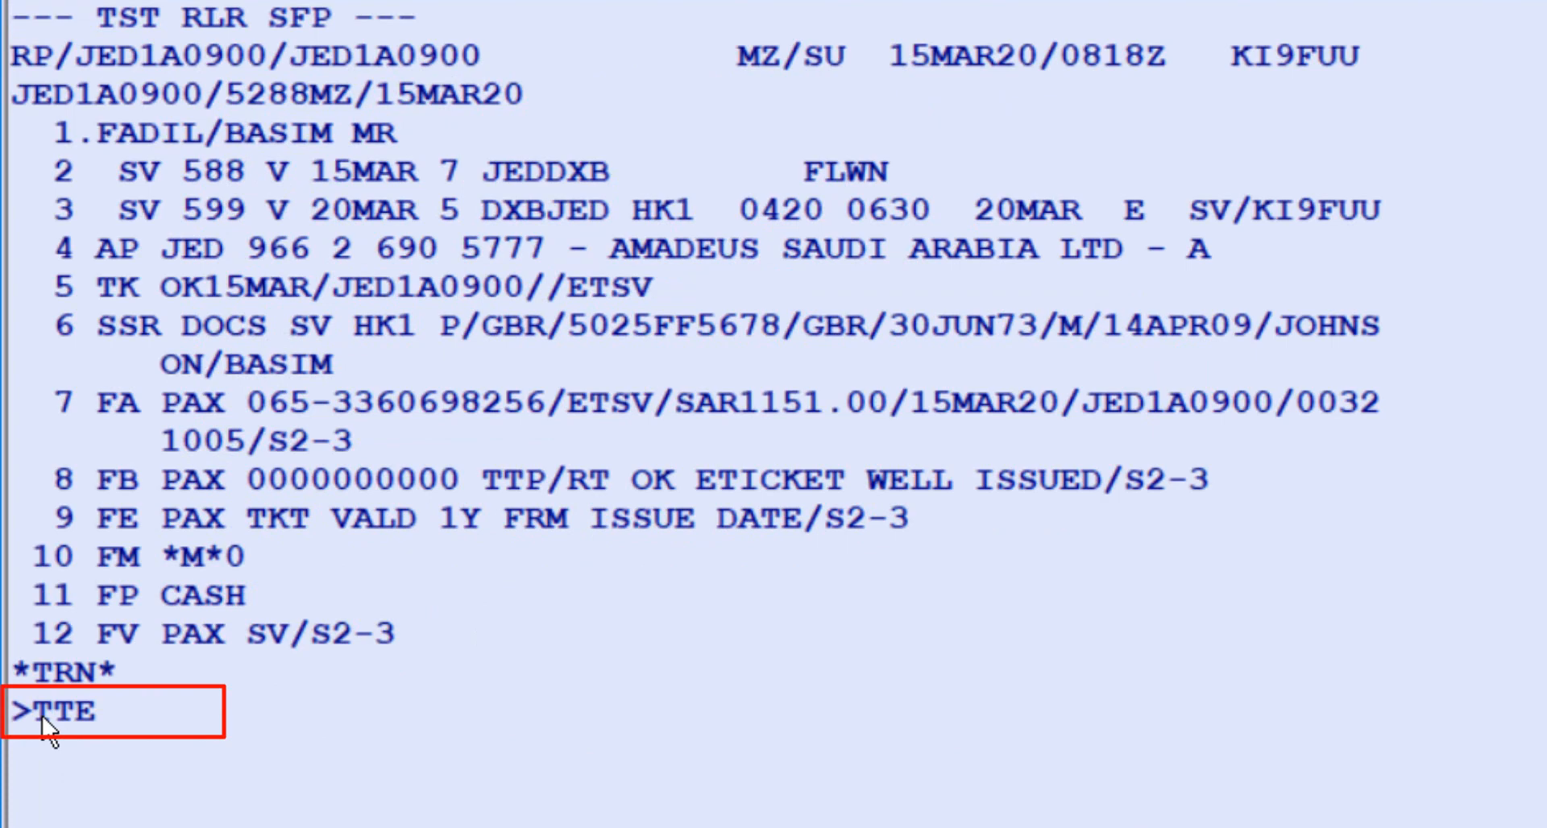
type("/")
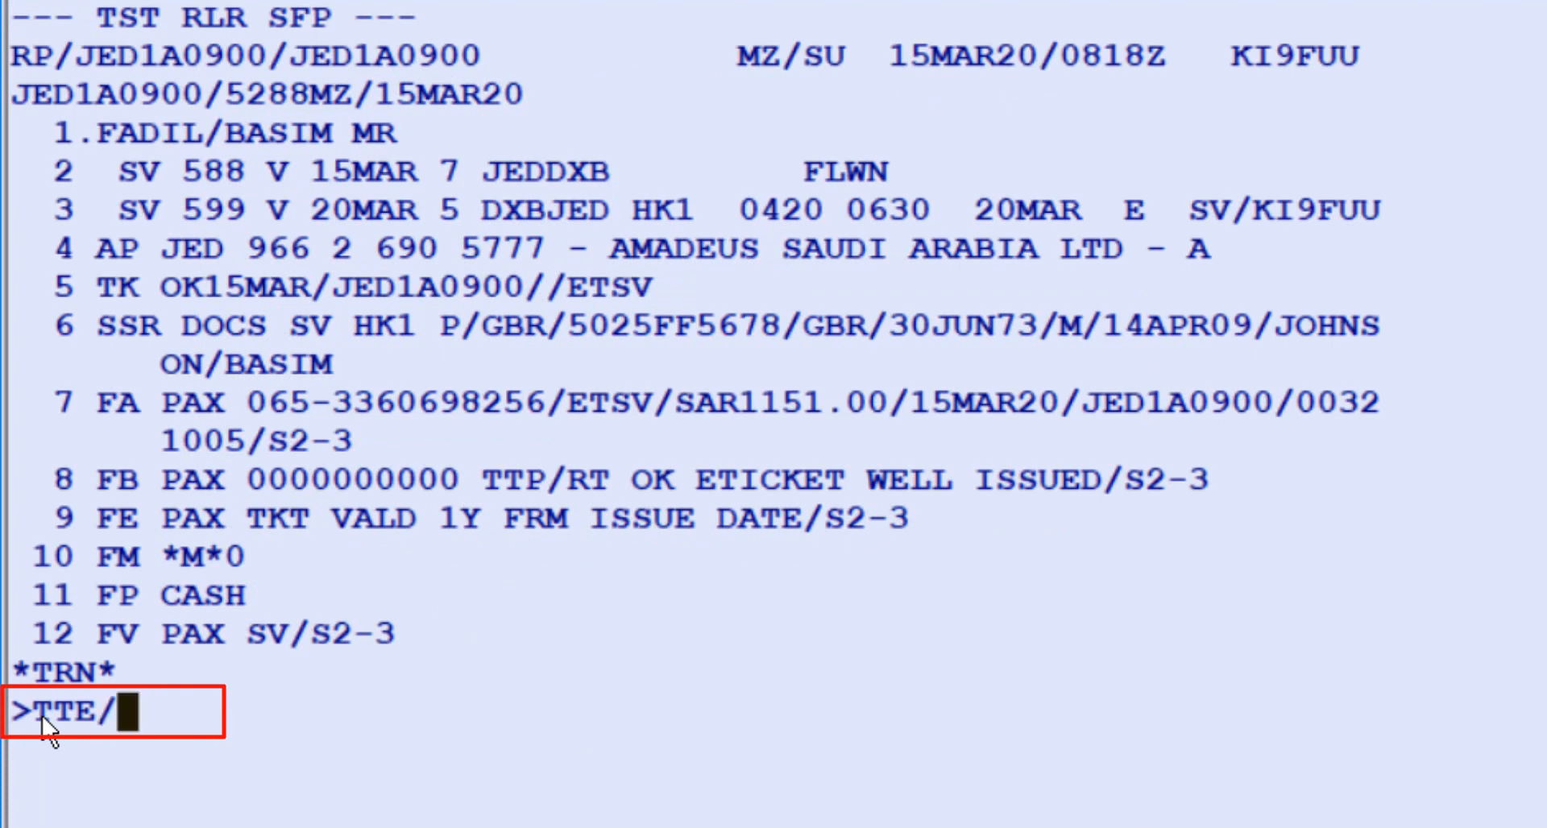
type("ALL")
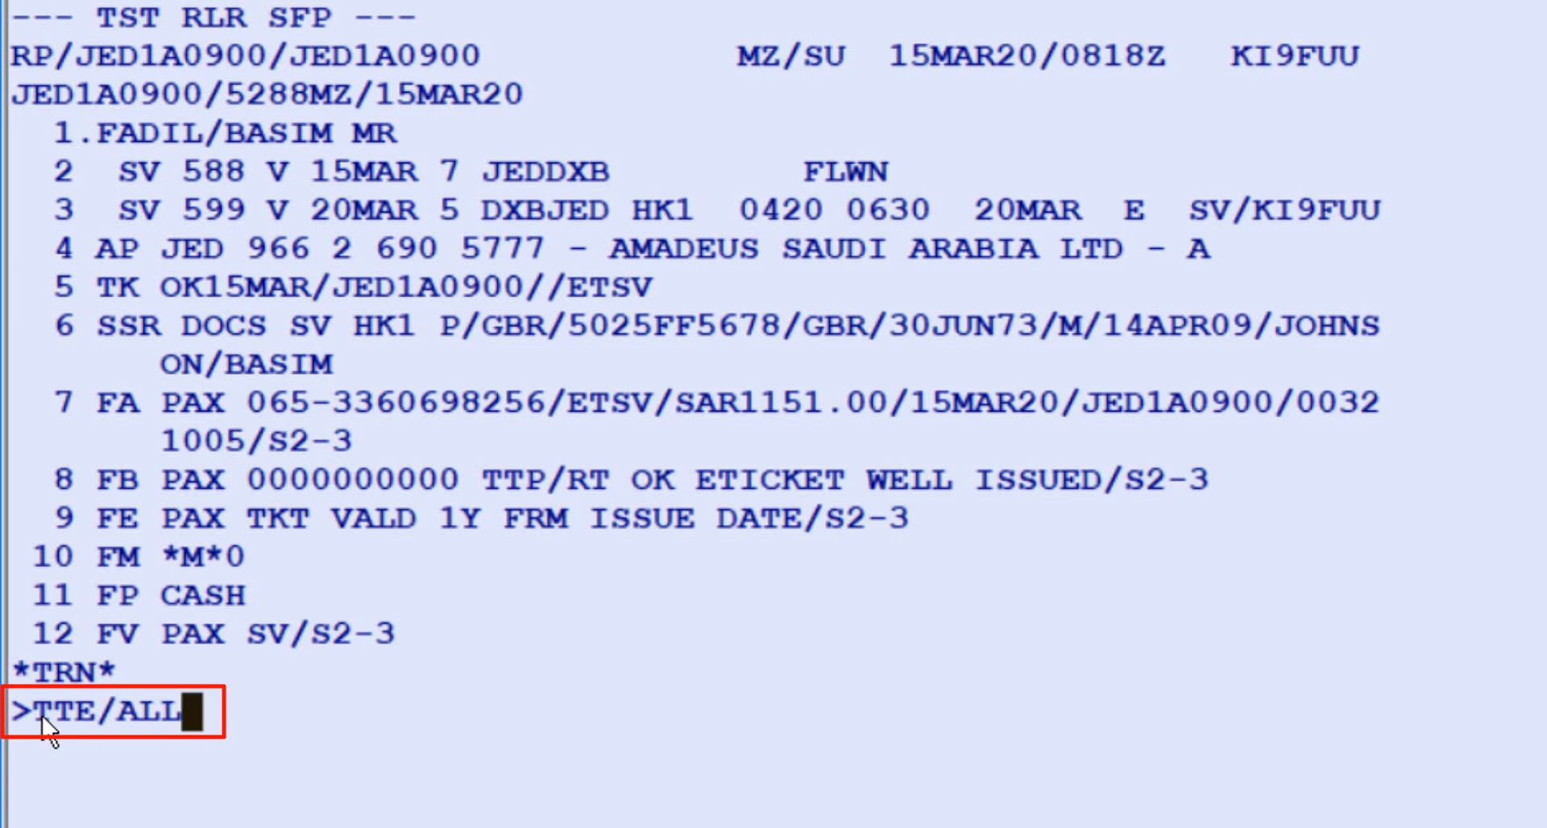
key("Return")
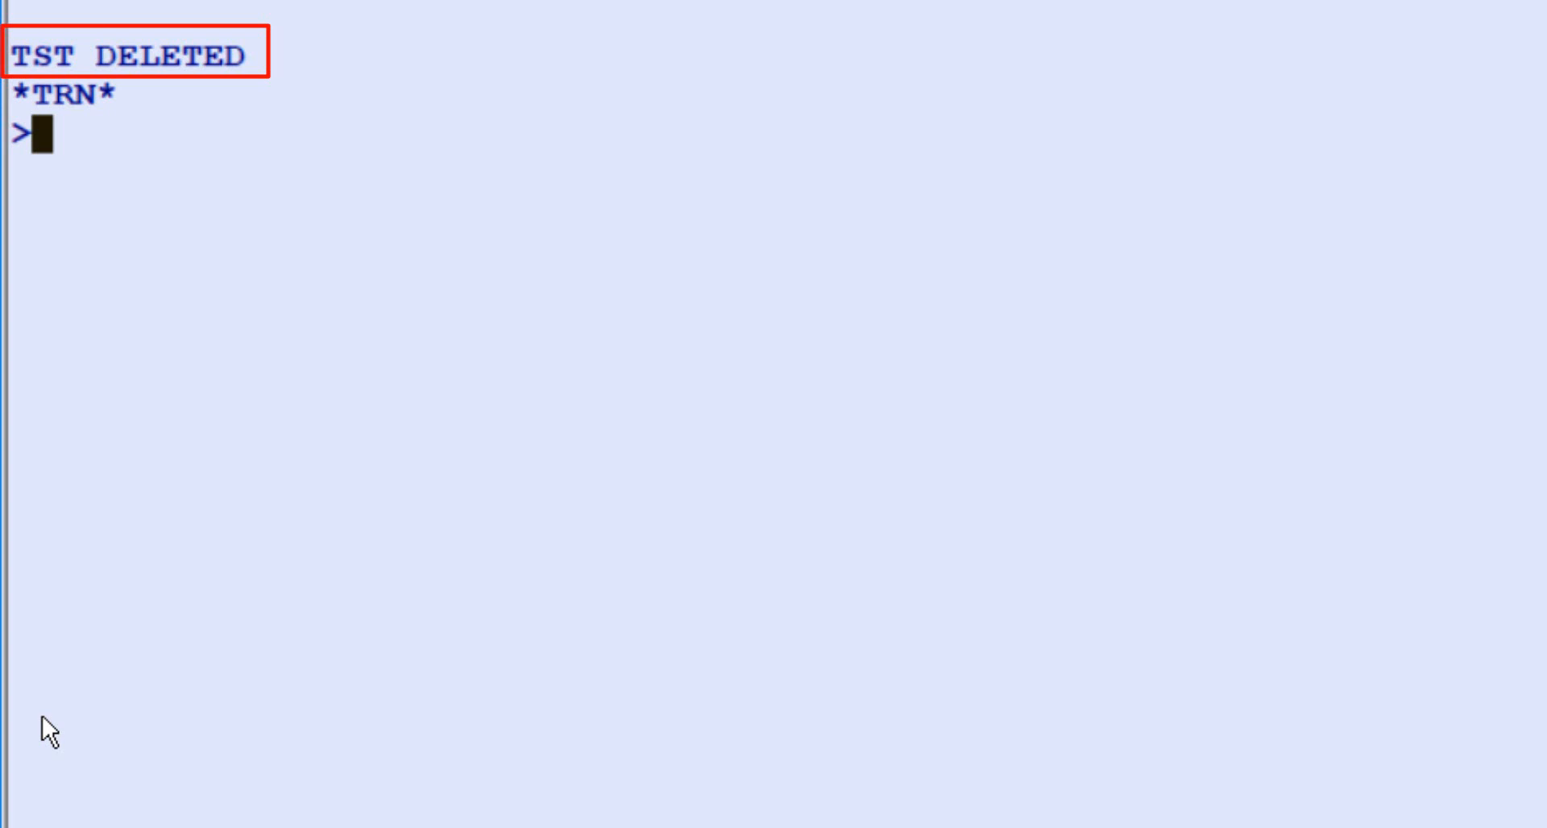
Redisplay the booking and rebook segment 3, the DXB–JED flight, to 25MAR with SB25MAR3
type("RT")
key("Return")
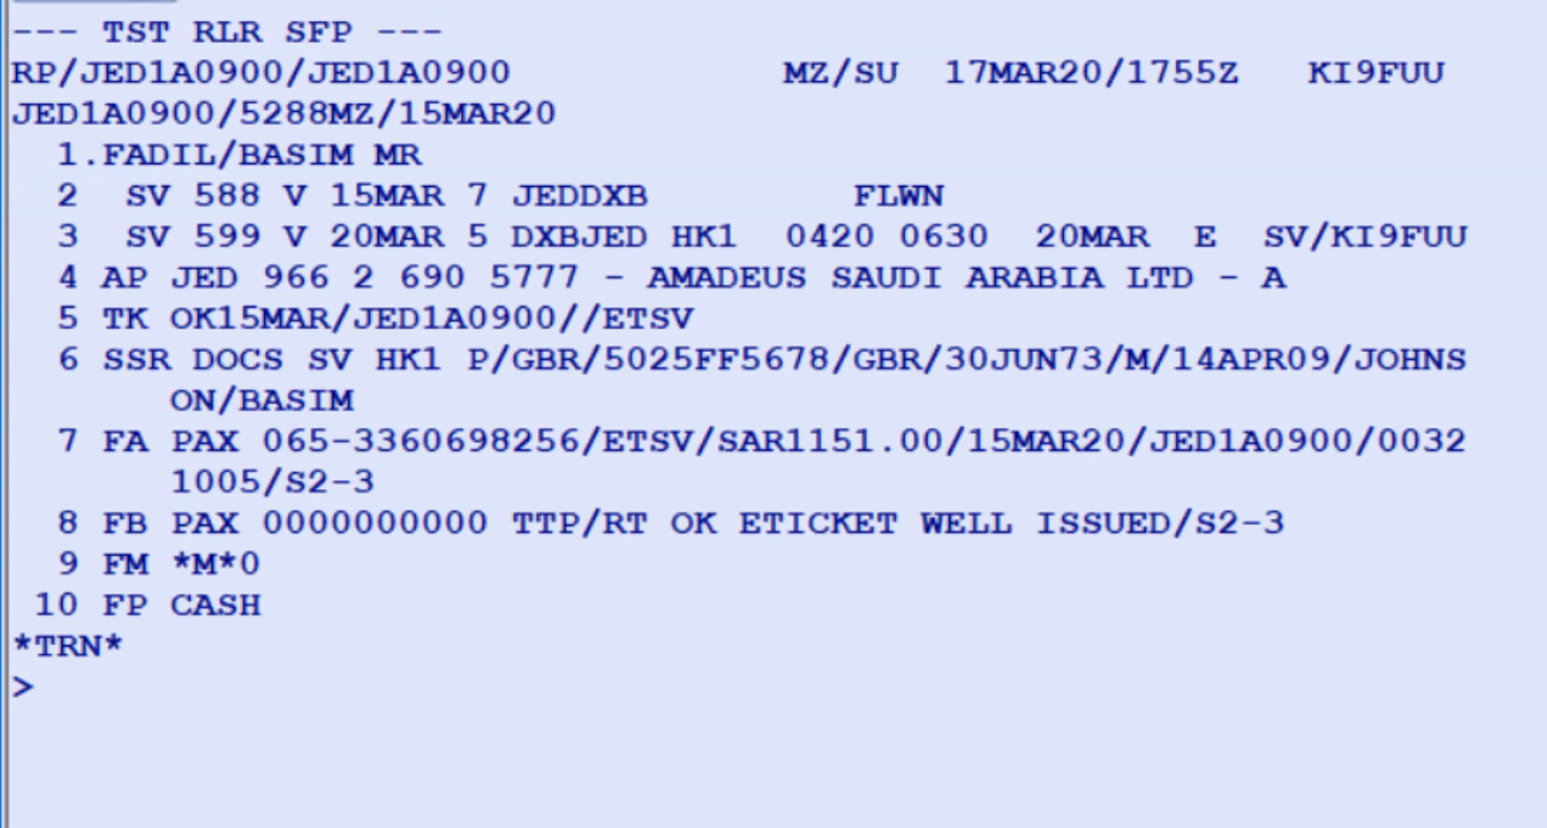
type("SB25MAR3")
key("Return")
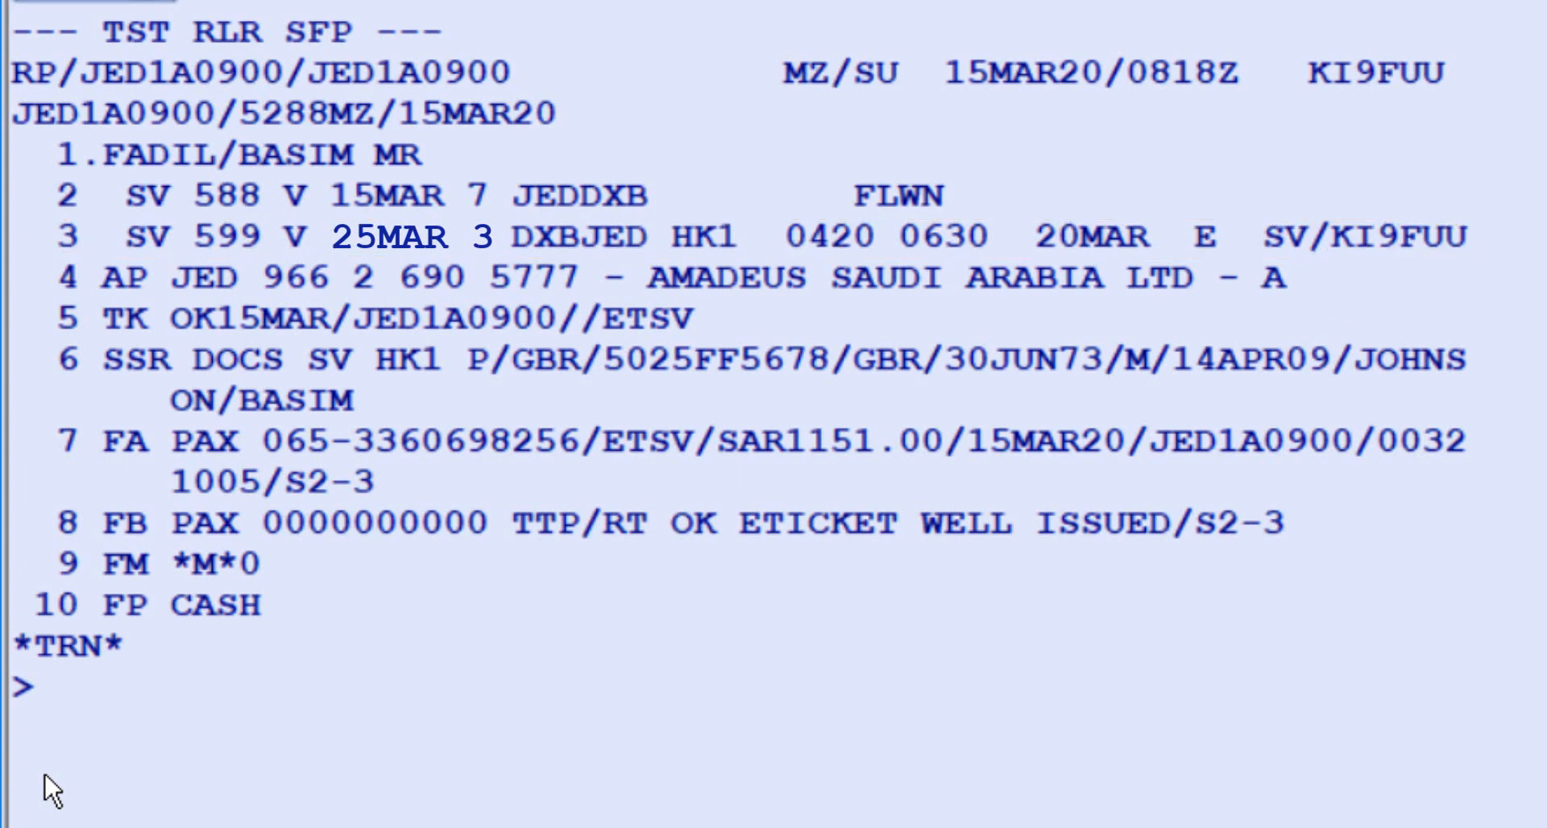
Reprice segments 2 and 3 at the original issue date 15MAR20 with FXP/S2,3/R,15MAR20
type("FXP")
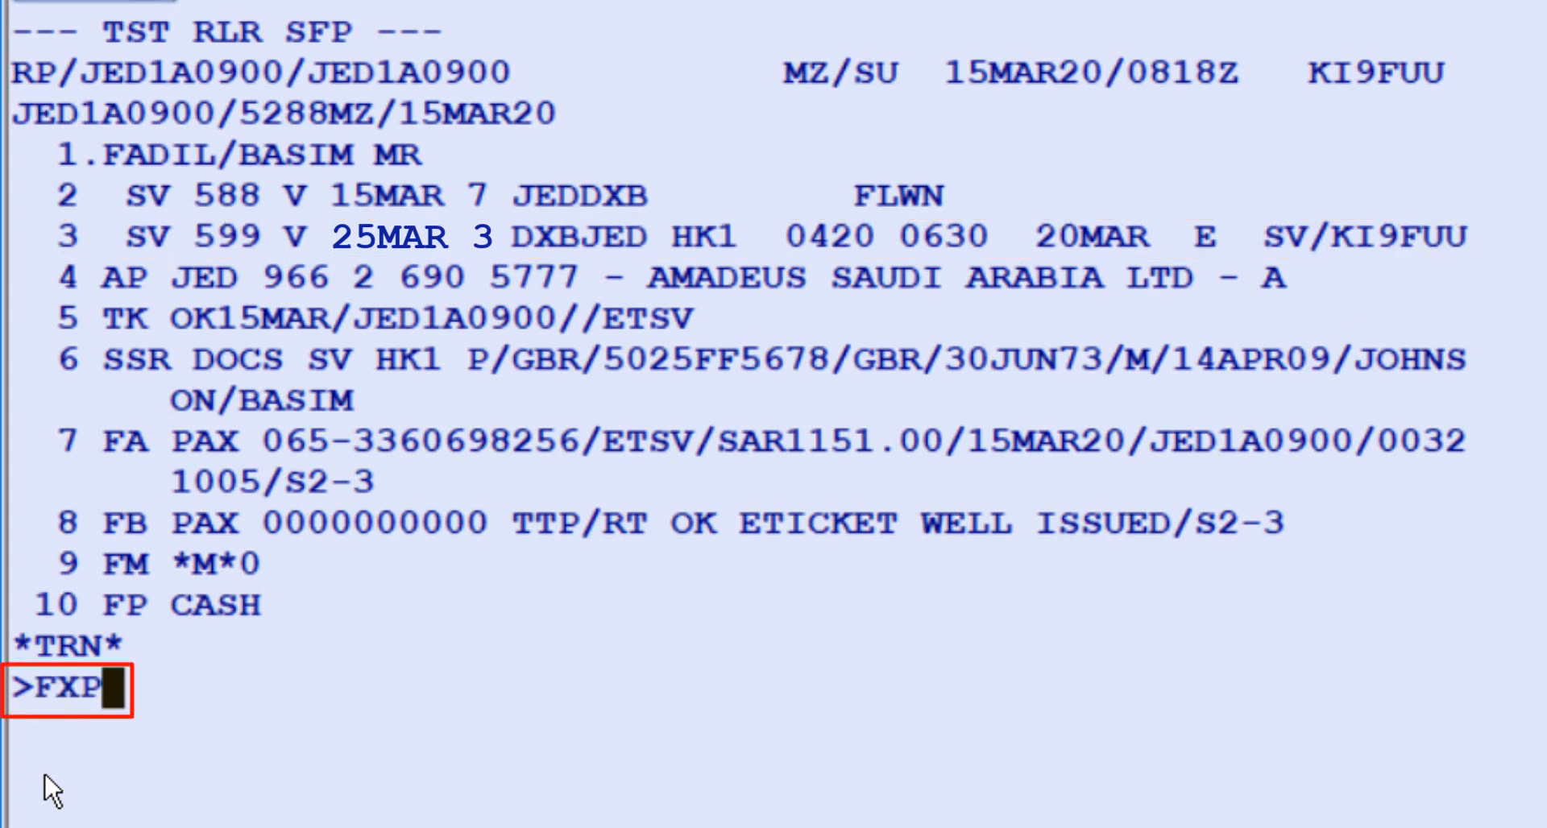
type("/S")
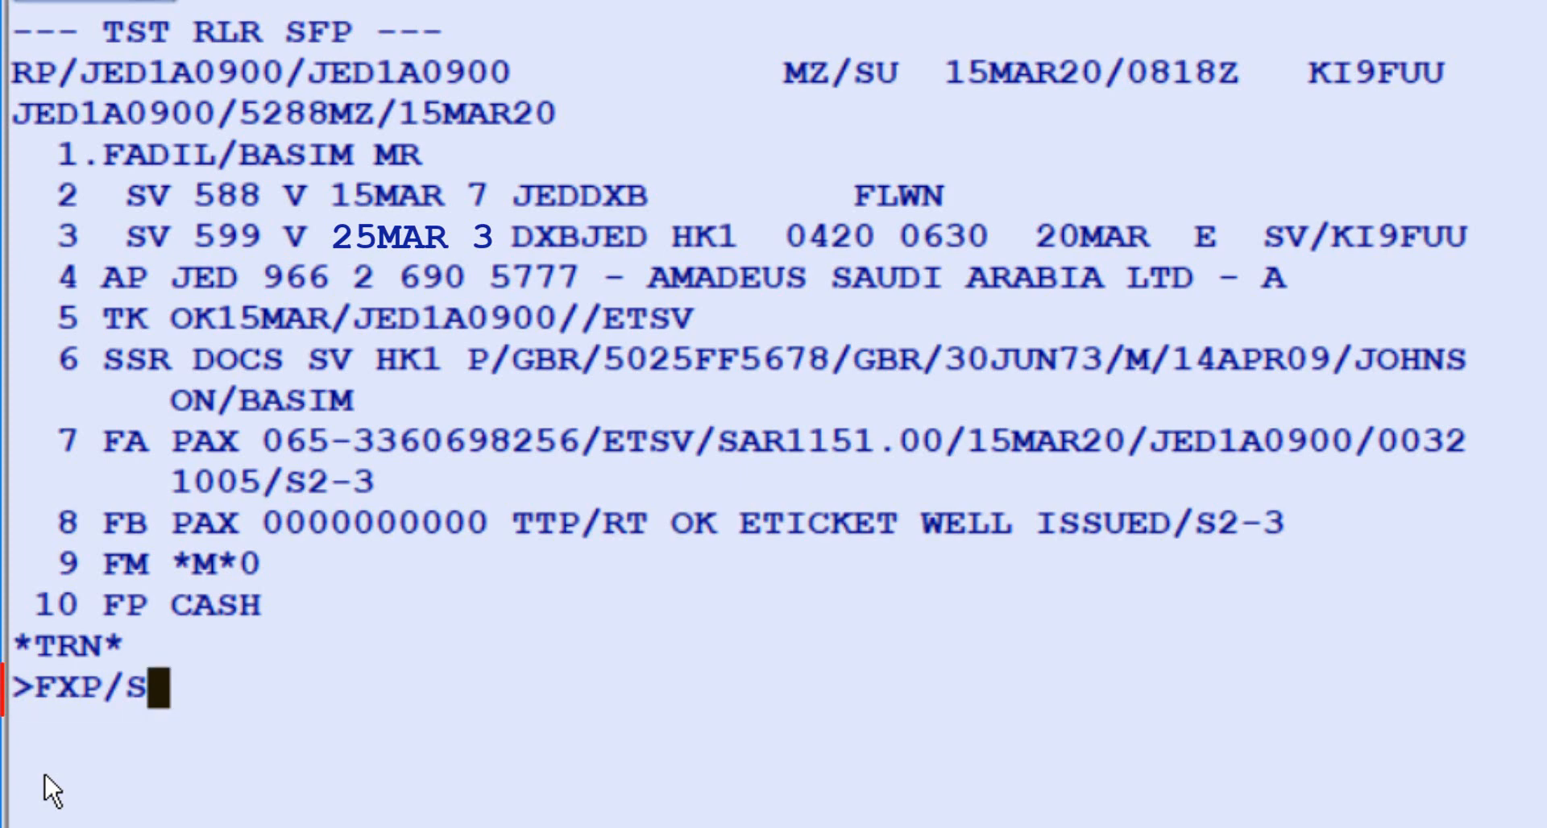
type("2")
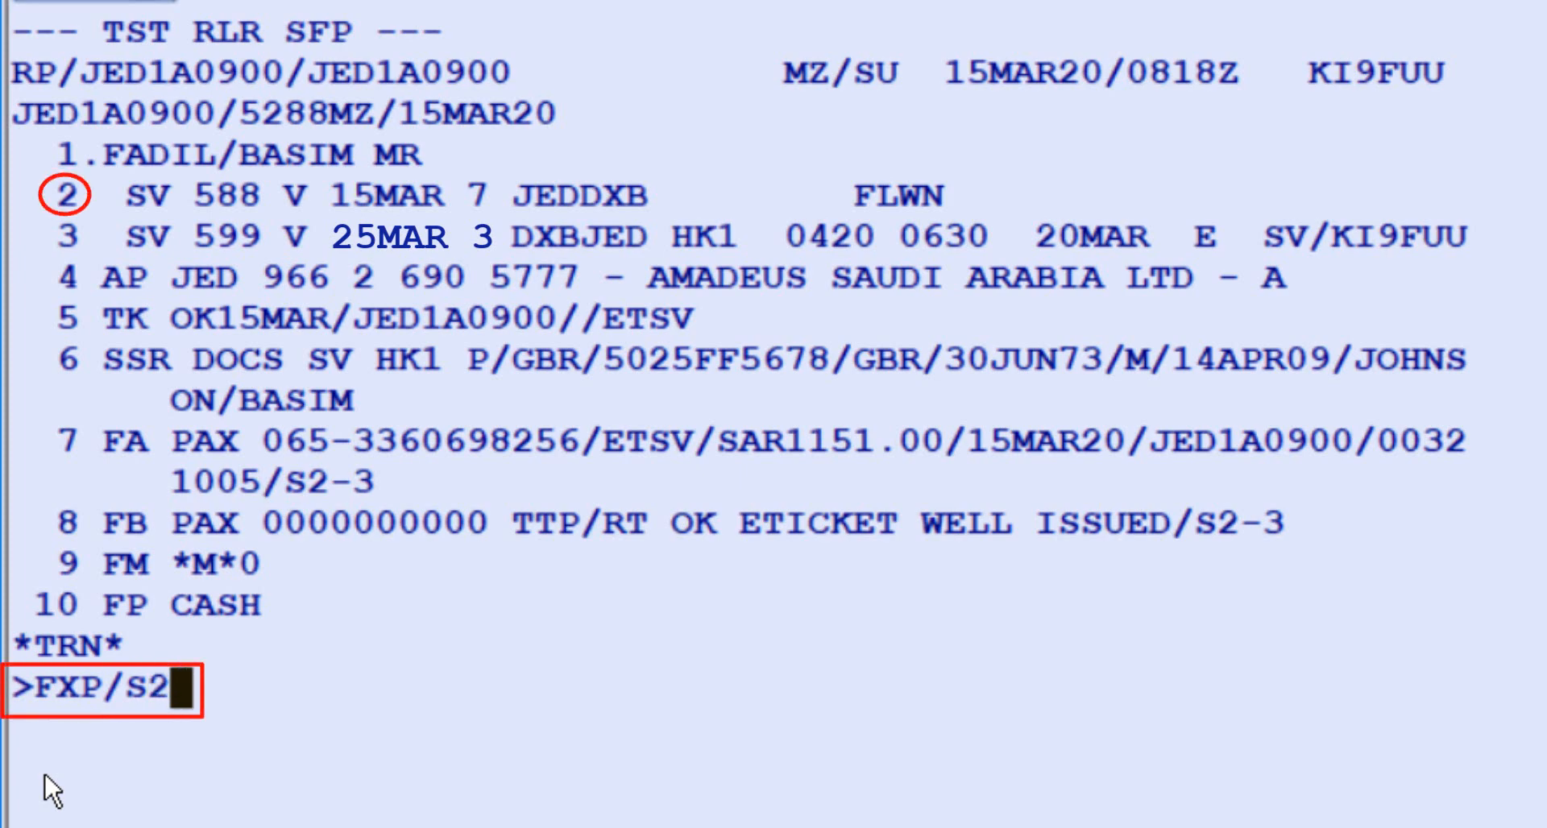
type(",3")
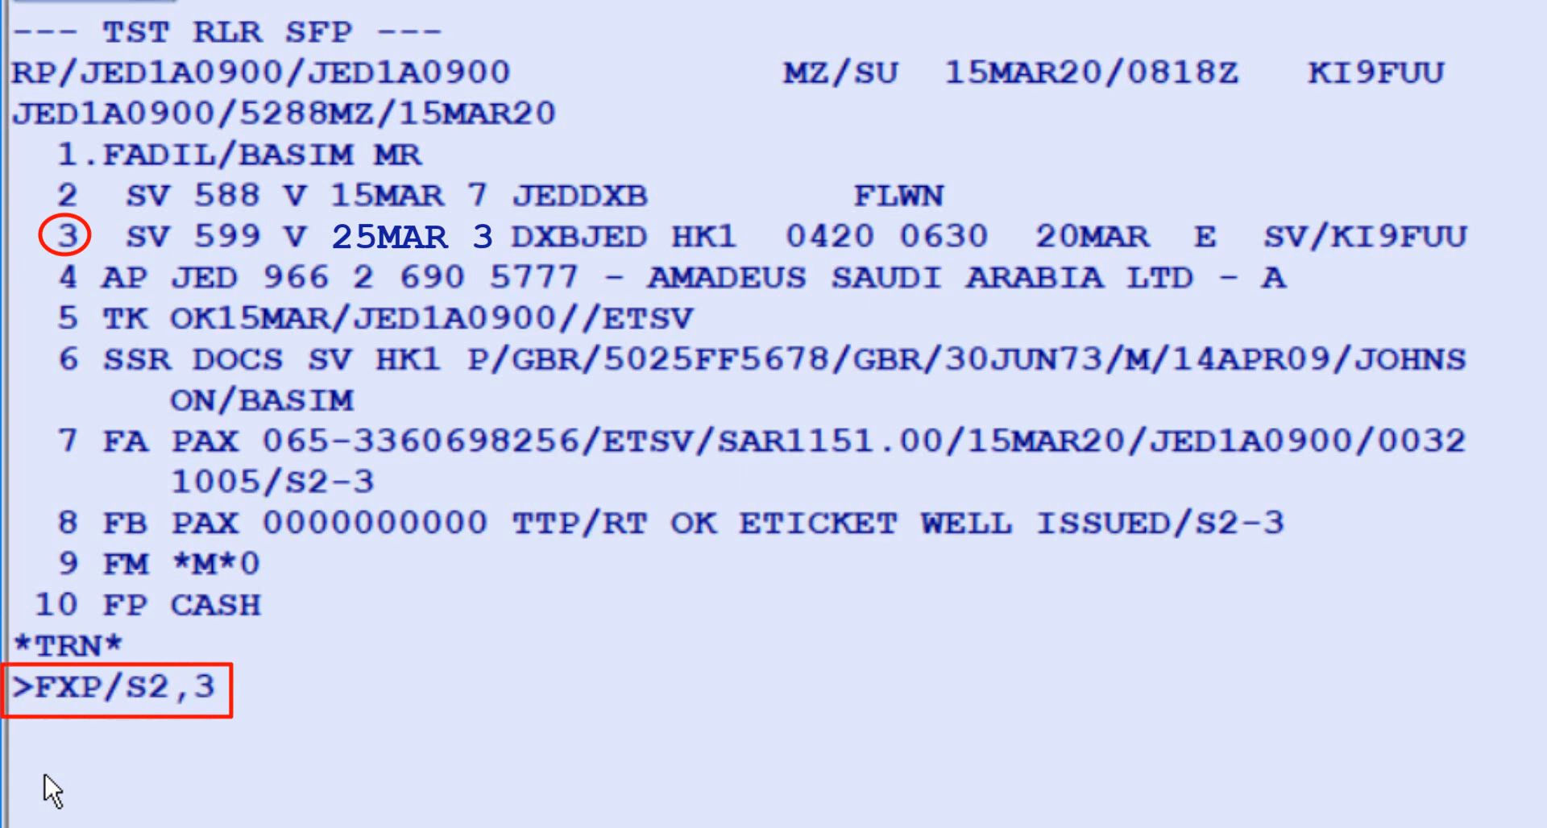
type("/")
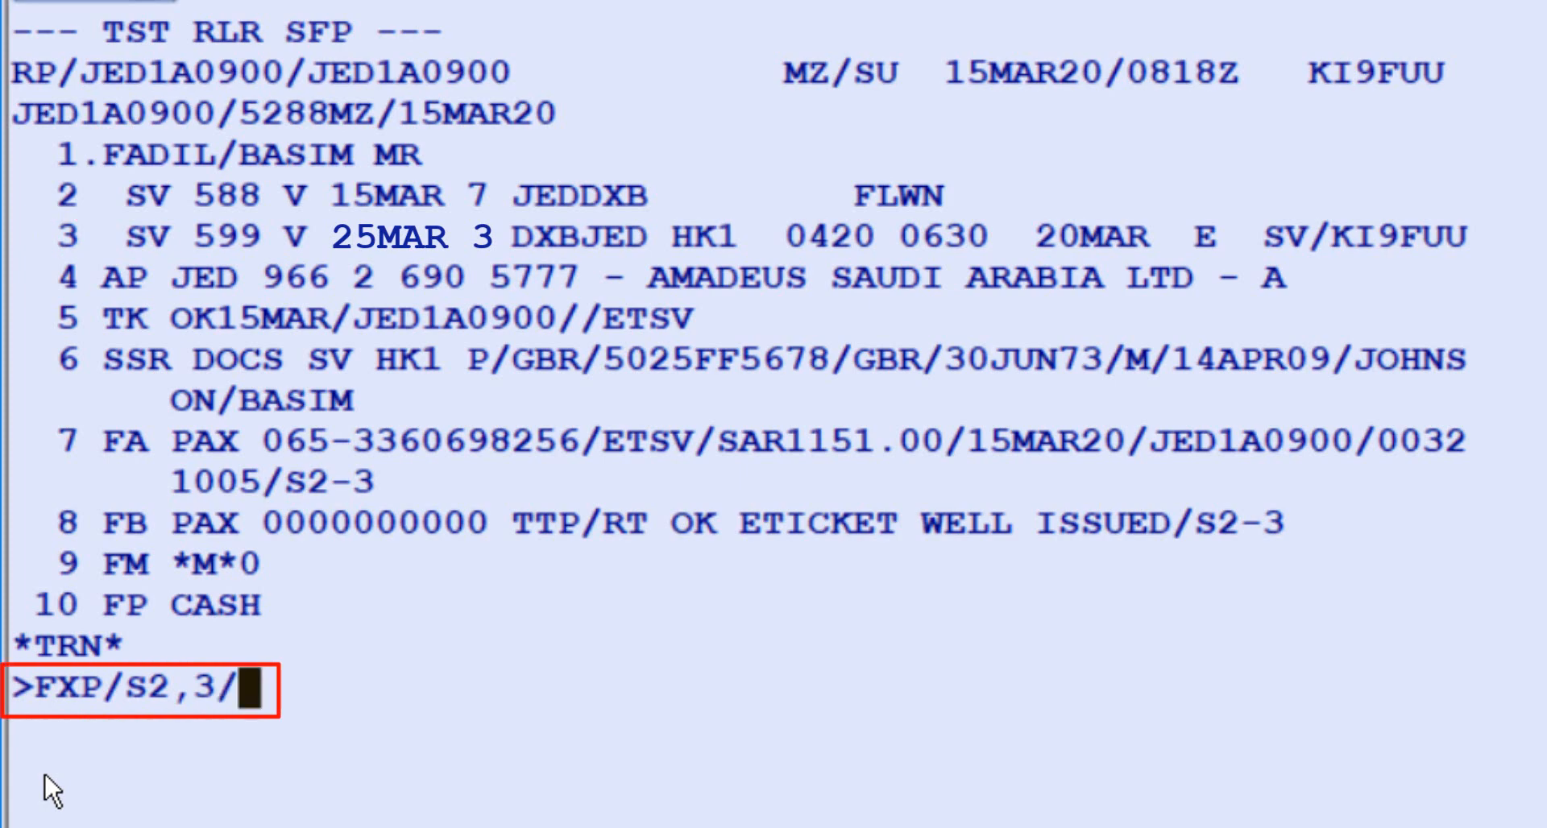
type("R,")
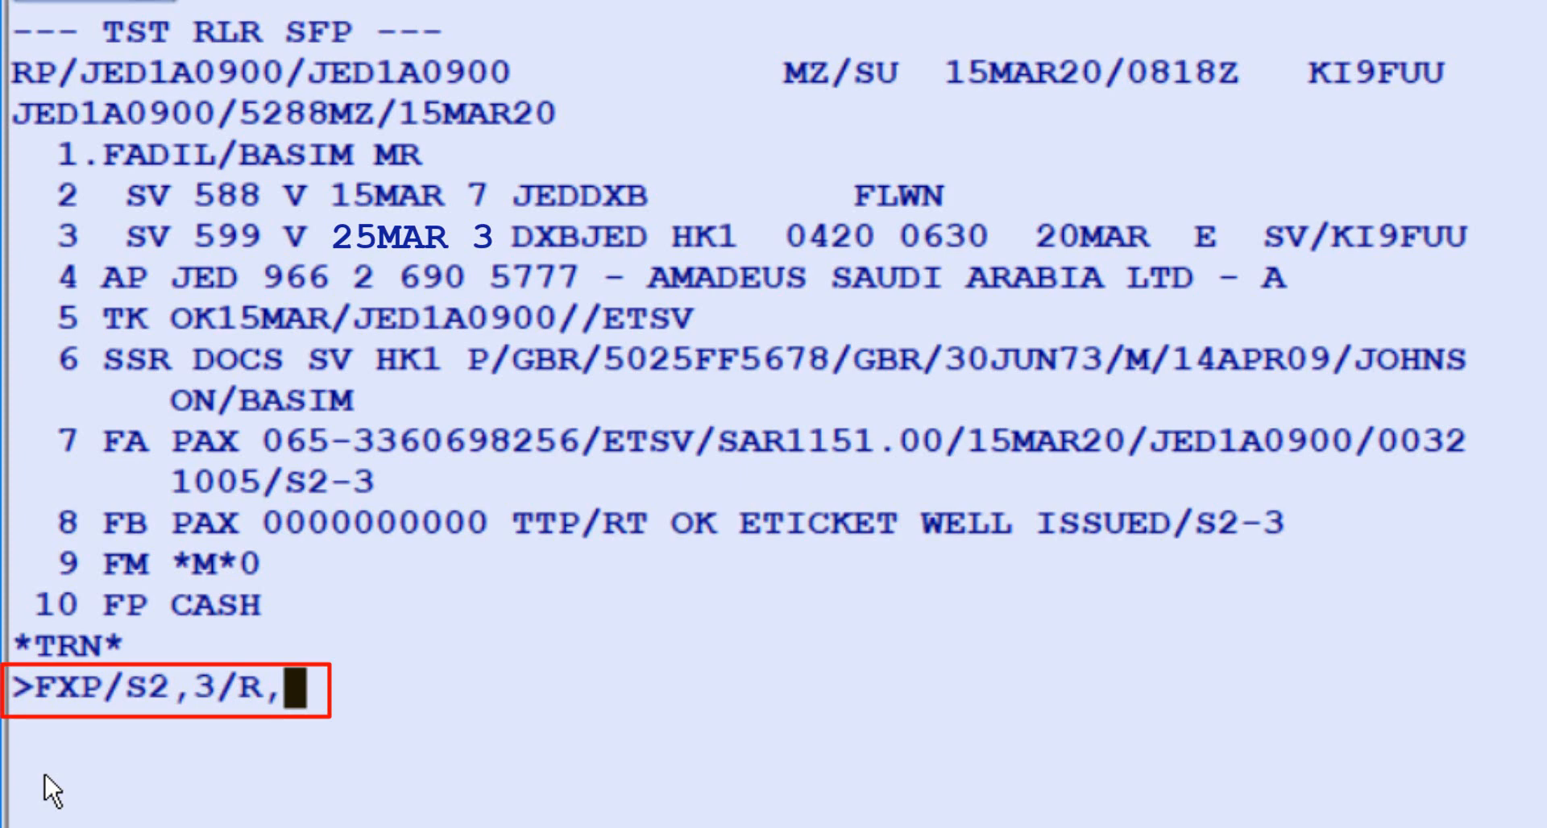
type("1")
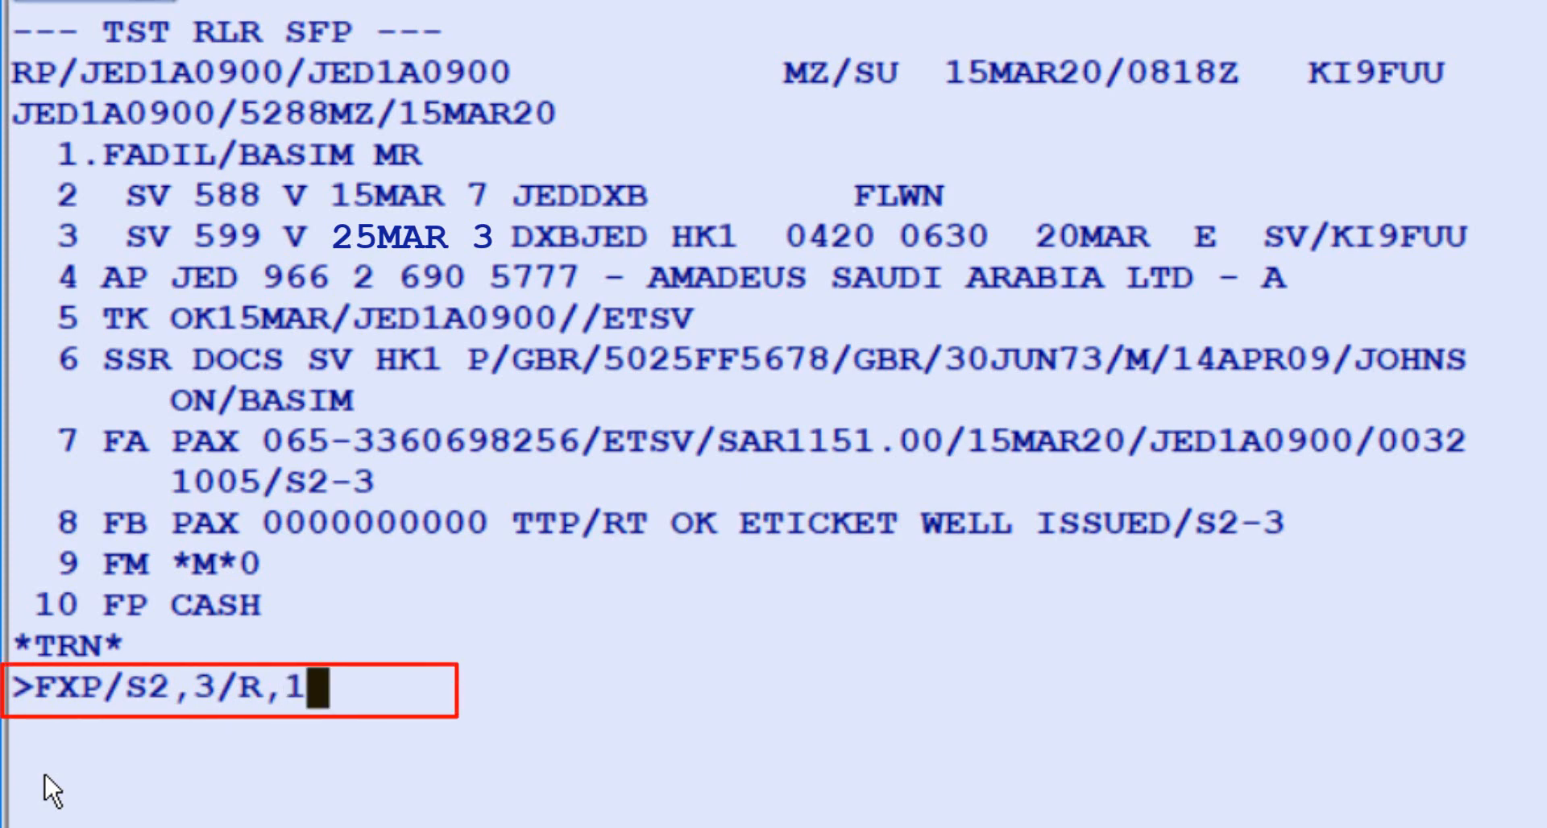
type("5MA")
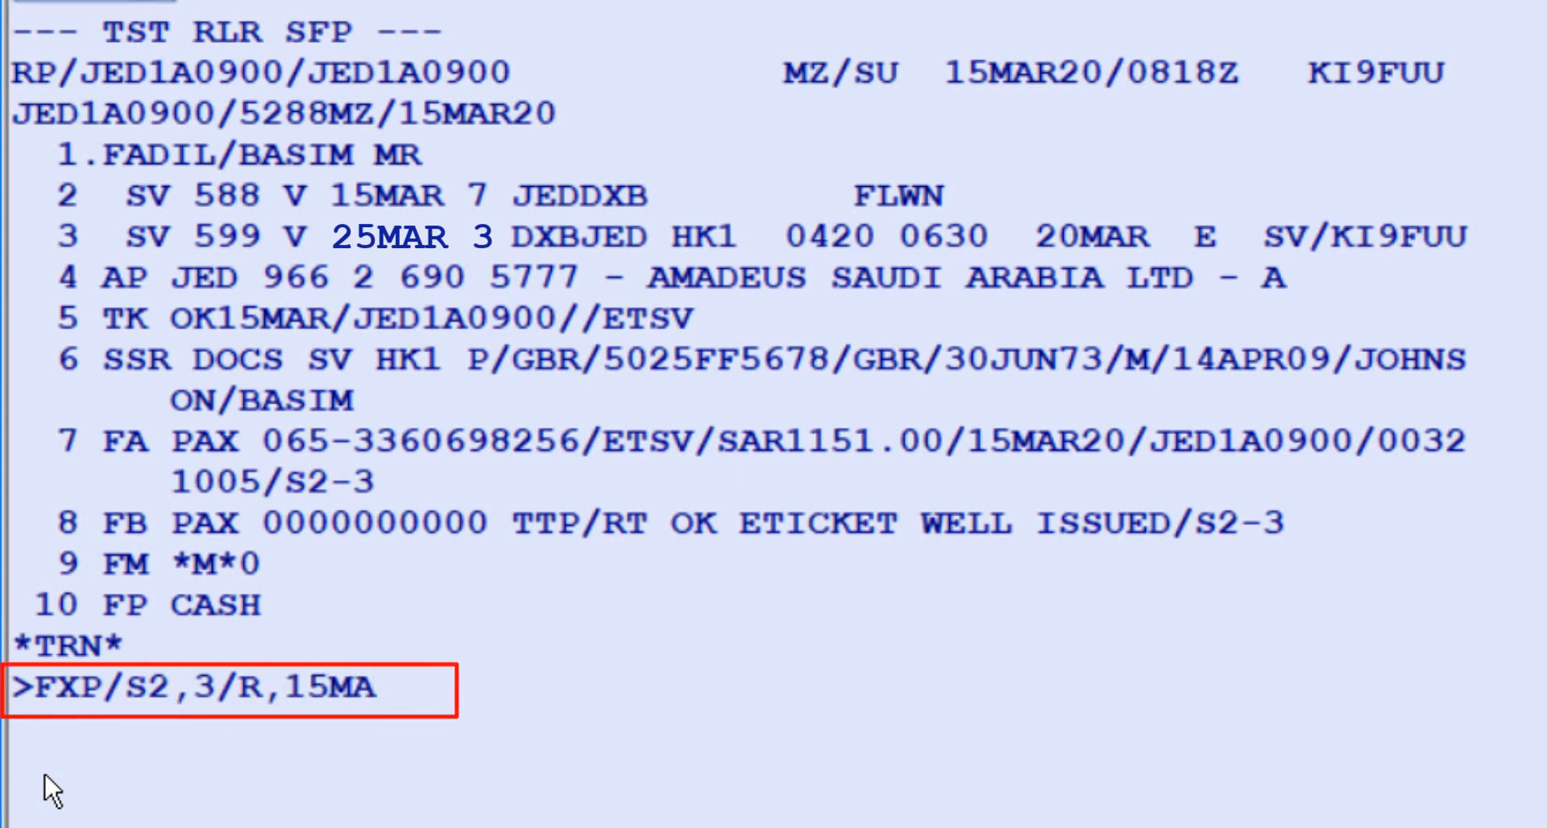
type("R2")
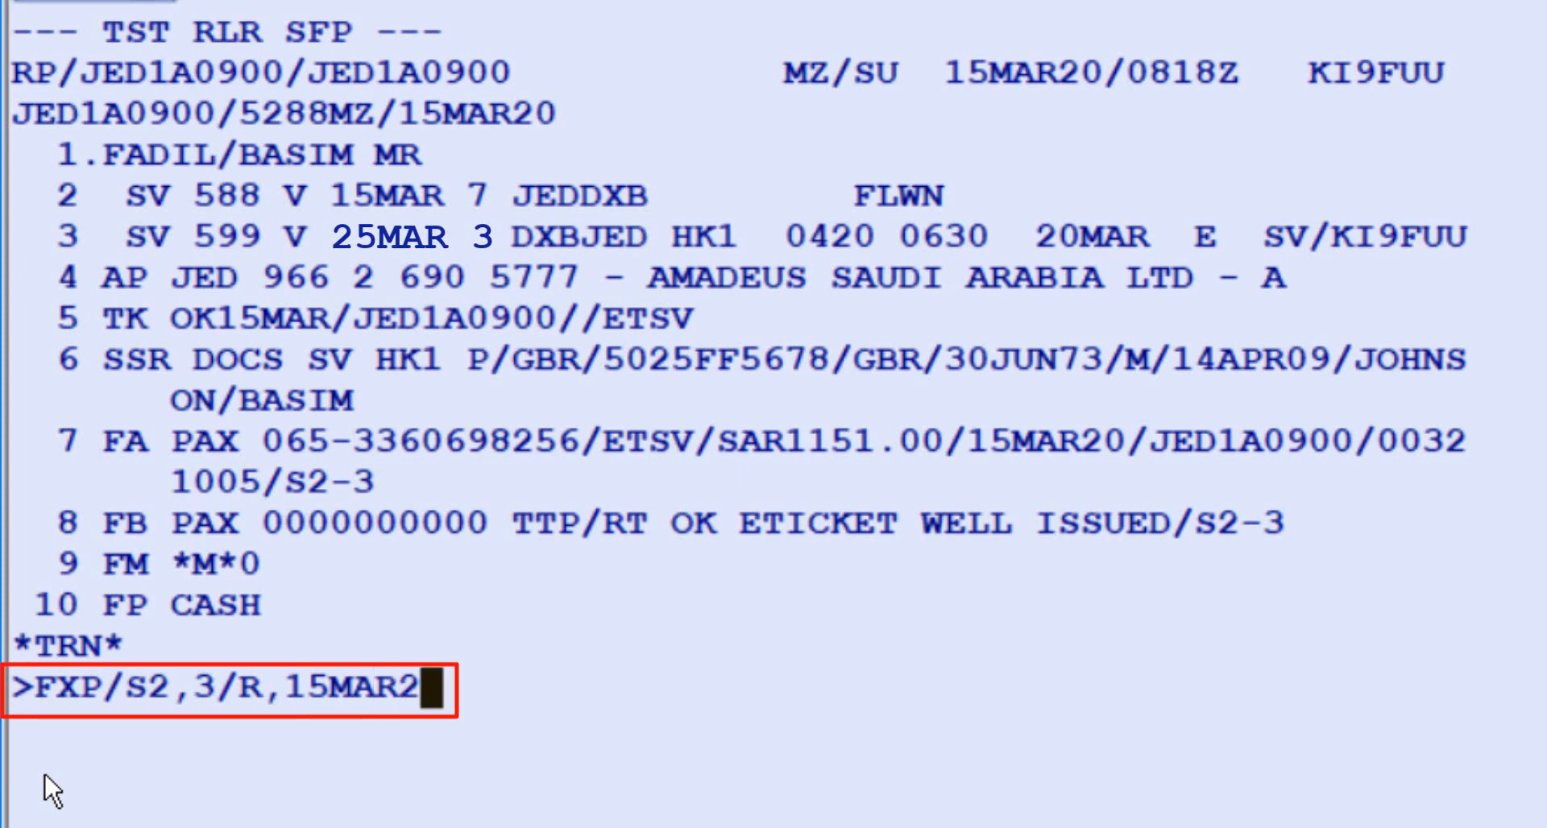
type("0")
key("Return")
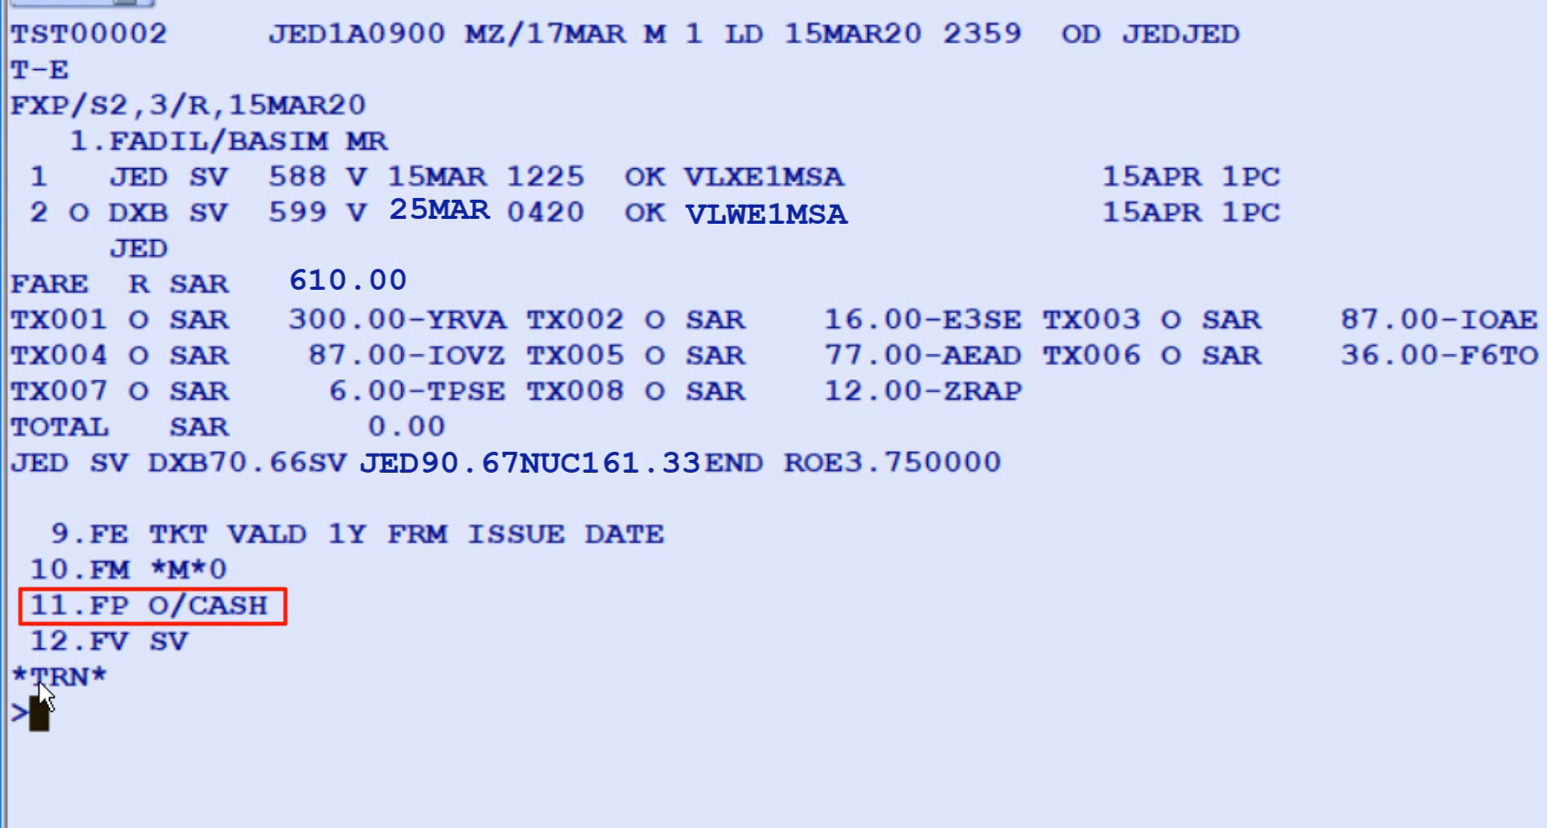
Redisplay the booking and update TST 2 to cover only segment 3, the DXB–JED flight, with TTU/T2/S3
type("RT")
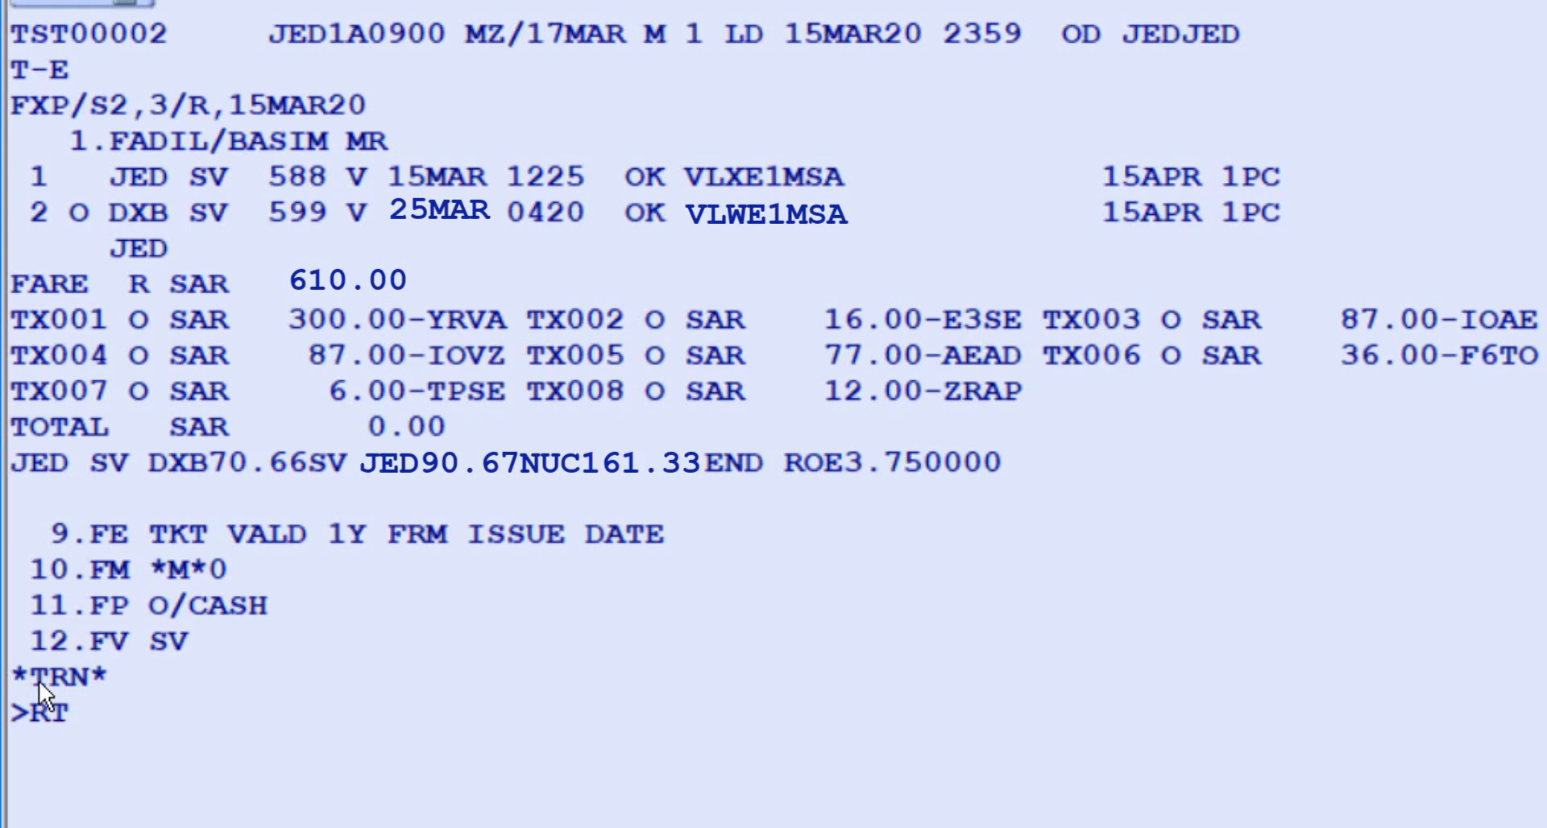
key("Return")
type("TTU")
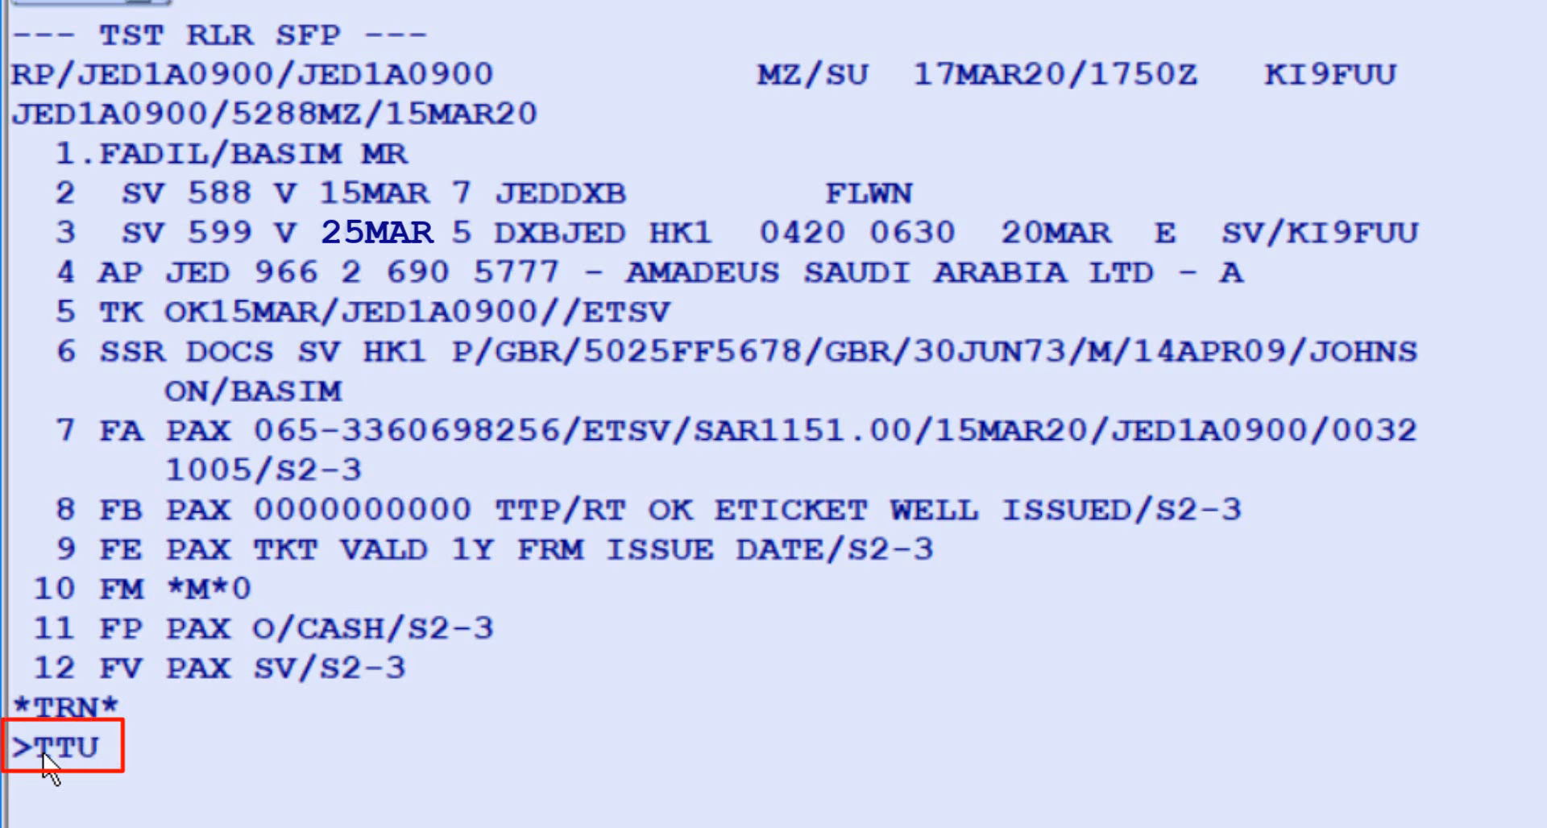
type("/T2")
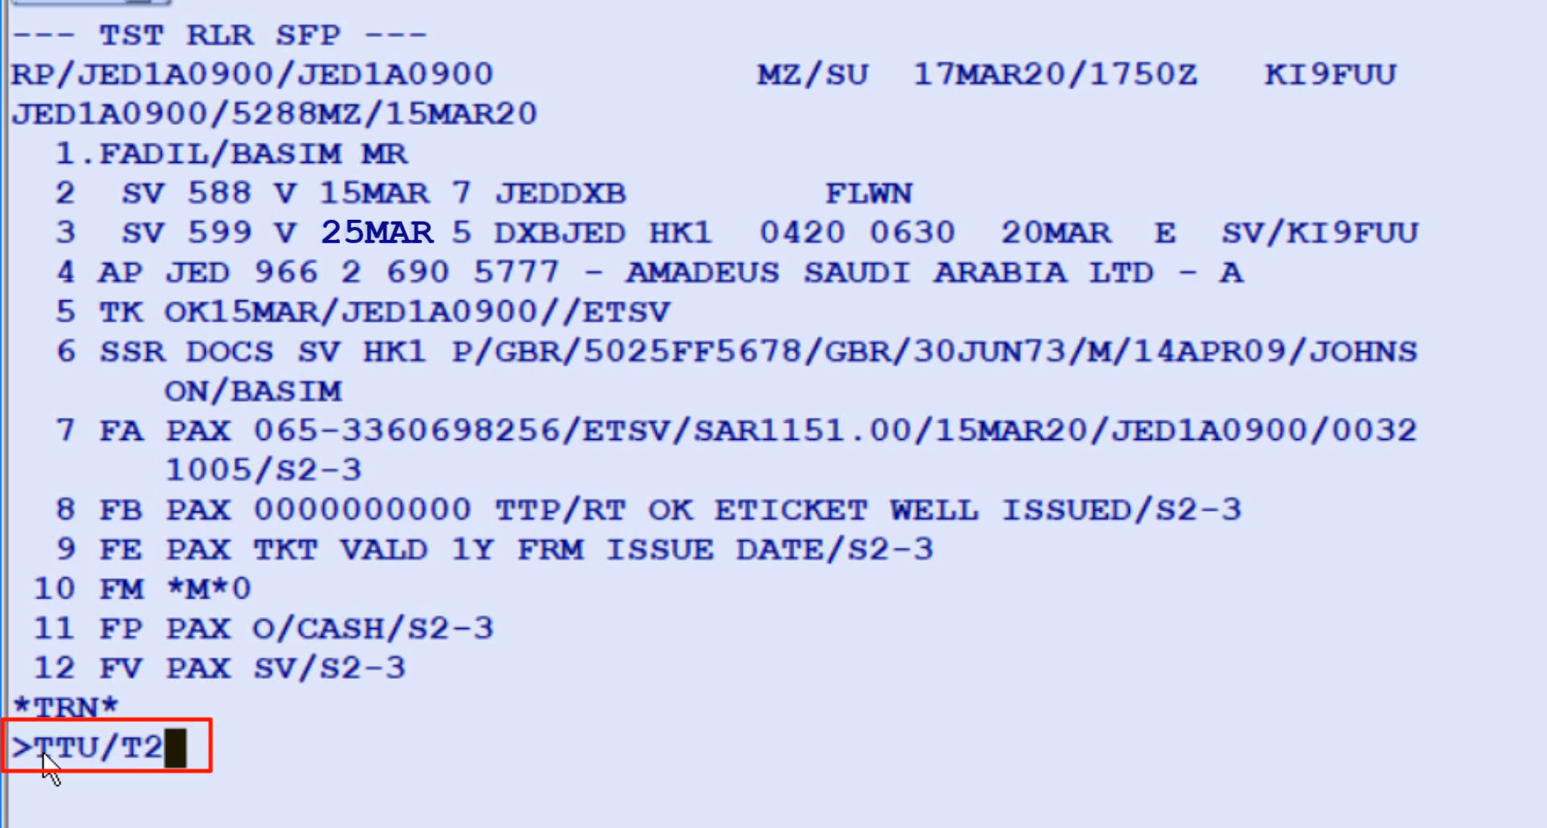
type("/")
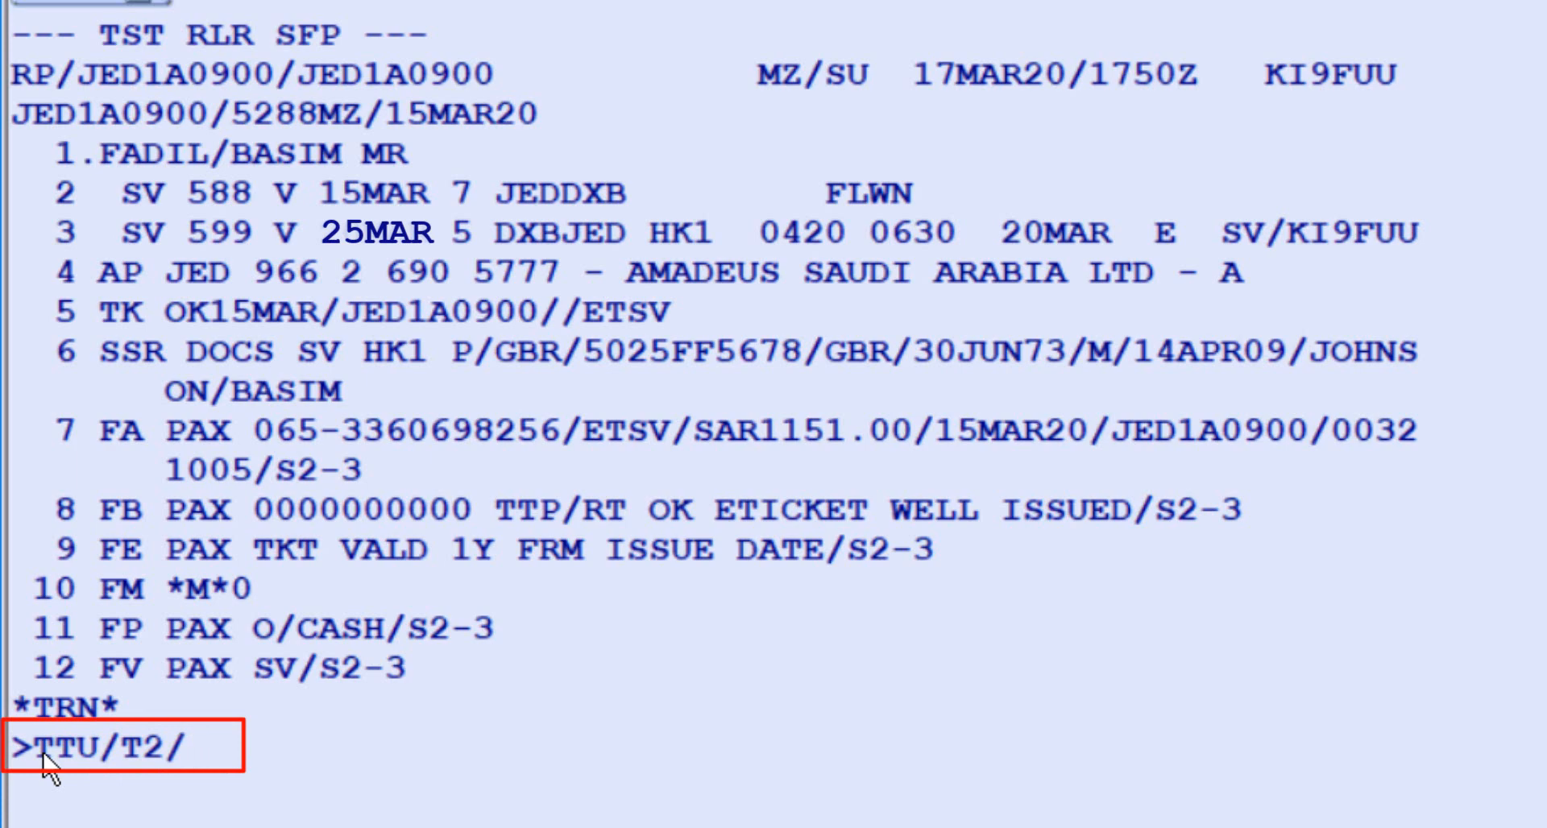
type("S")
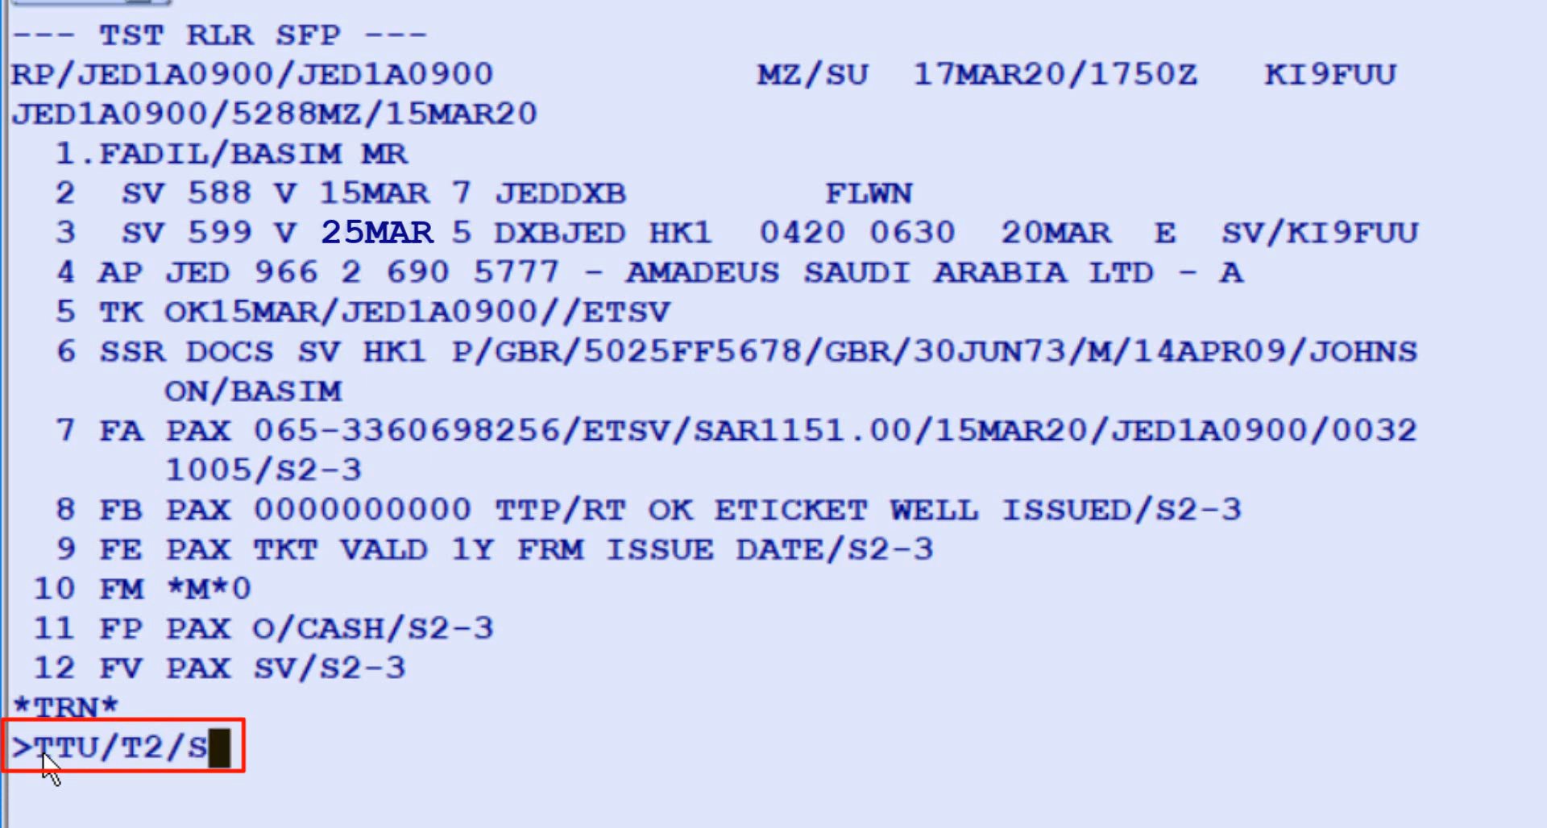
type("3")
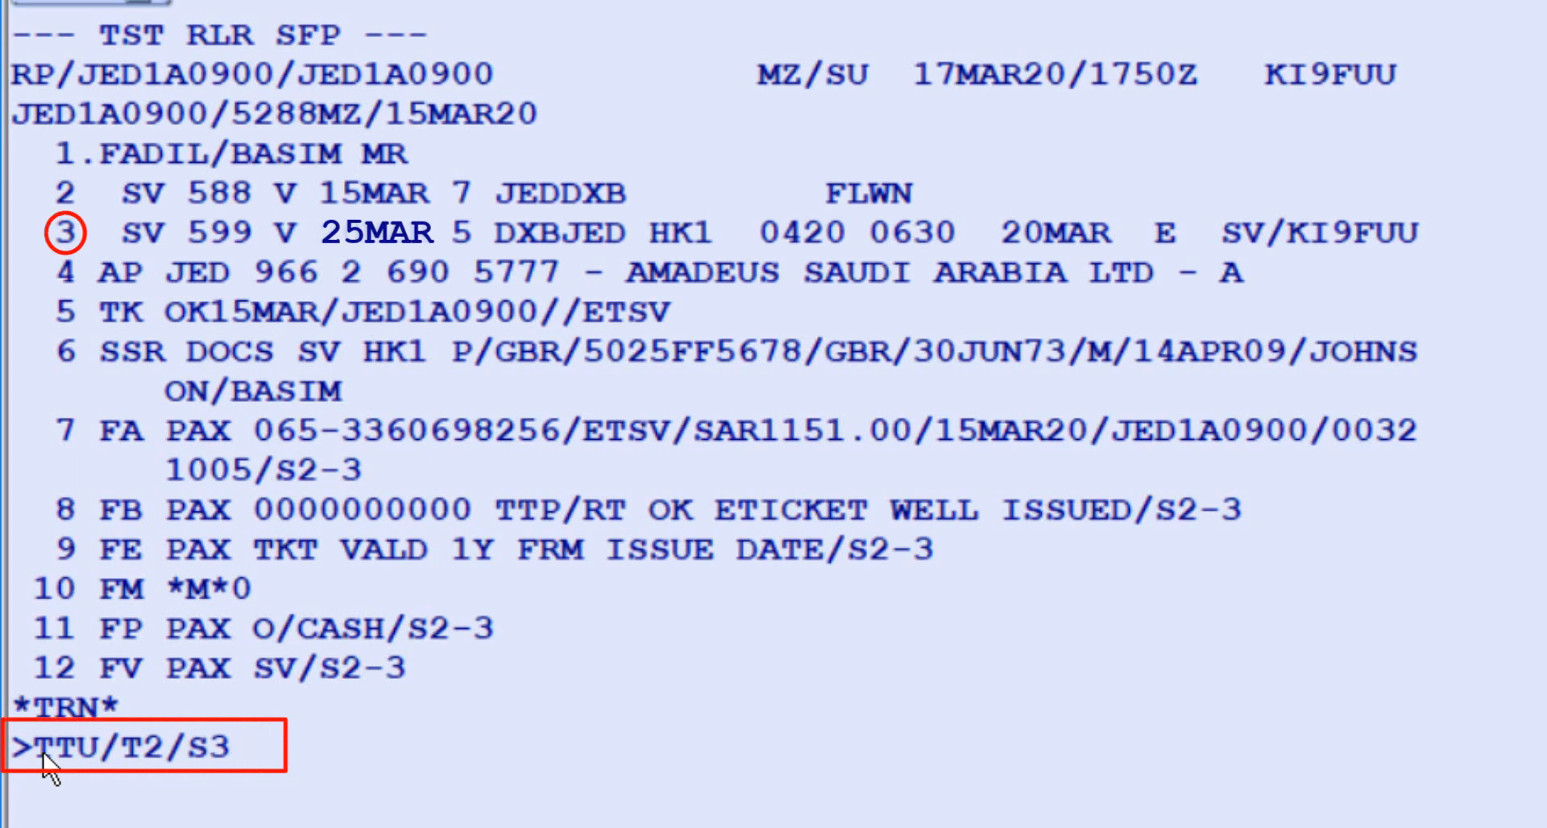
key("Return")
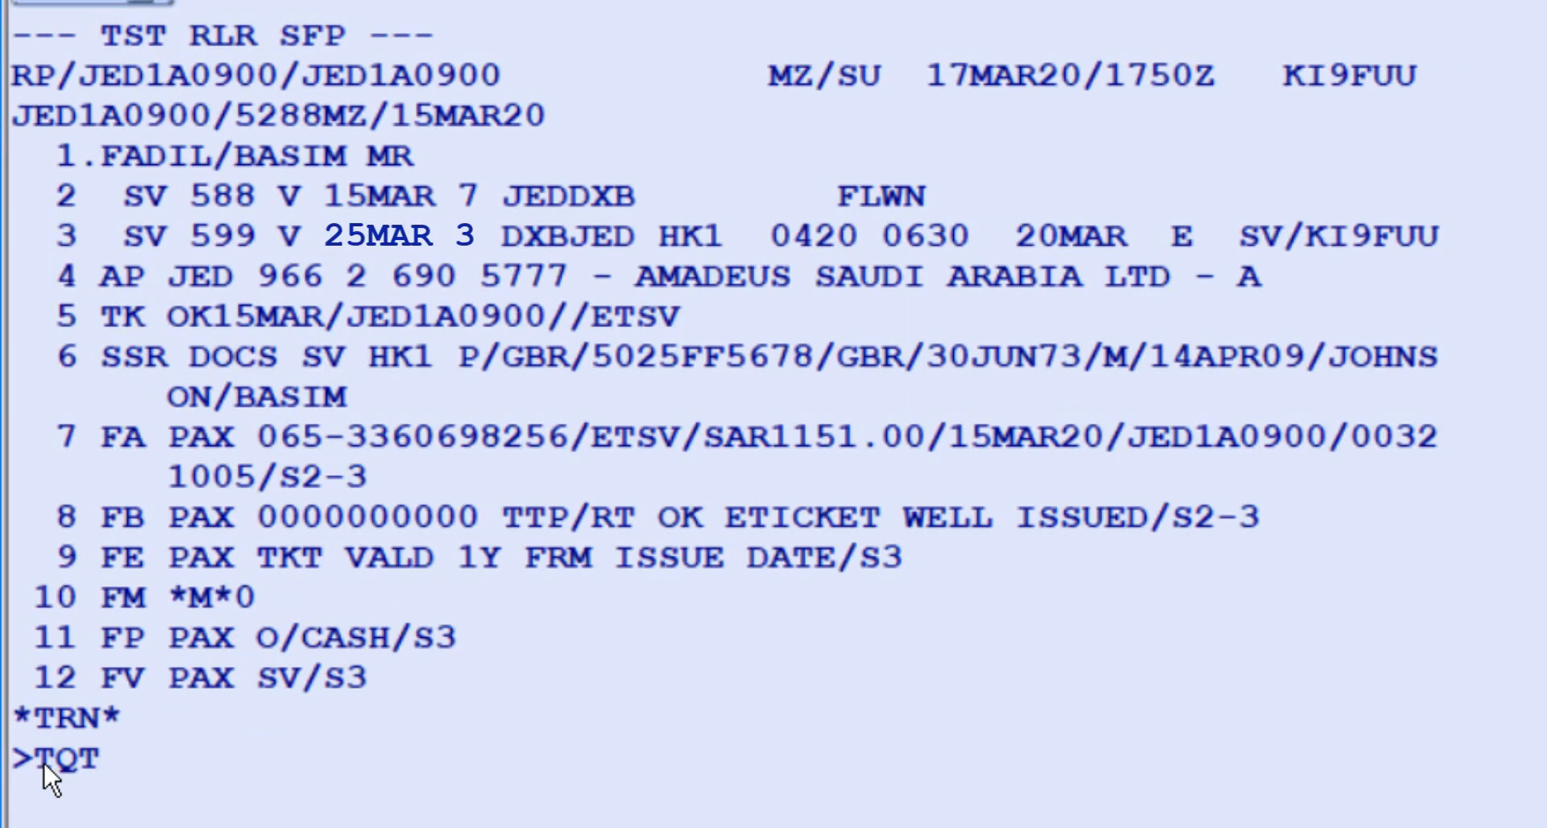
Display the TST with TQT and set its origin and destination to JED–JED with TTK/T2/DJEDJED
key("Return")
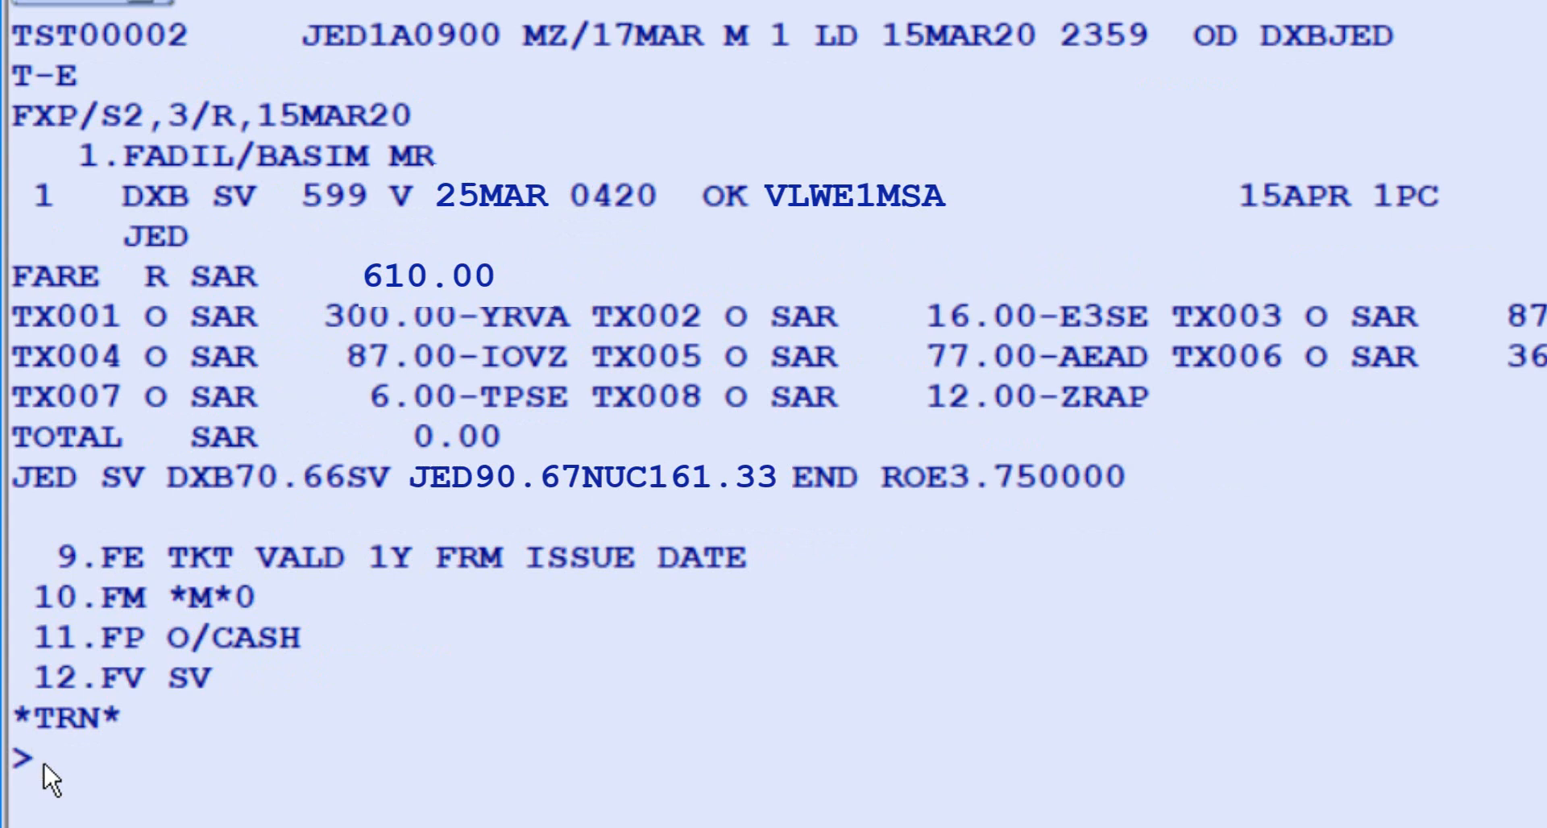
type("TTK/T2")
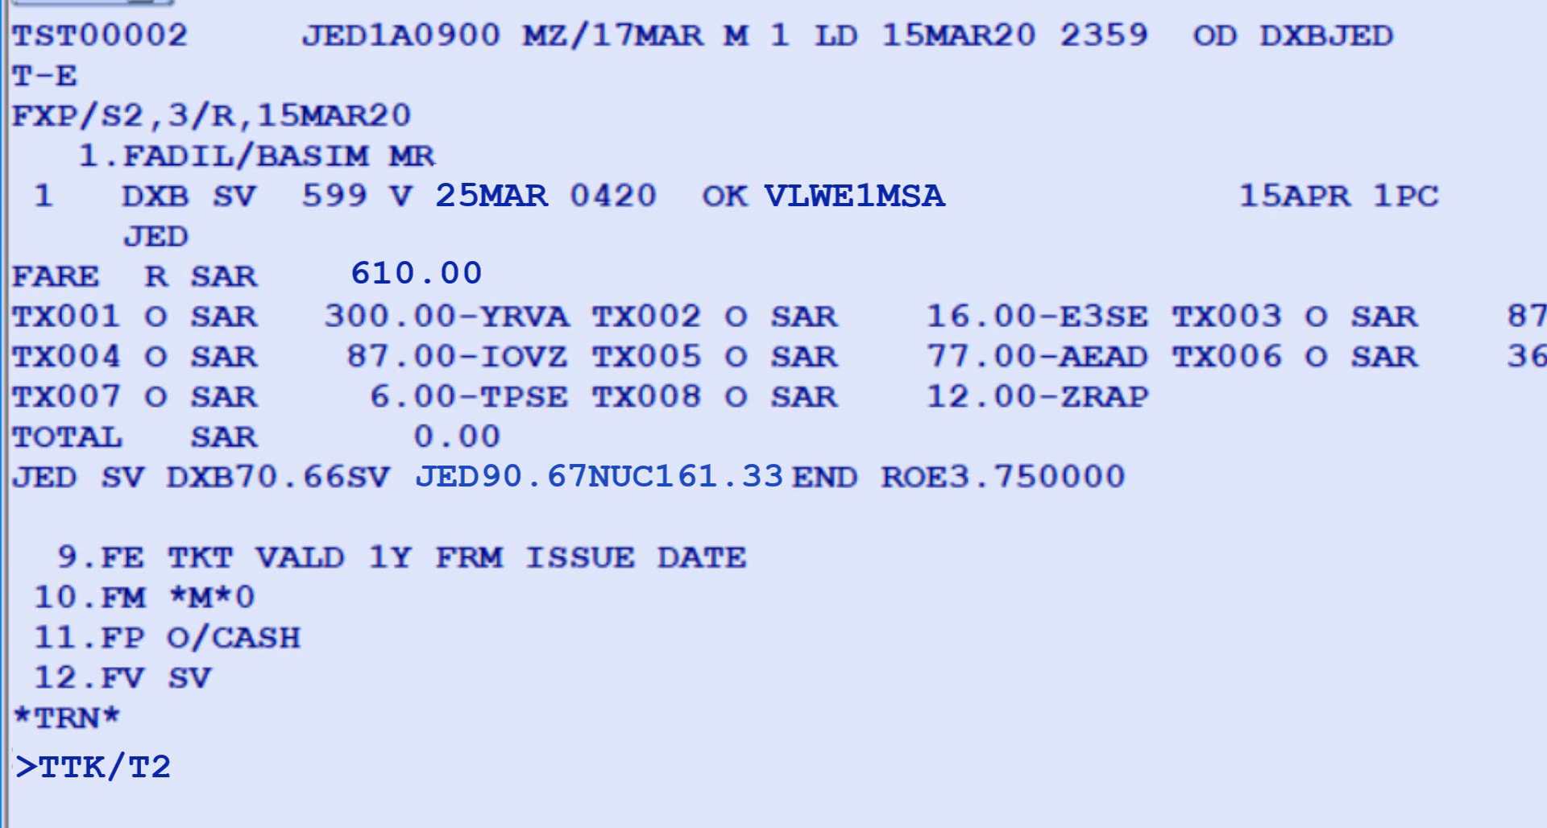
type("/DJEDJED")
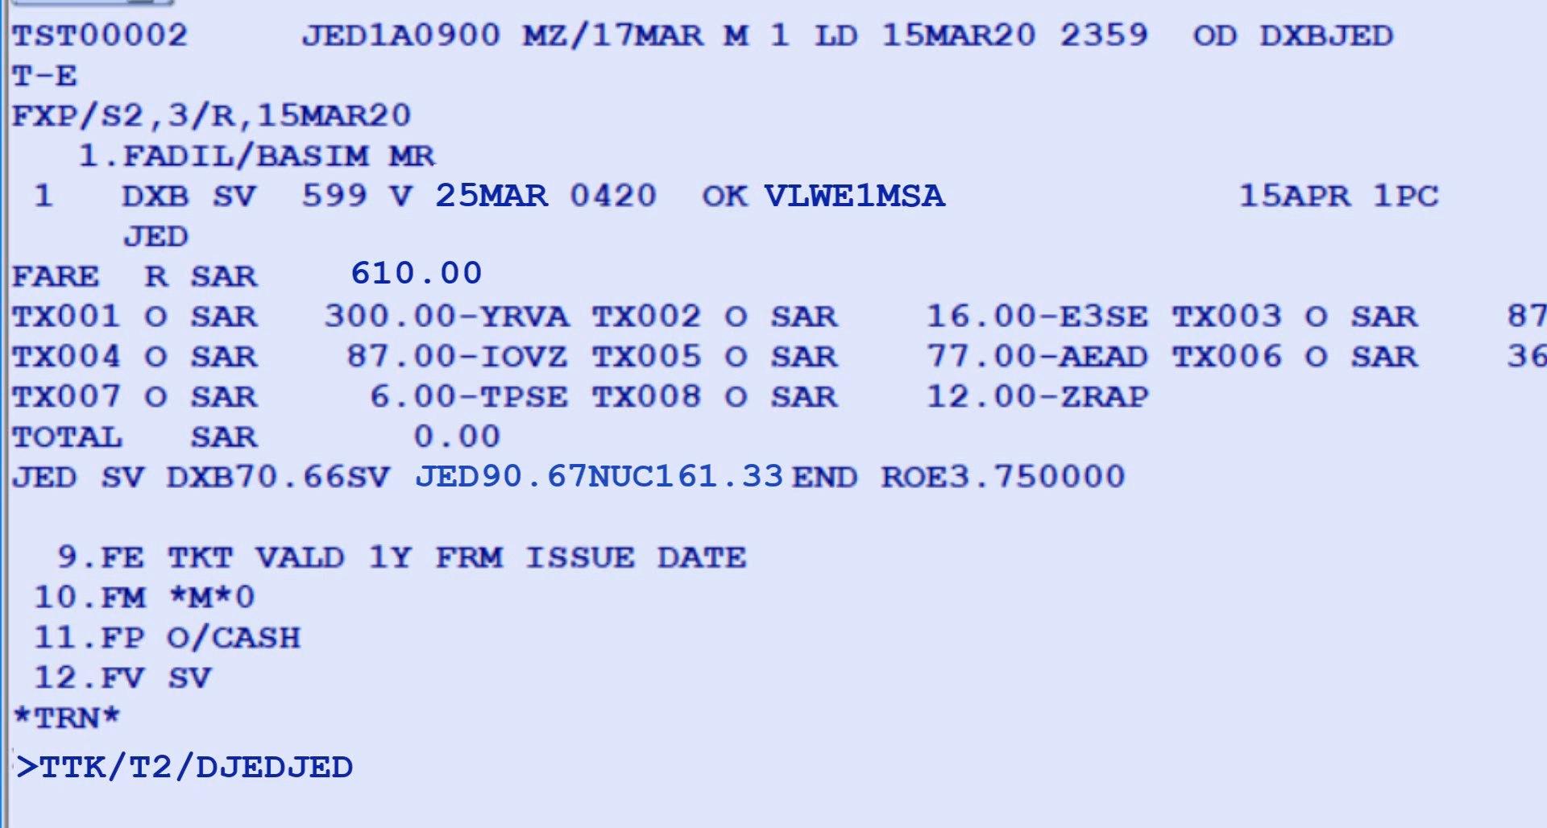
key("Return")
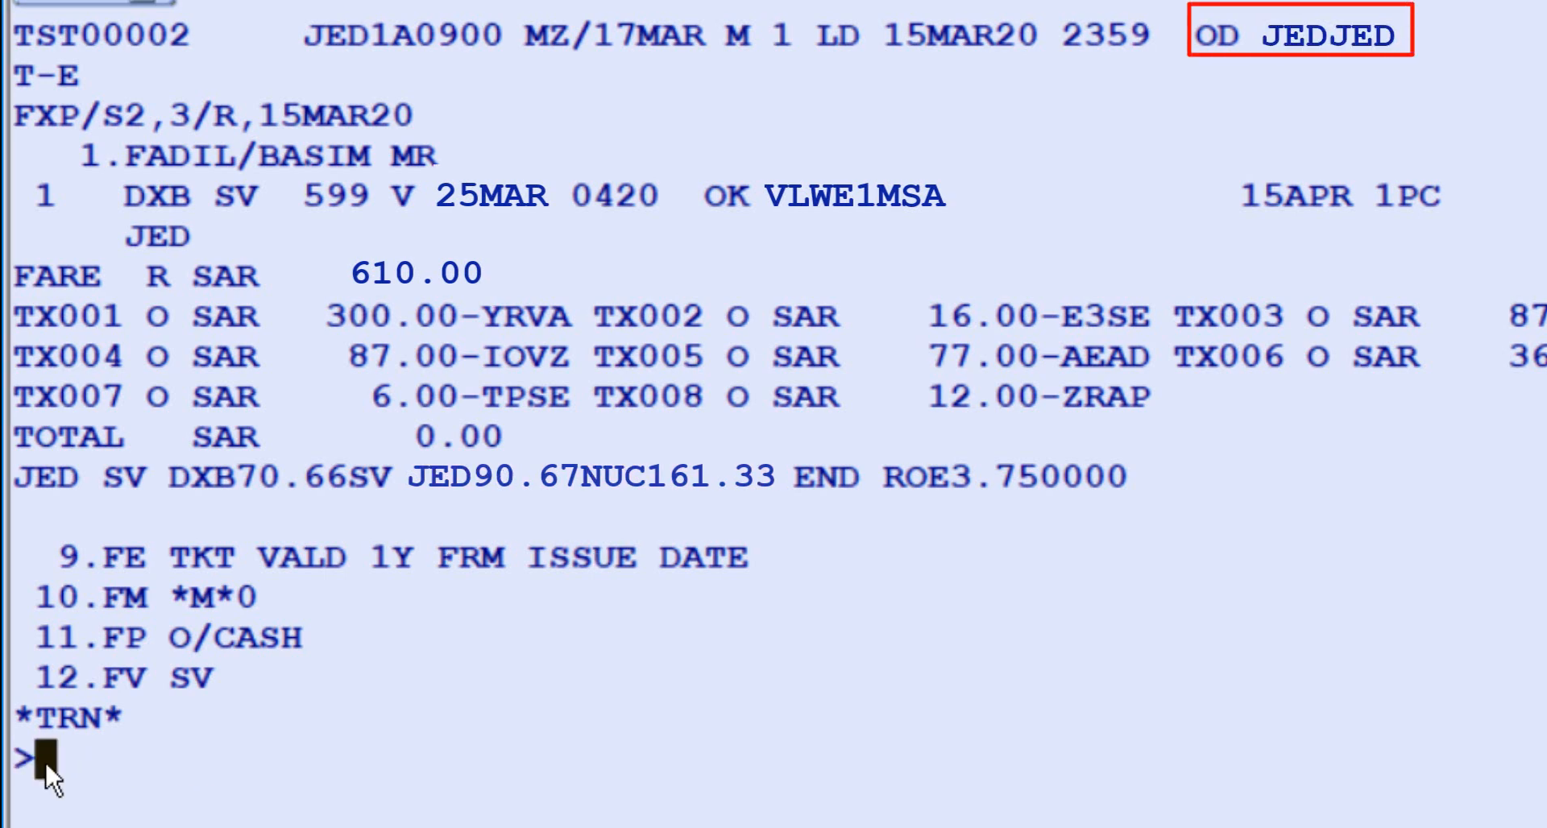
Enter a 16.00 E3 tax and a SAR 96.00 total in TST 2 with TTK/T2/X16.00E3/TSAR96.00
type("TTK/T2")
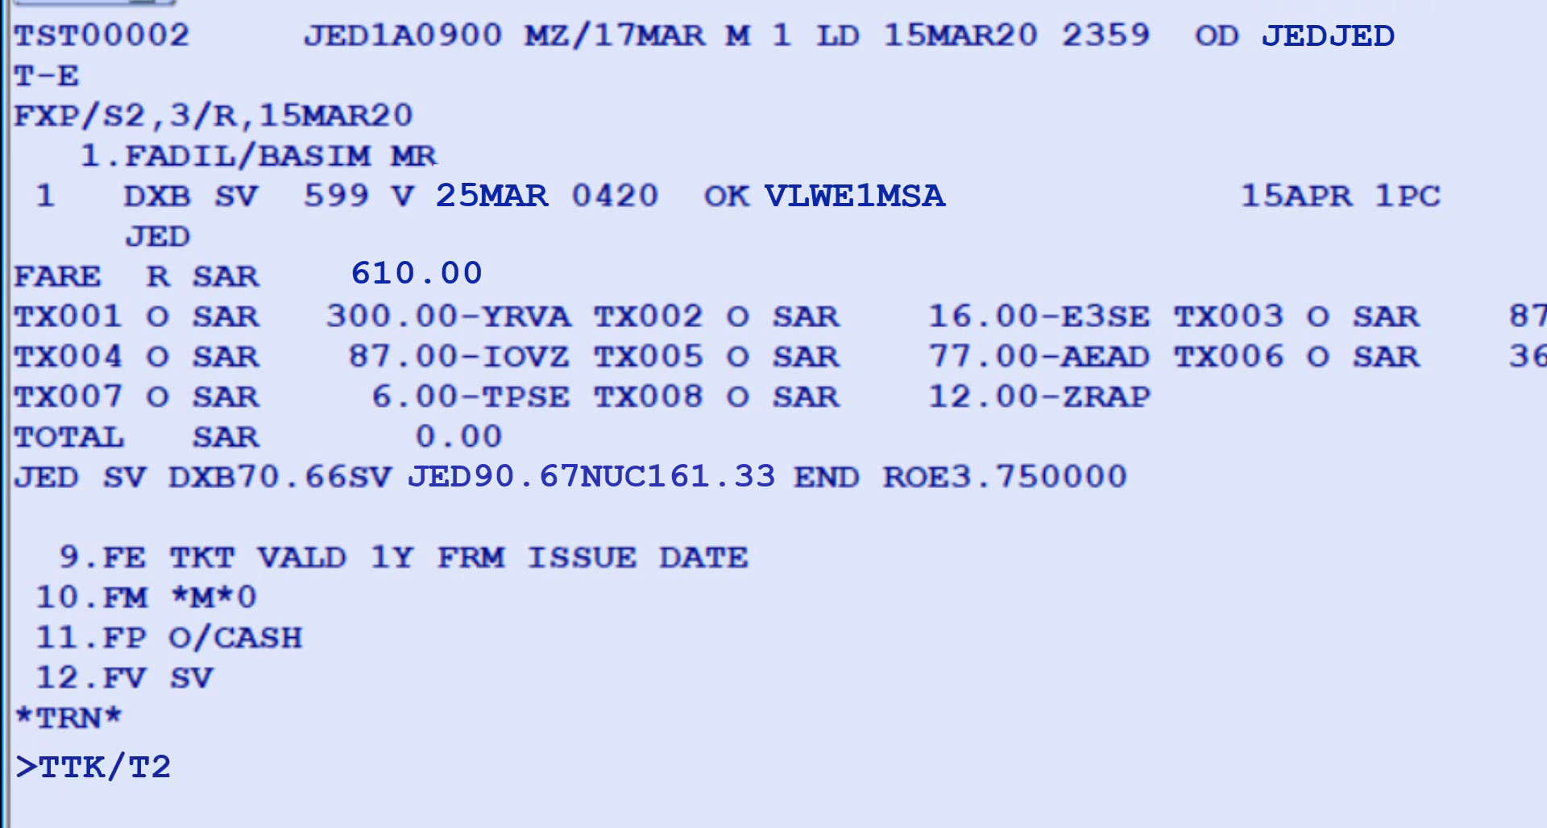
type("/X16.00E3")
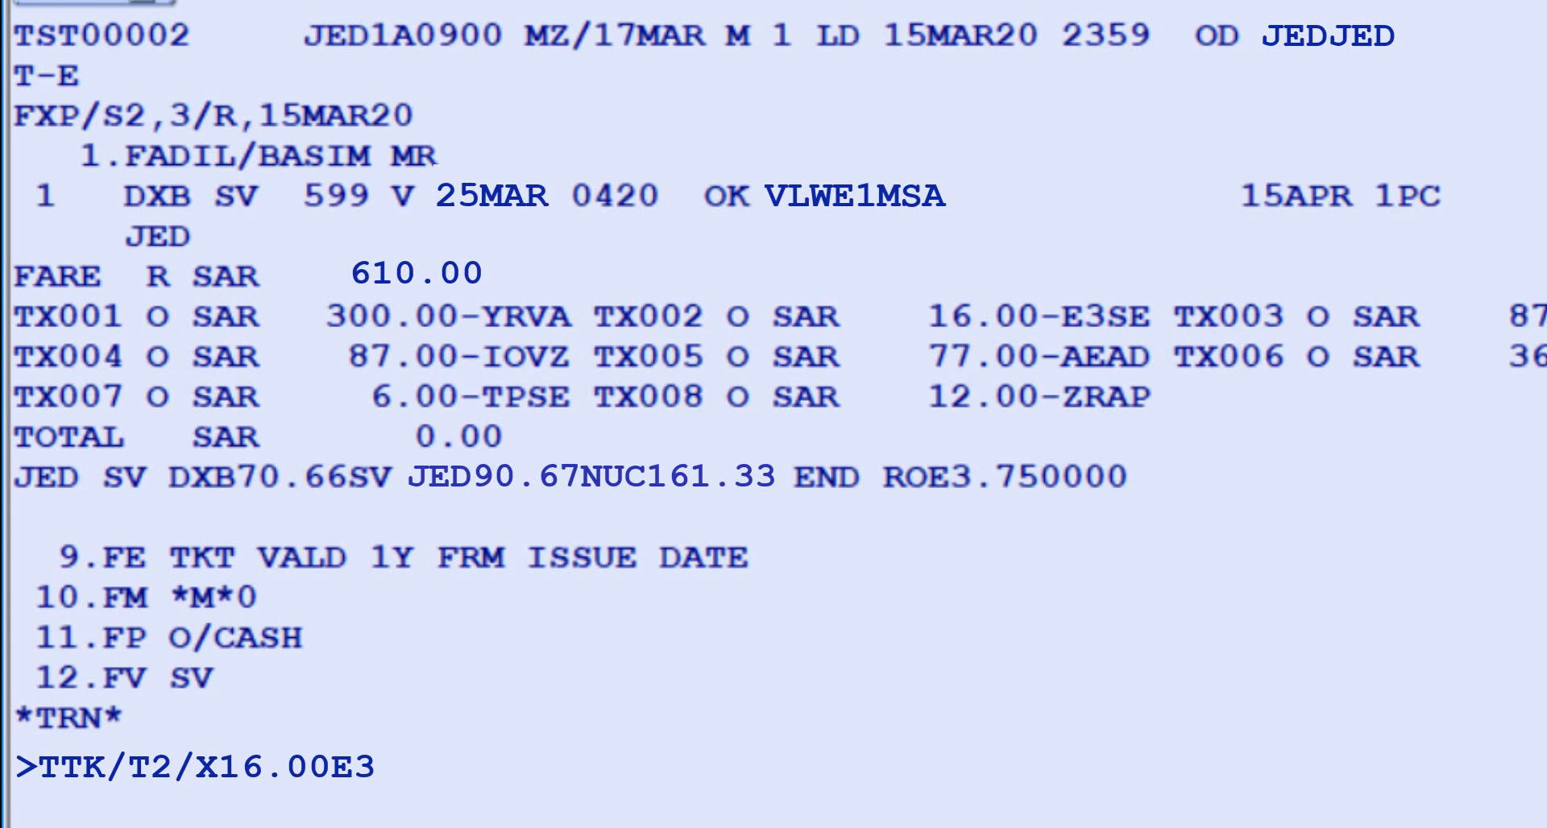
type("/TSAR")
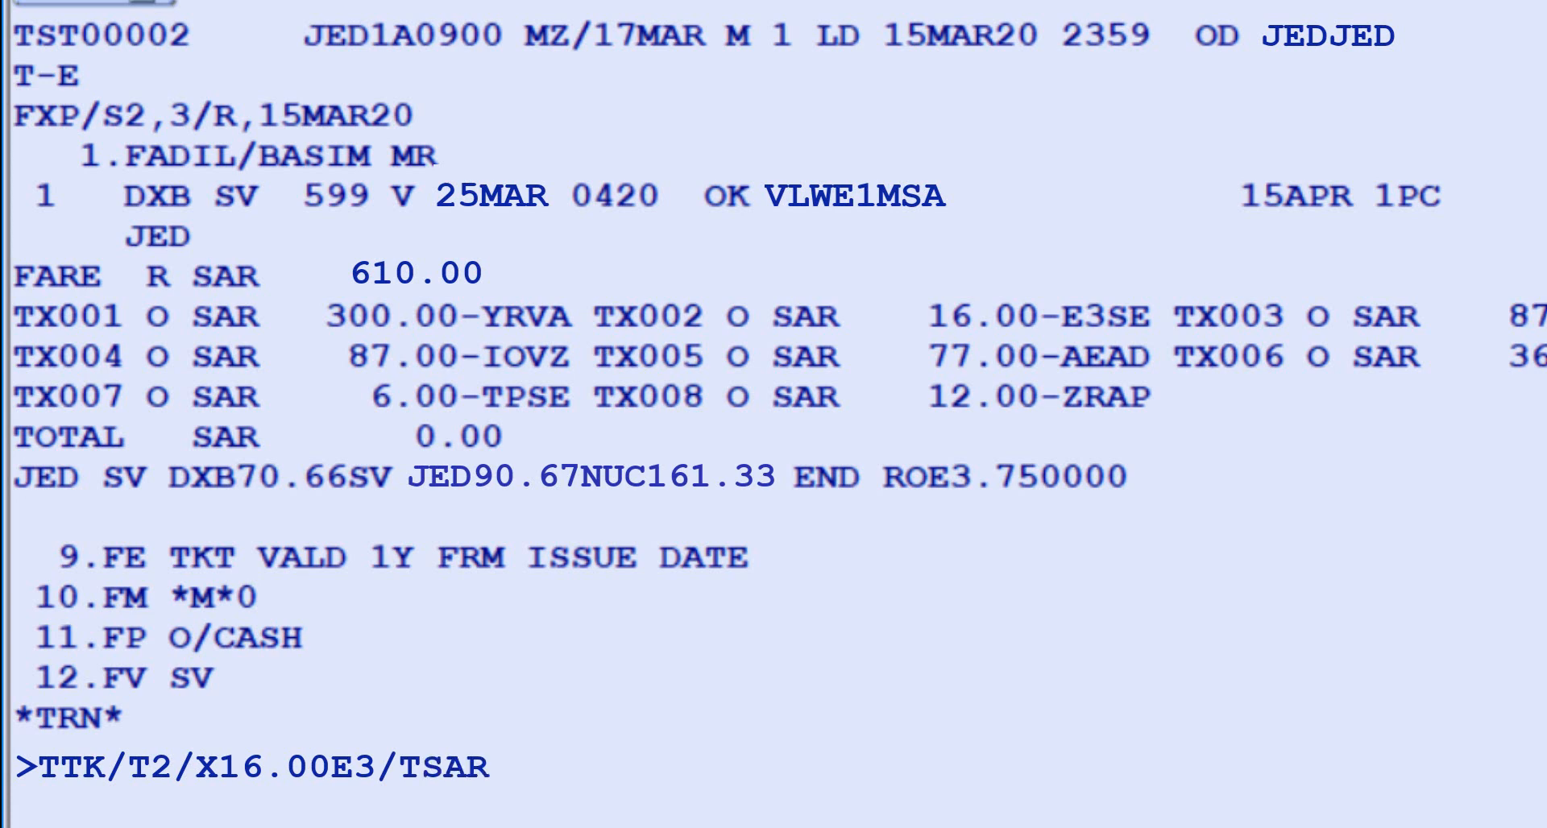
type("96.00")
key("Return")
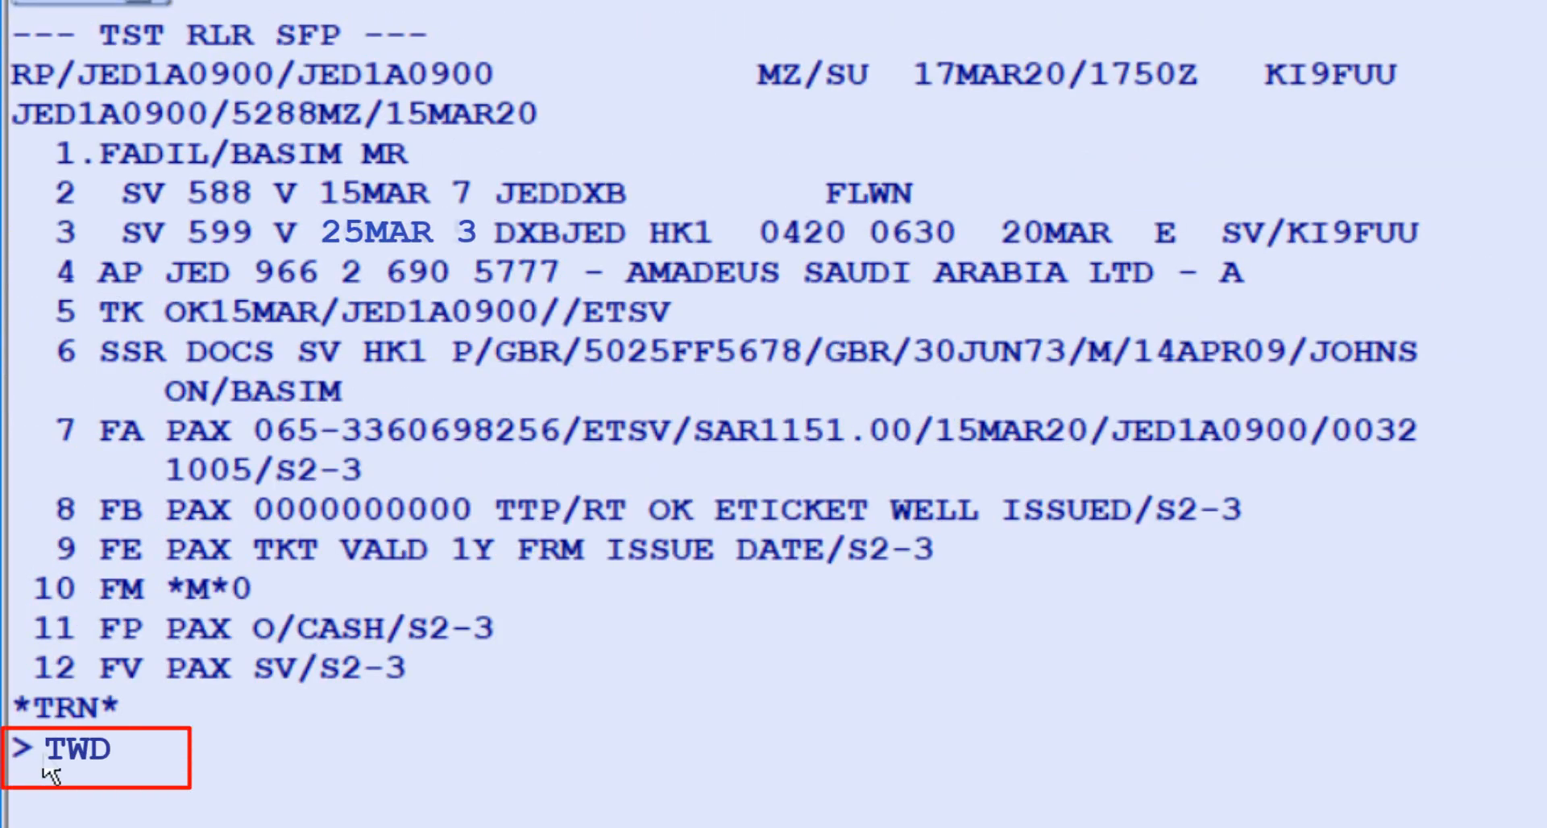
Display the e-ticket from FA line 7 with TWD/L7 and generate its original issue entry with FO*L7
type("/L7")
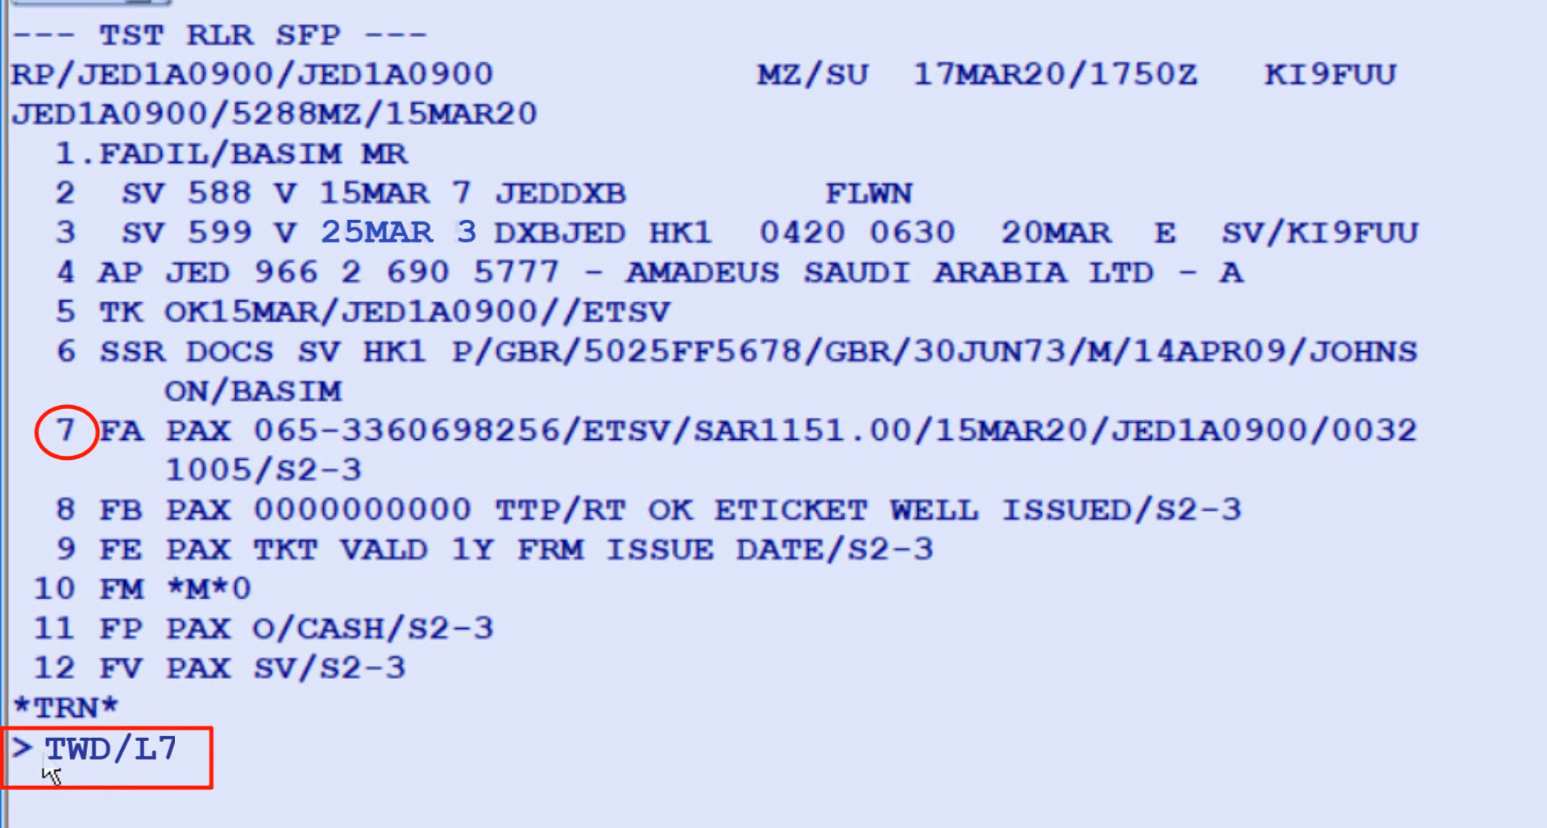
key("Return")
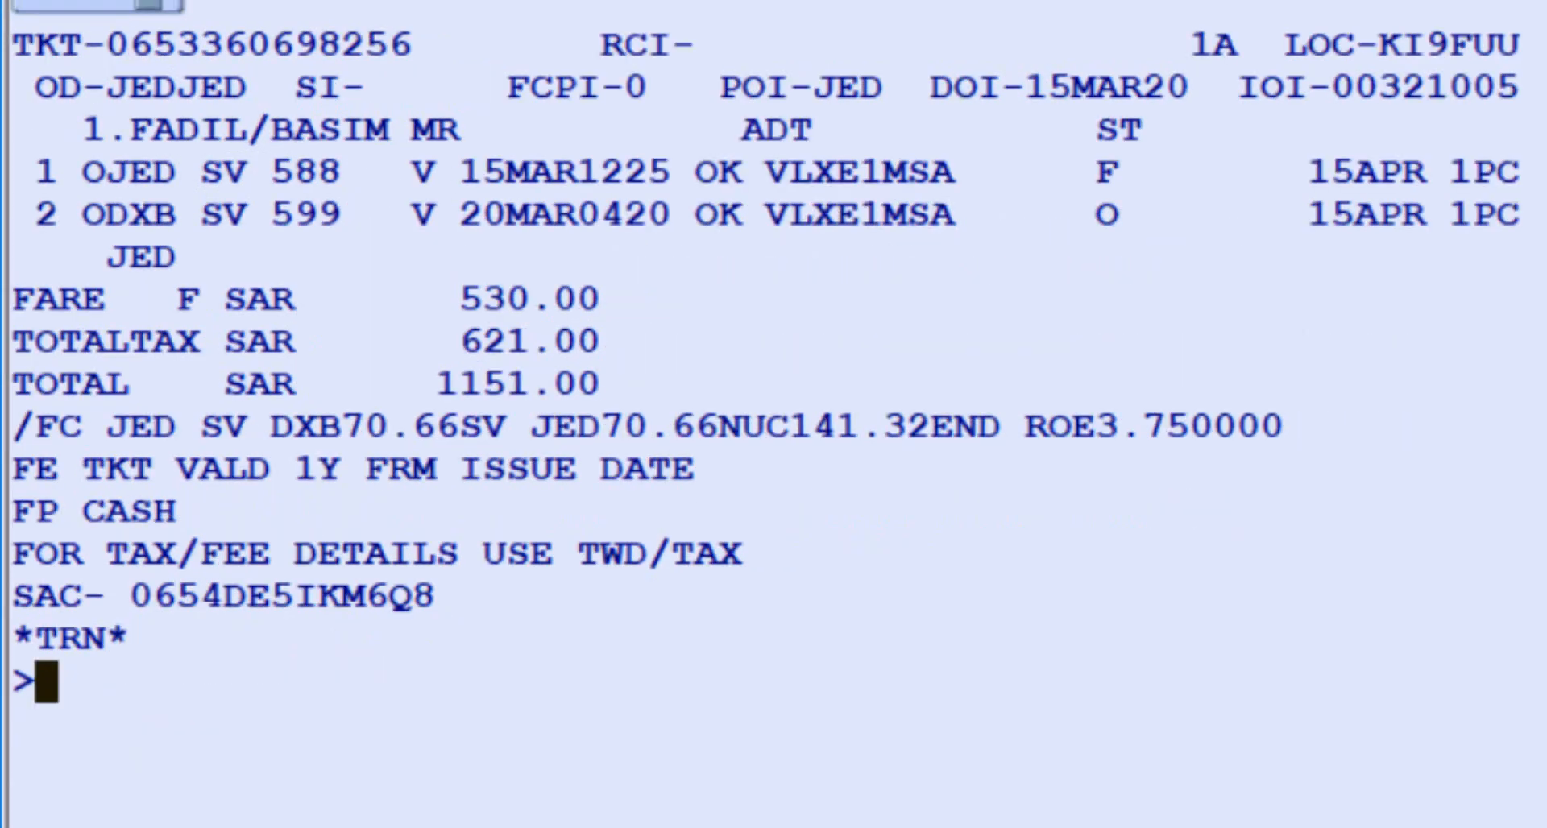
type("FO")
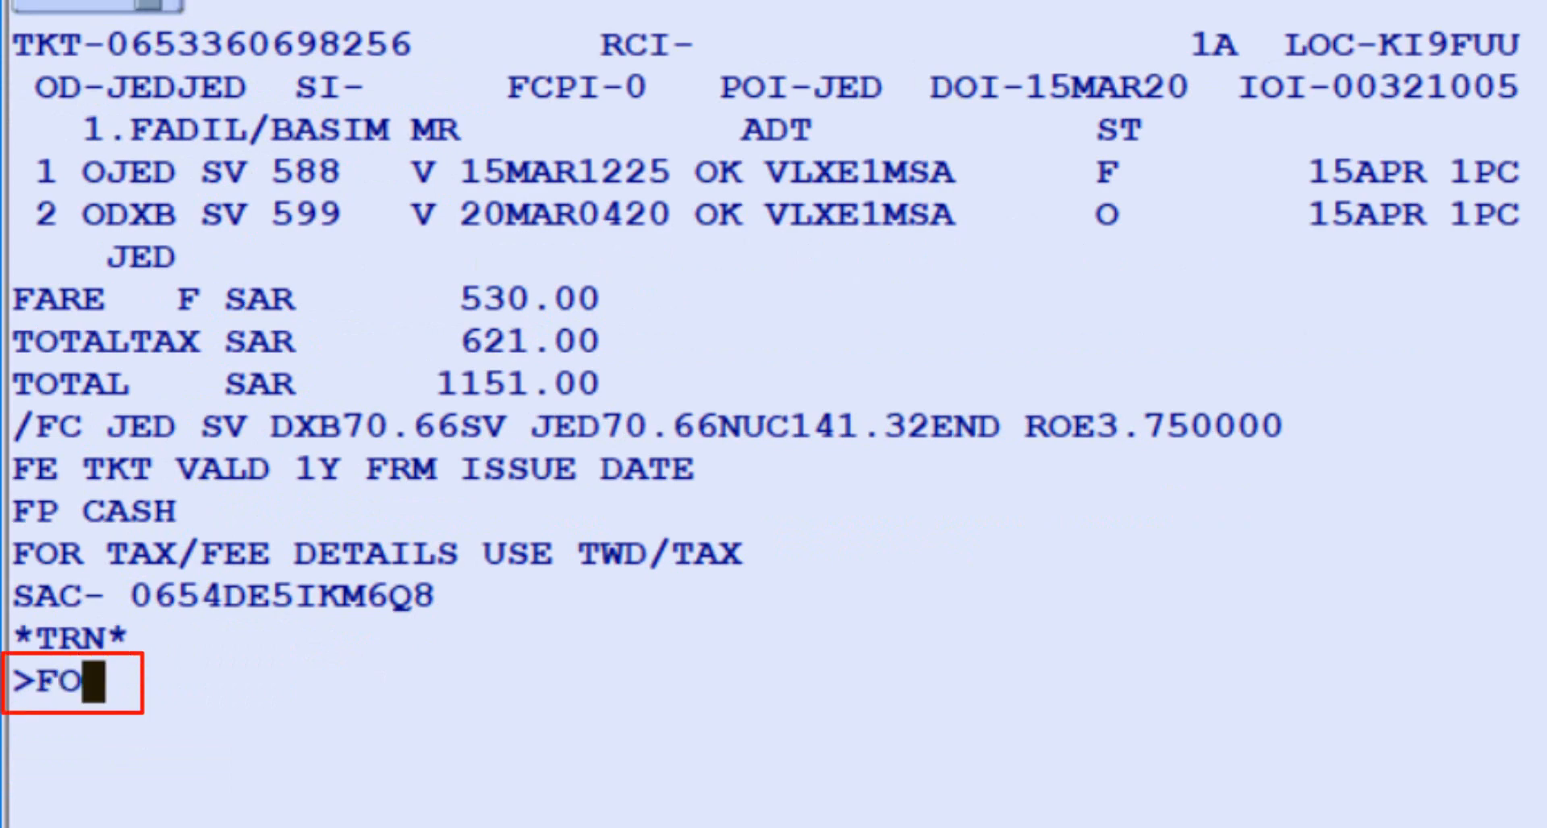
type("*")
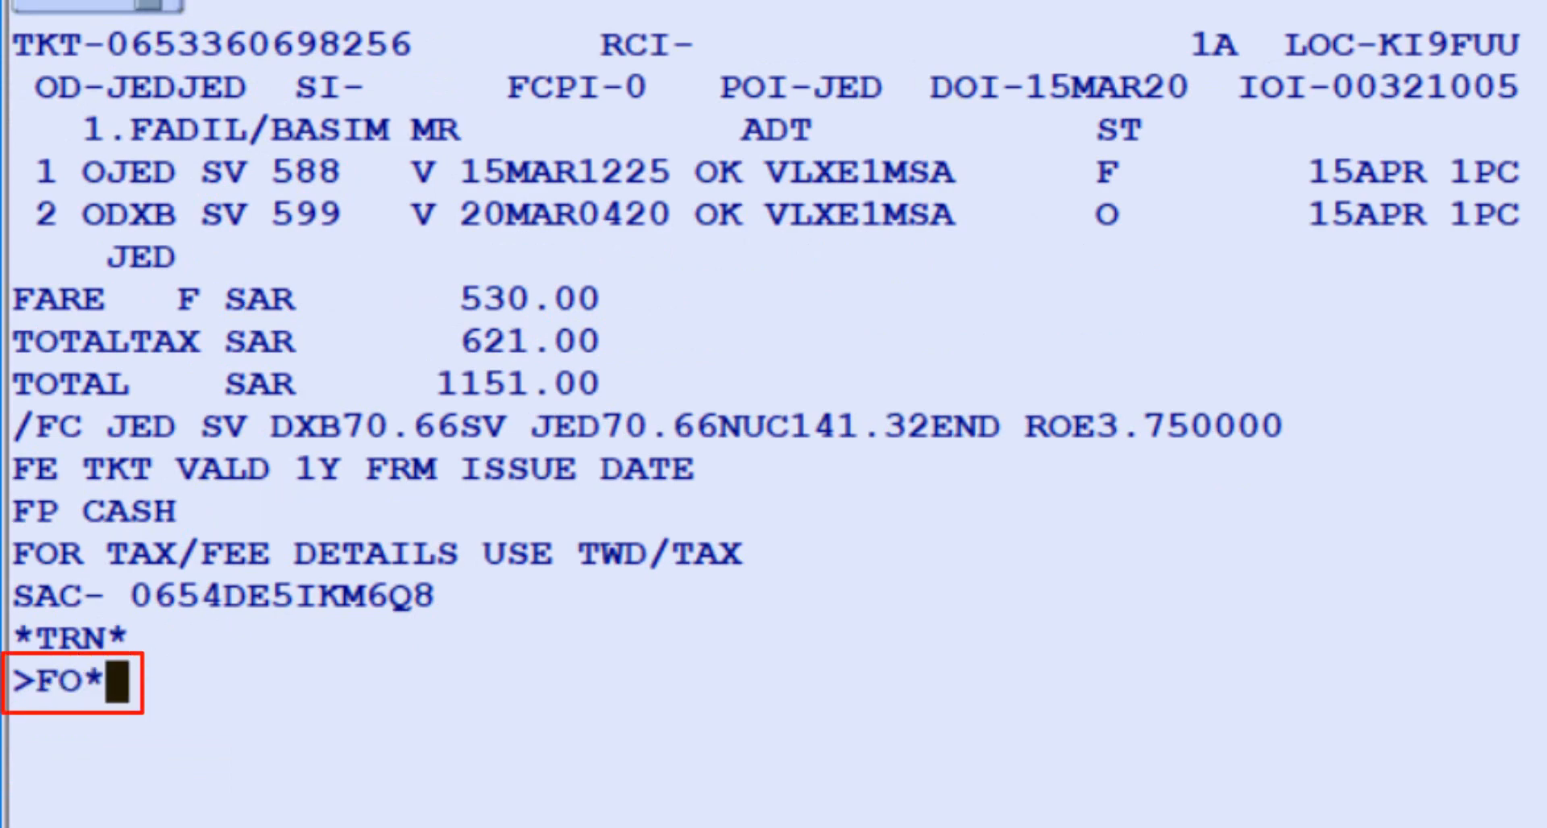
type("L")
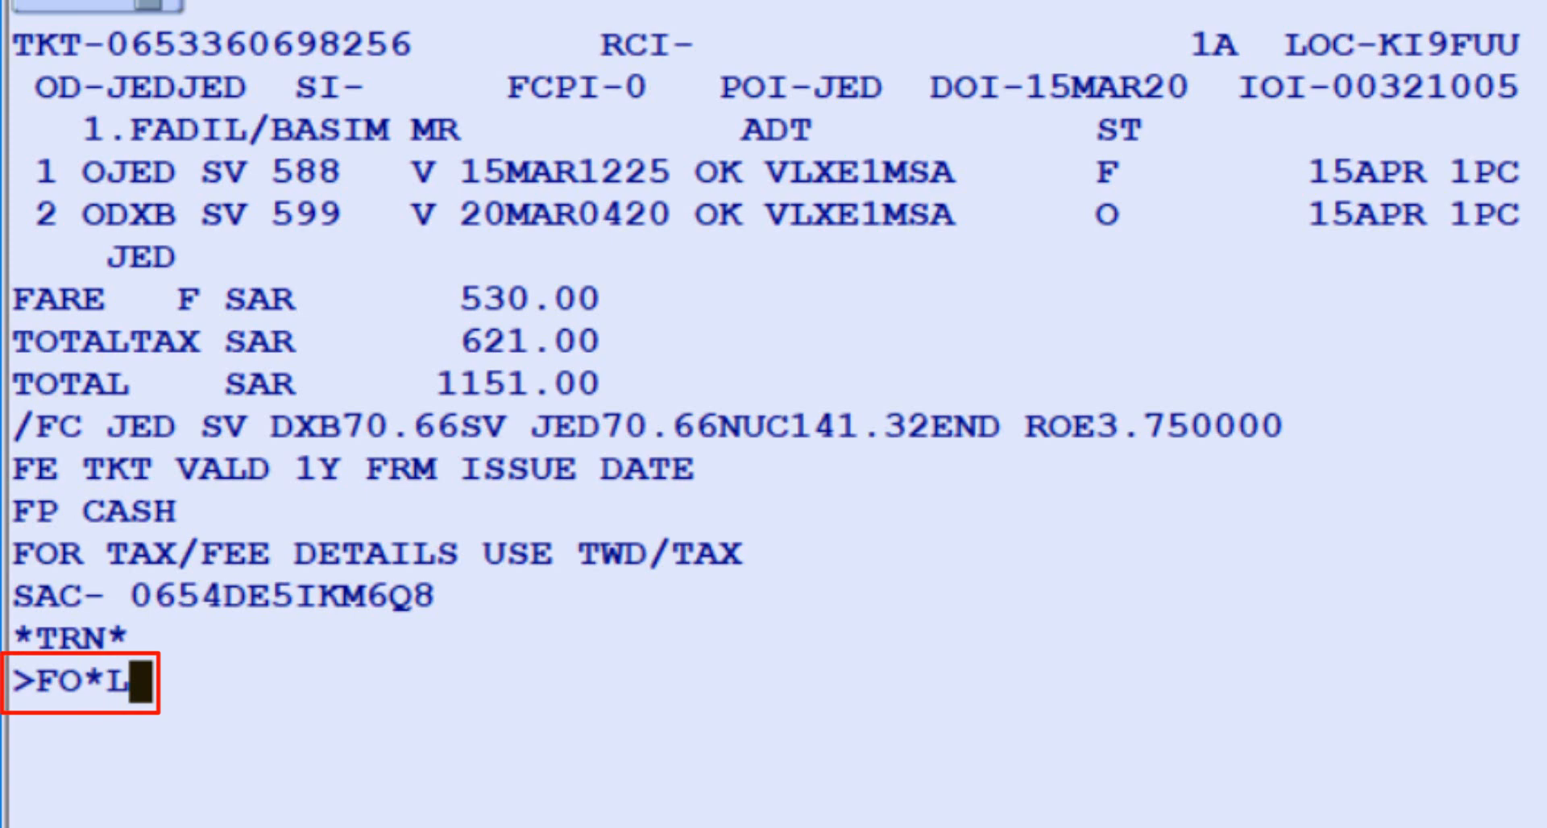
type("7")
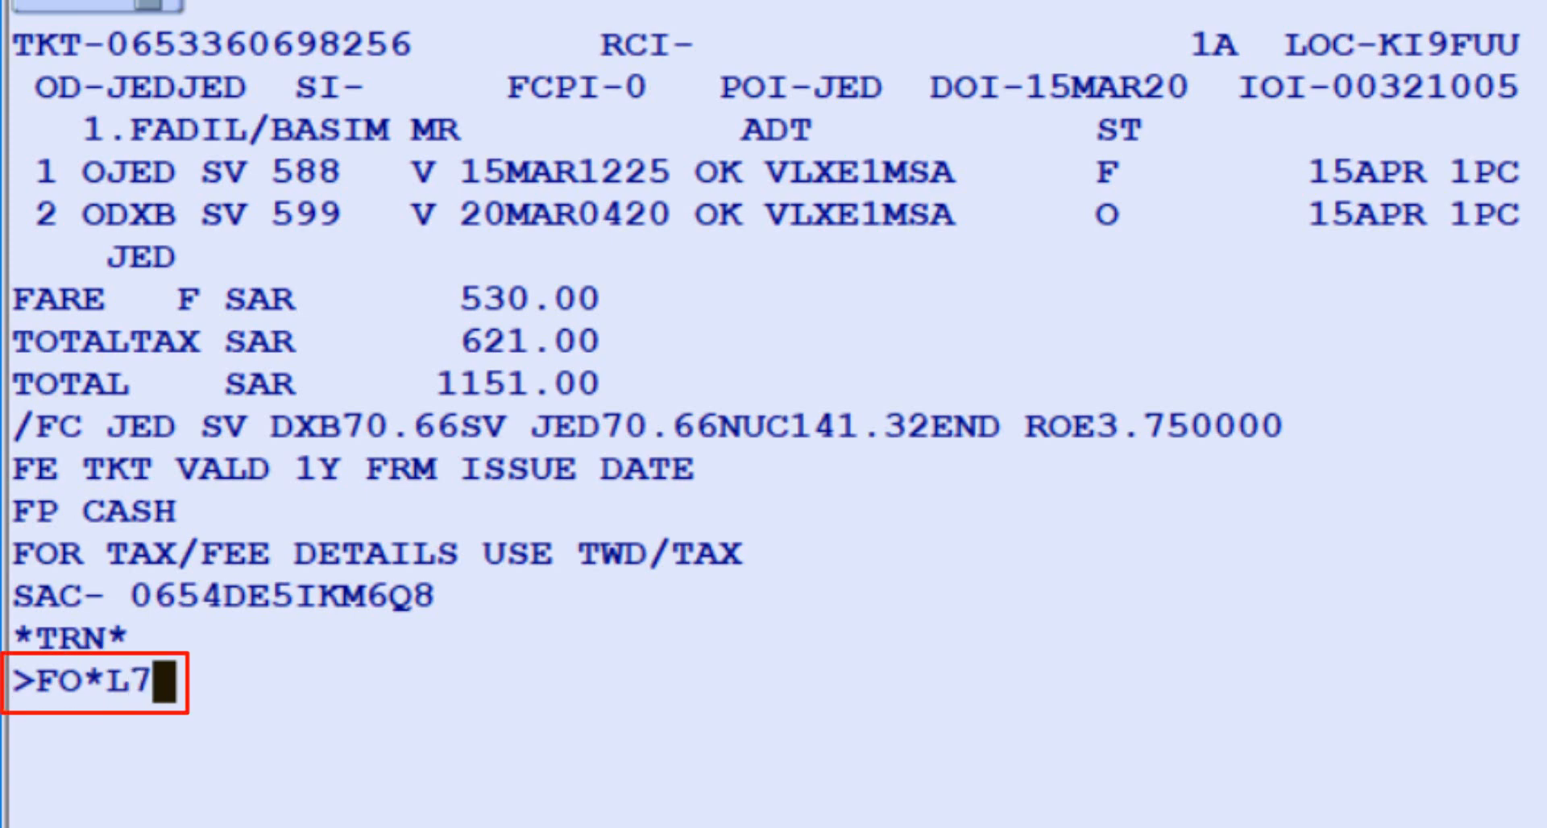
key("Return")
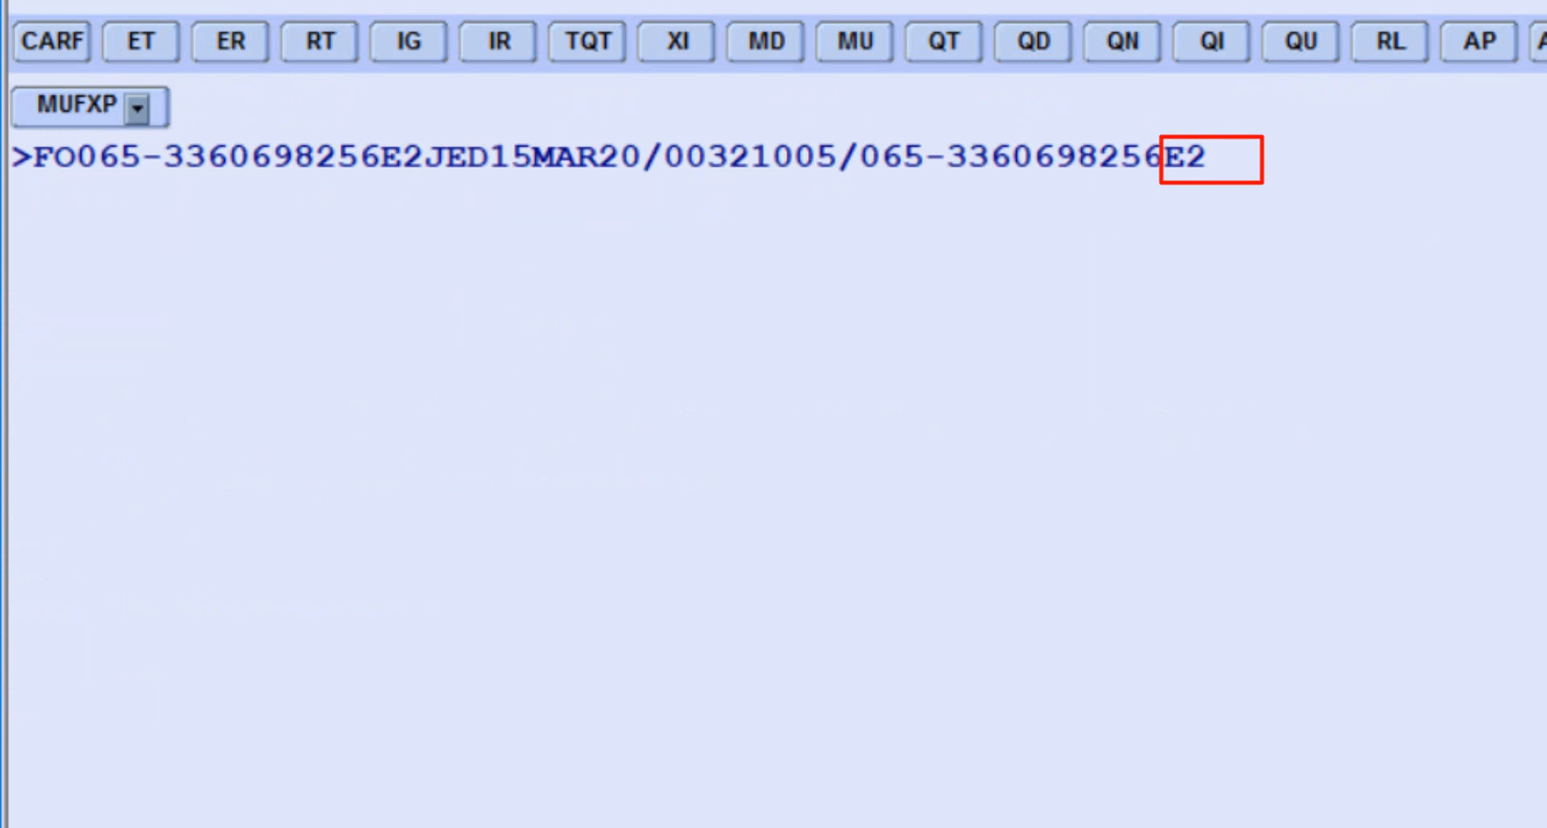
Associate the FO entry for coupon 2 with passenger 1 and segment 3 by appending /P1/S3, and store it in the booking
type("/P1")
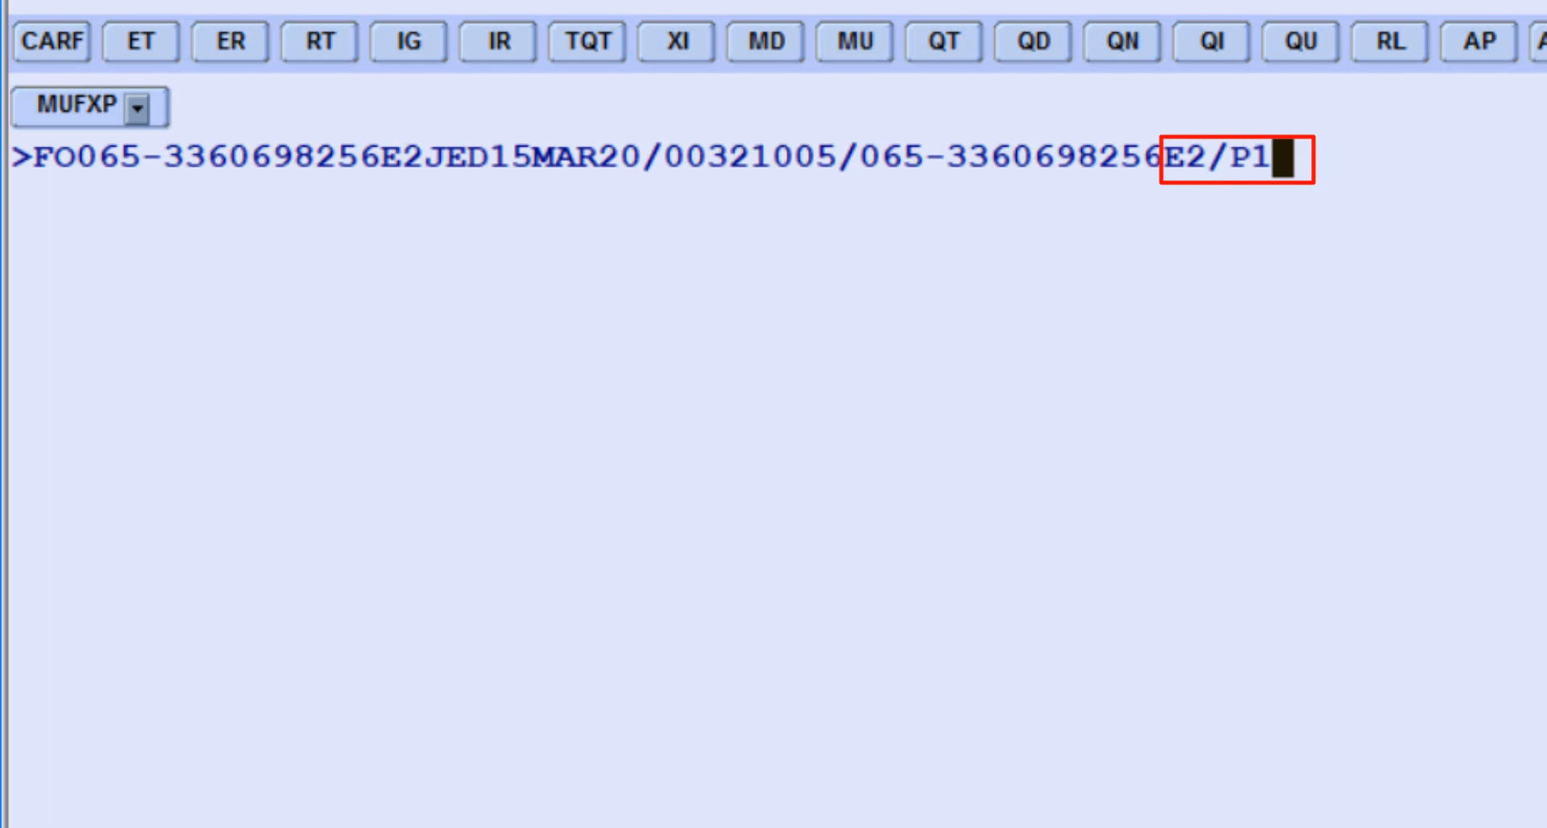
type("/S3")
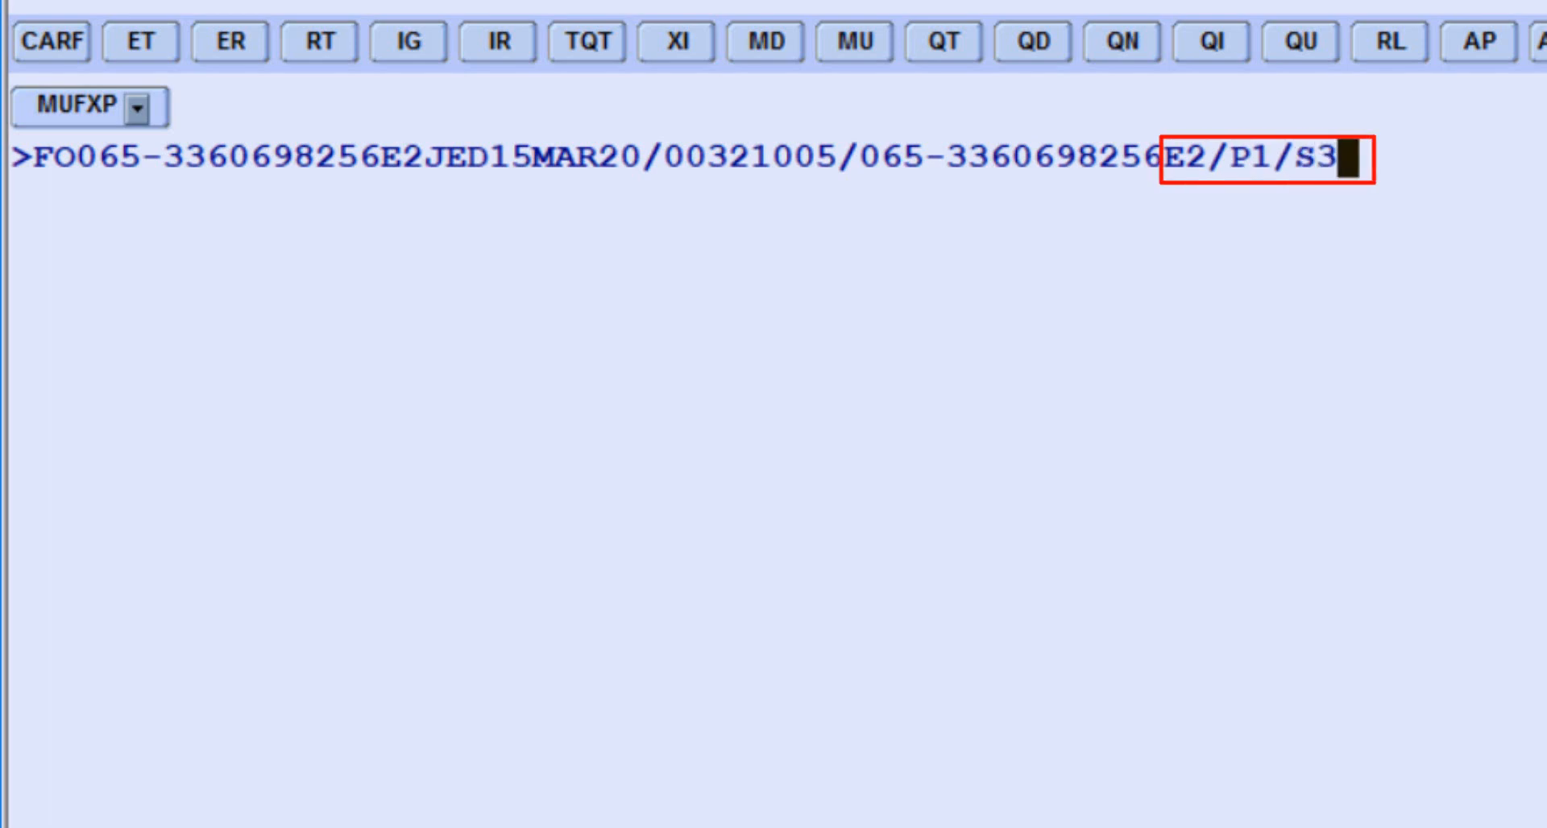
key("Return")
key("Return")
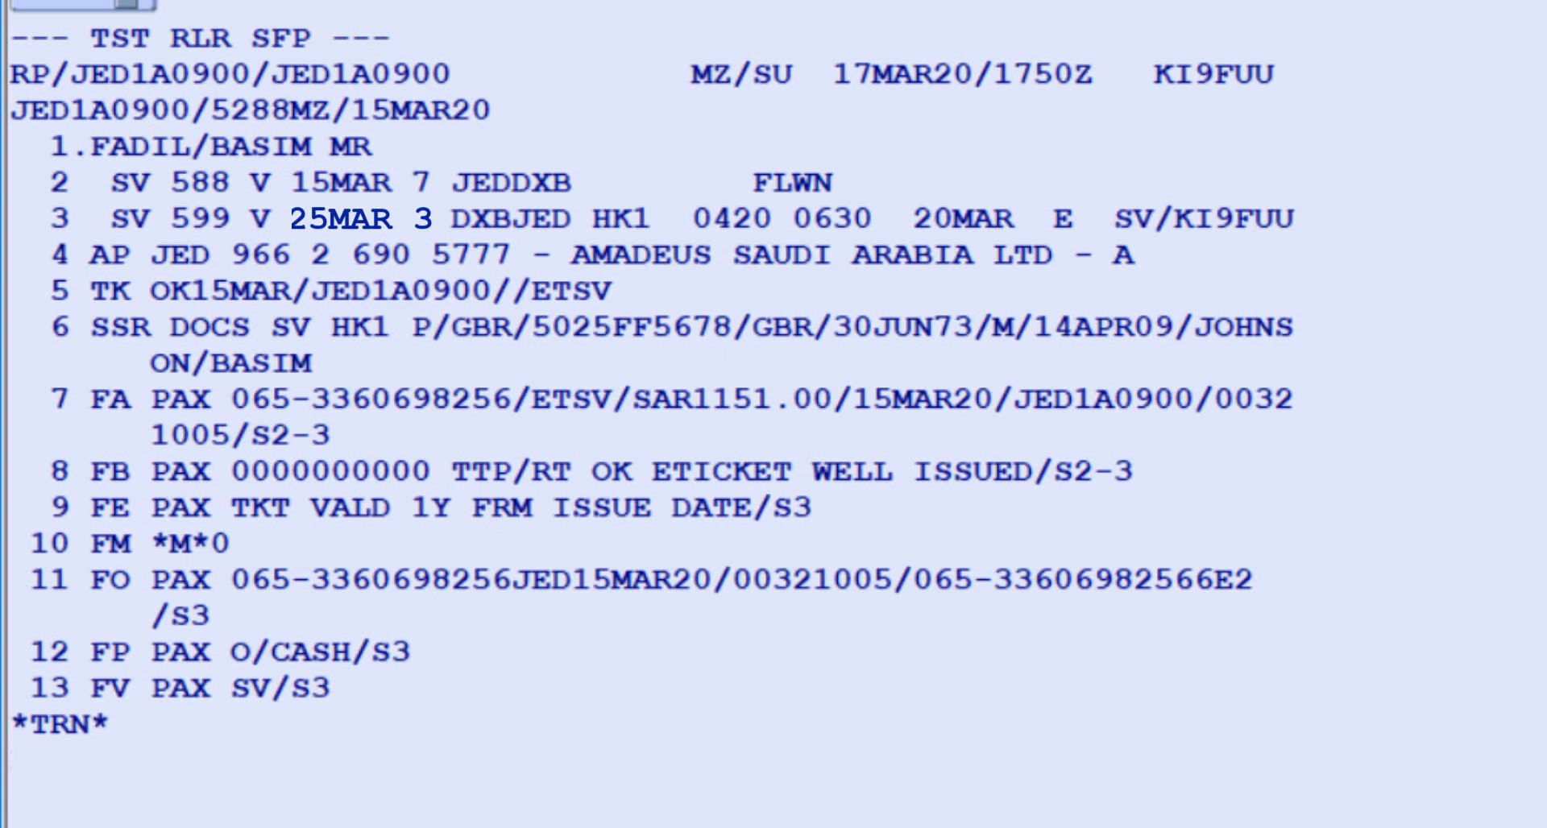
Change the form of payment on line 12 with 12/O/CASH+/CASH/SAR96.00, and save and redisplay the booking with RFA;ER
type("12/o")
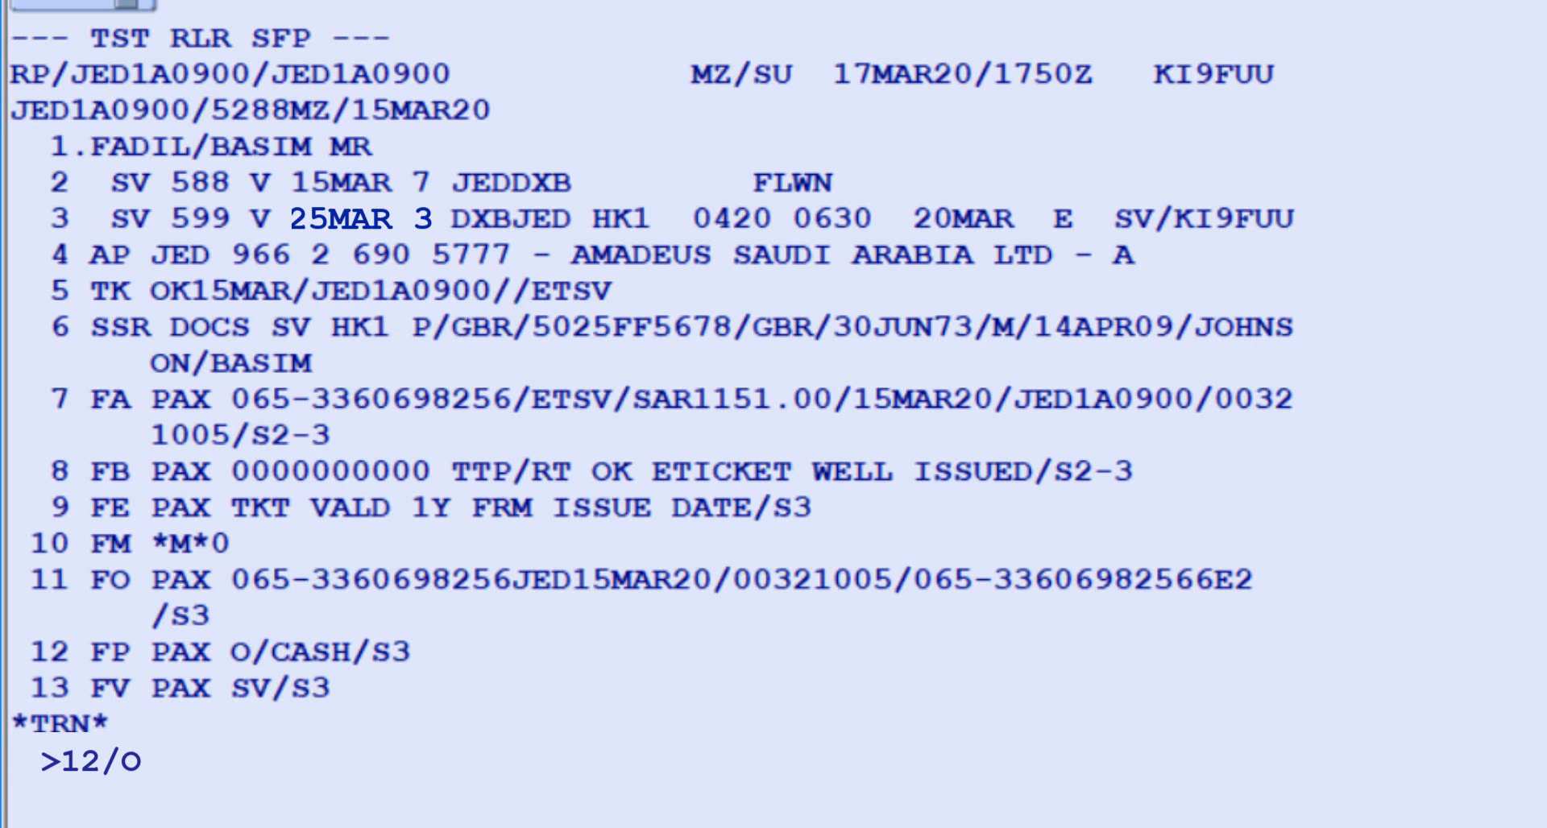
type("/CASH")
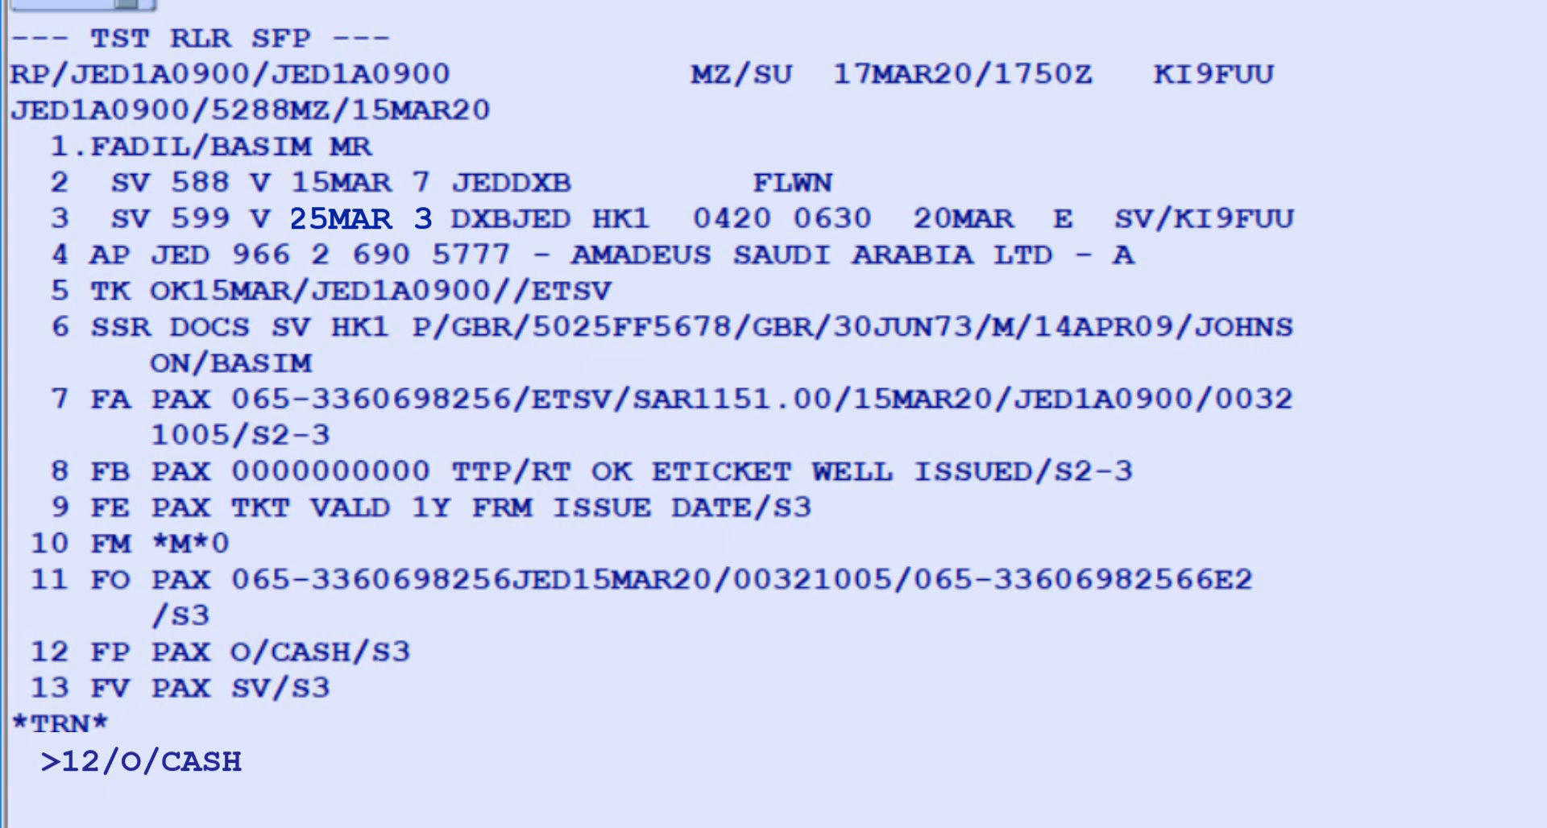
type("+/CASH")
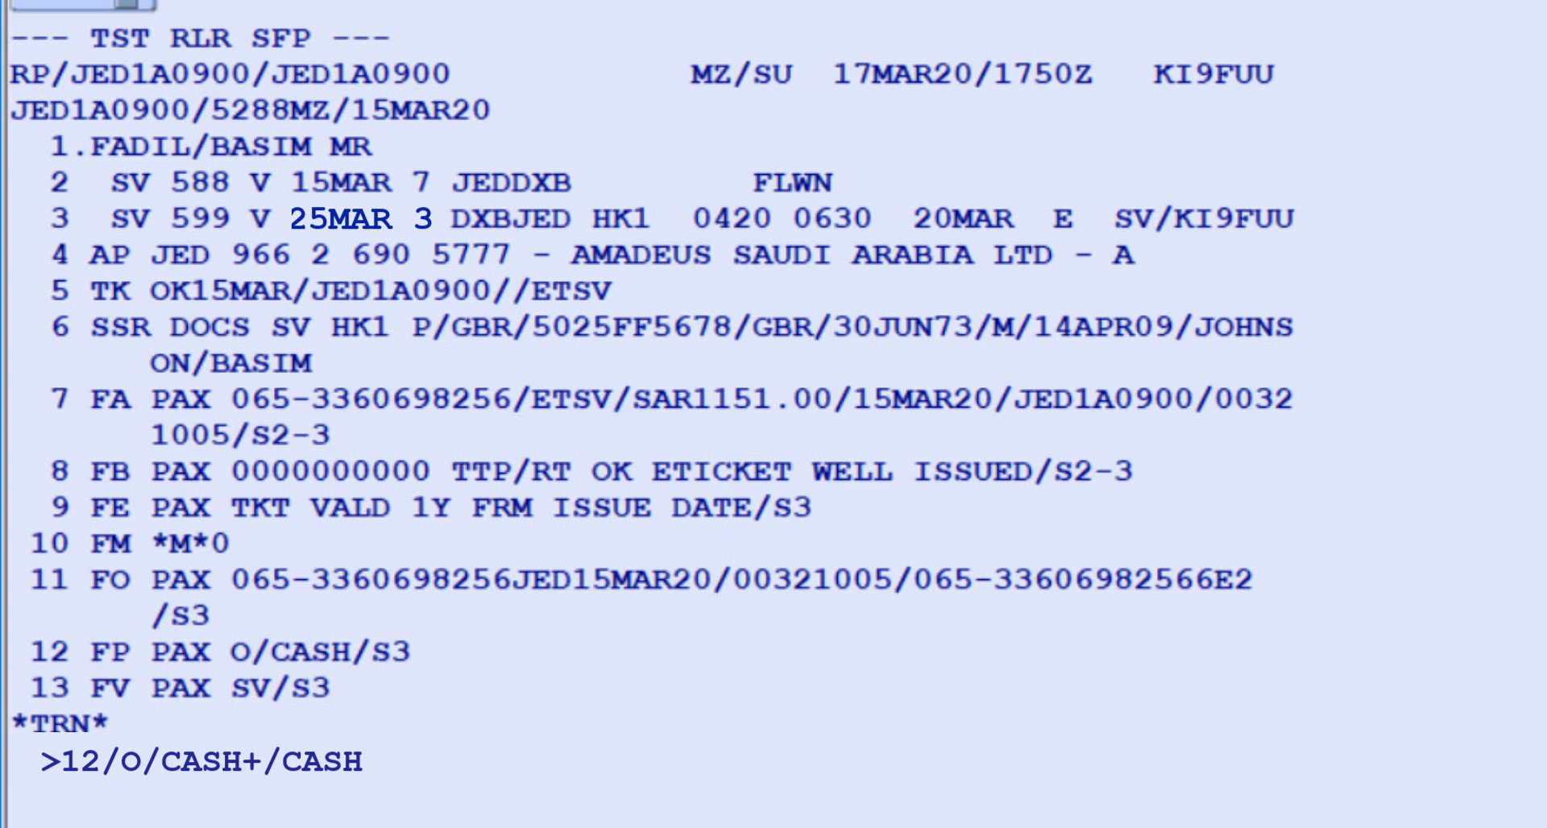
type("/SAR")
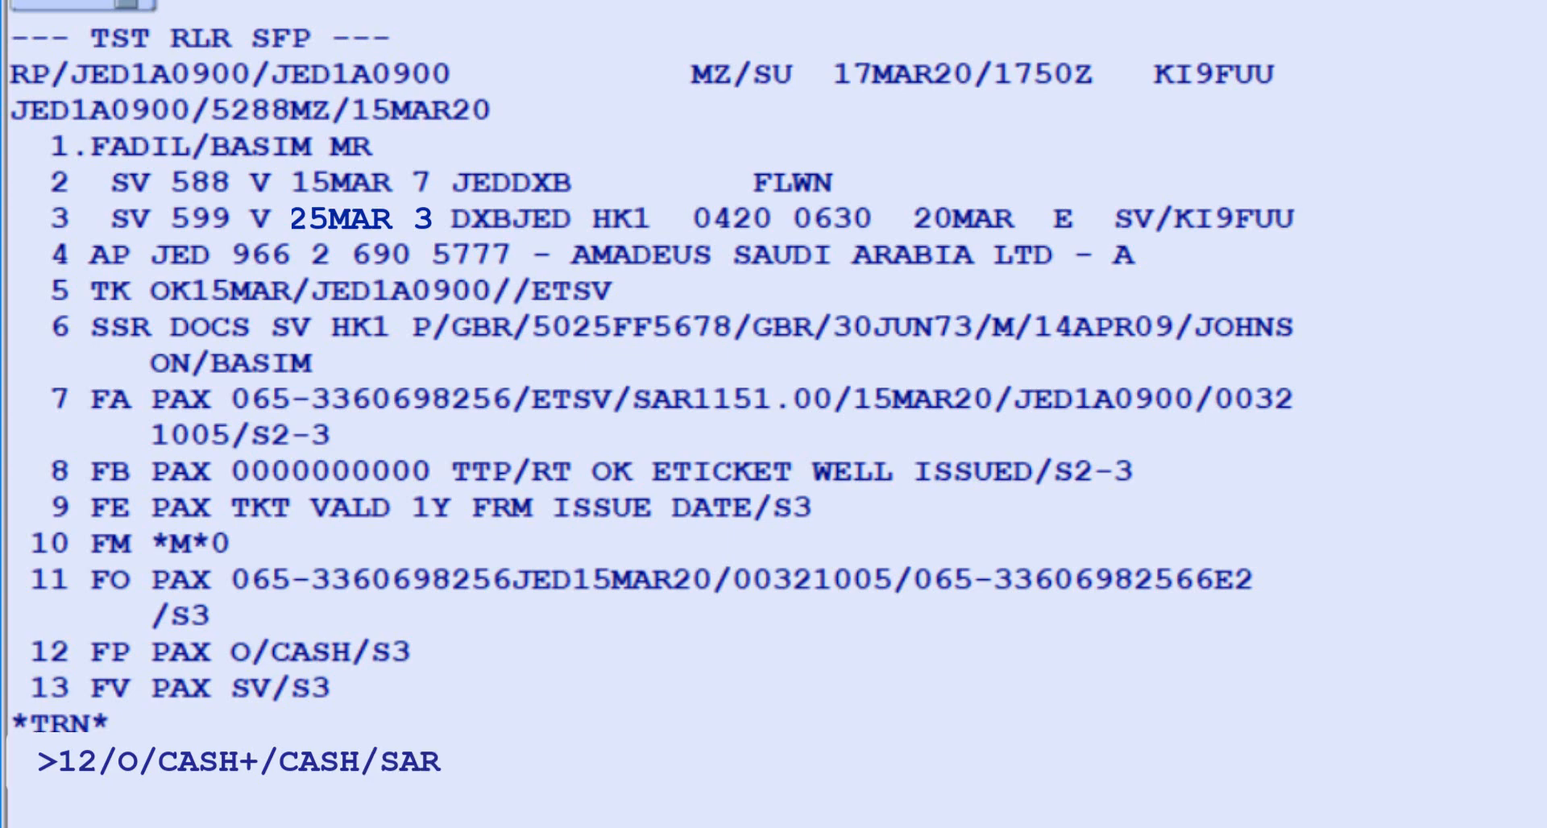
type("96.00")
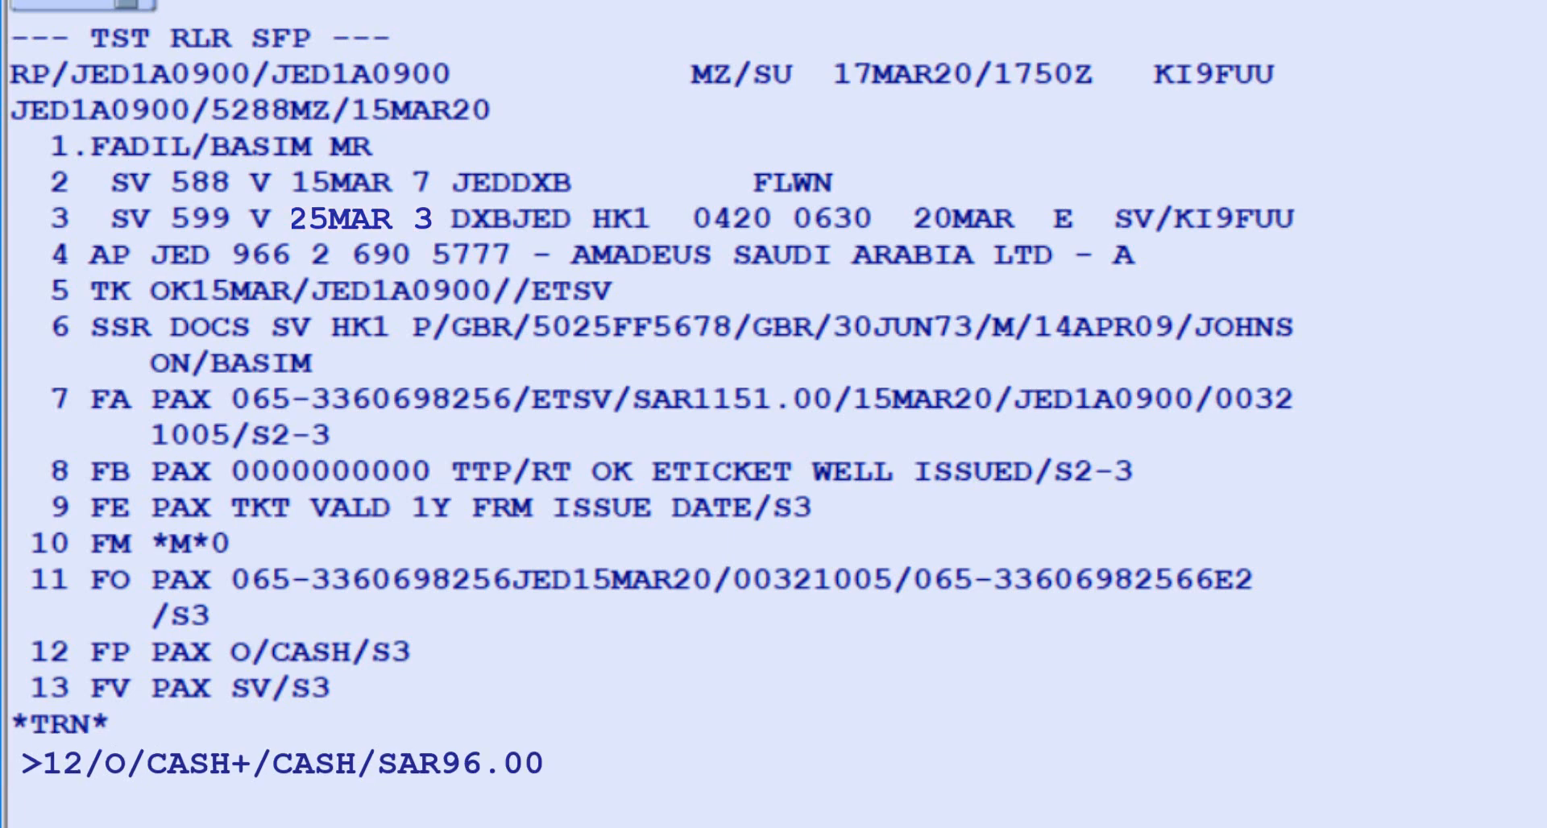
key("Return")
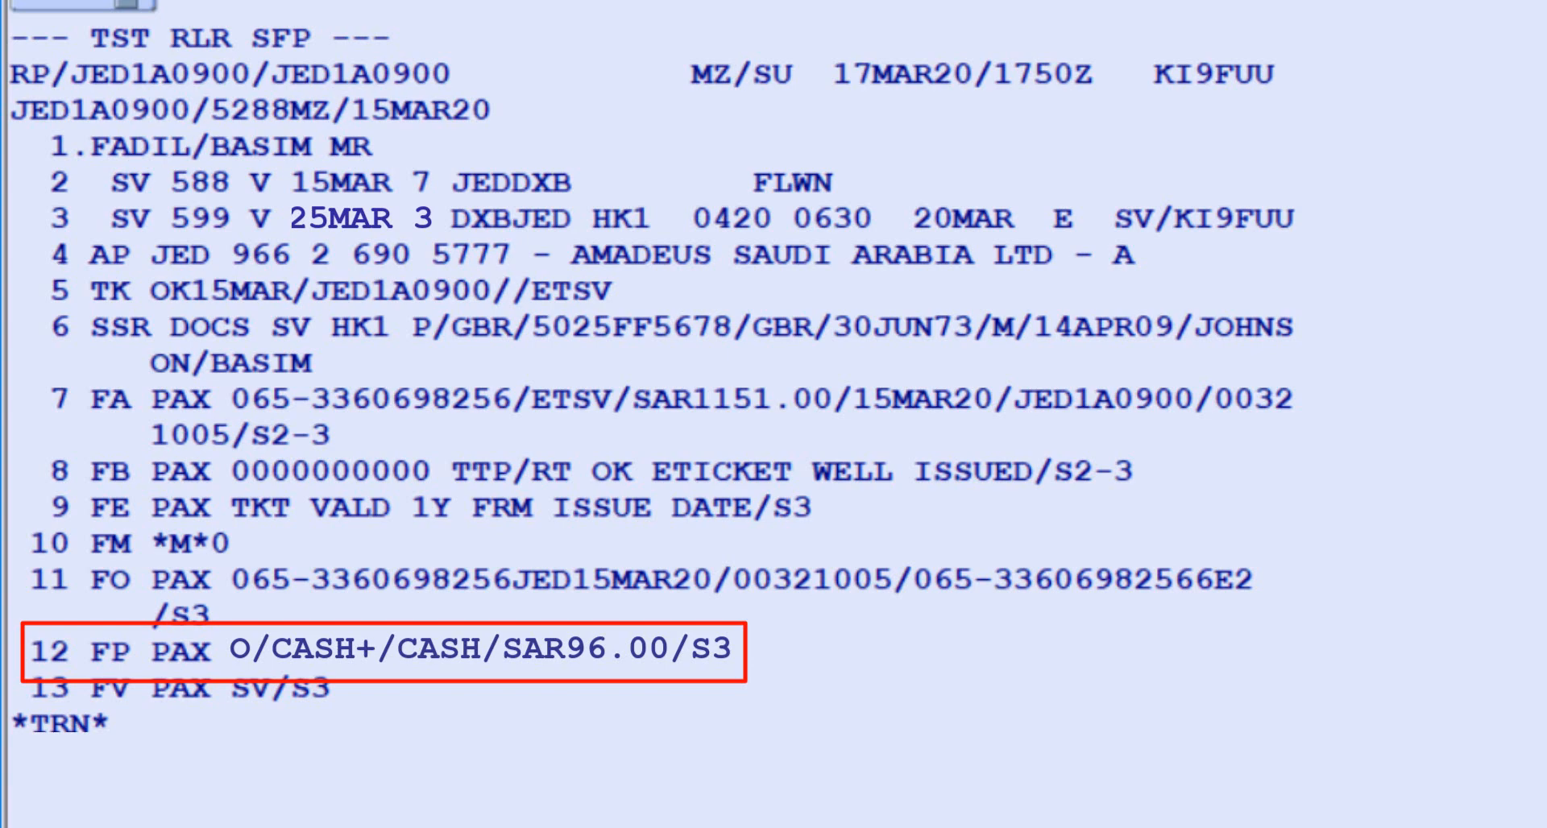
type("RFA;ER")
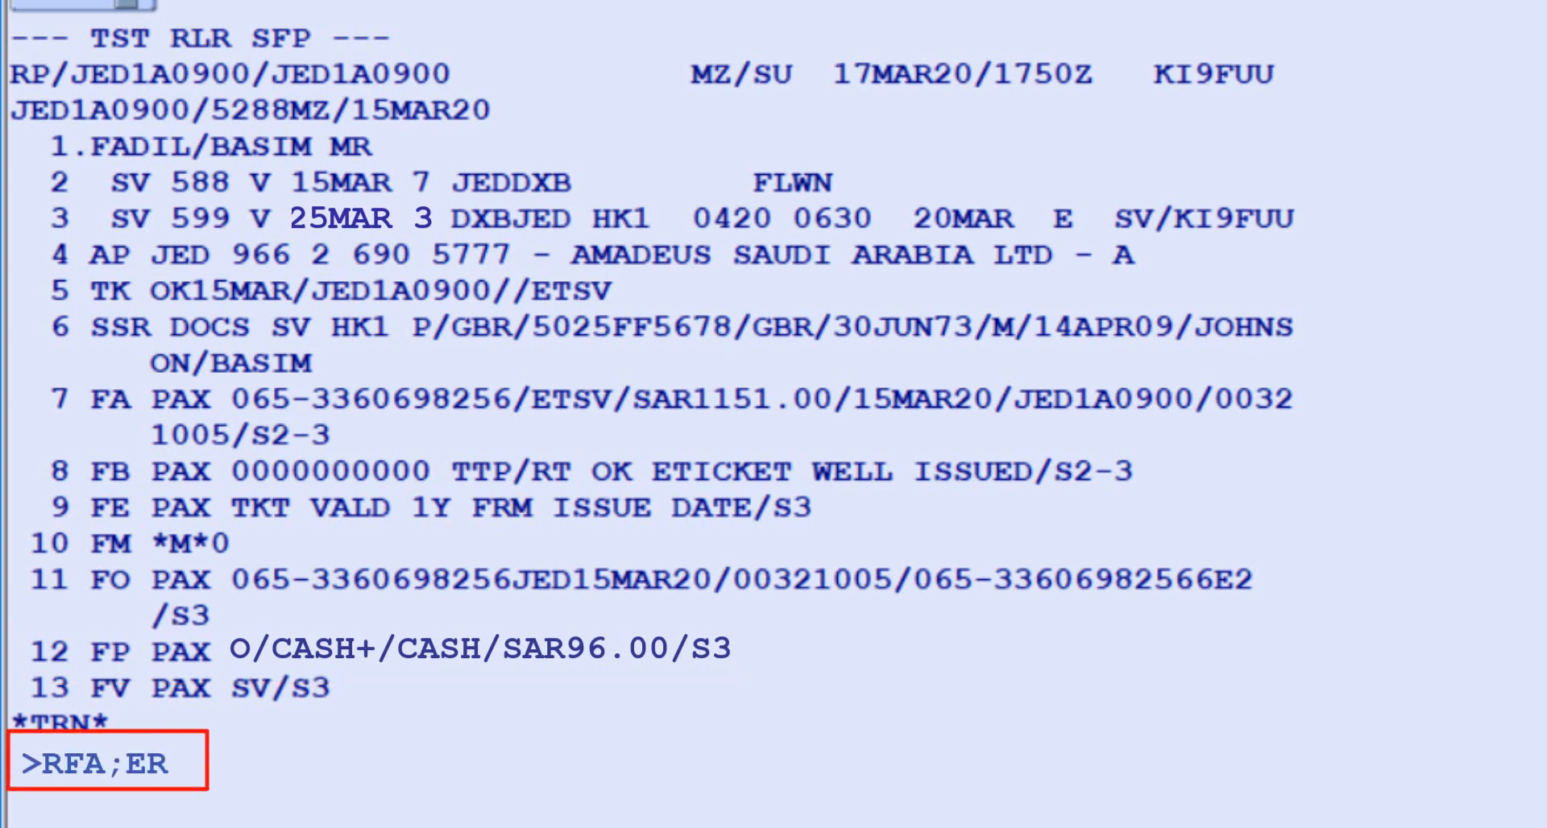
key("Return")
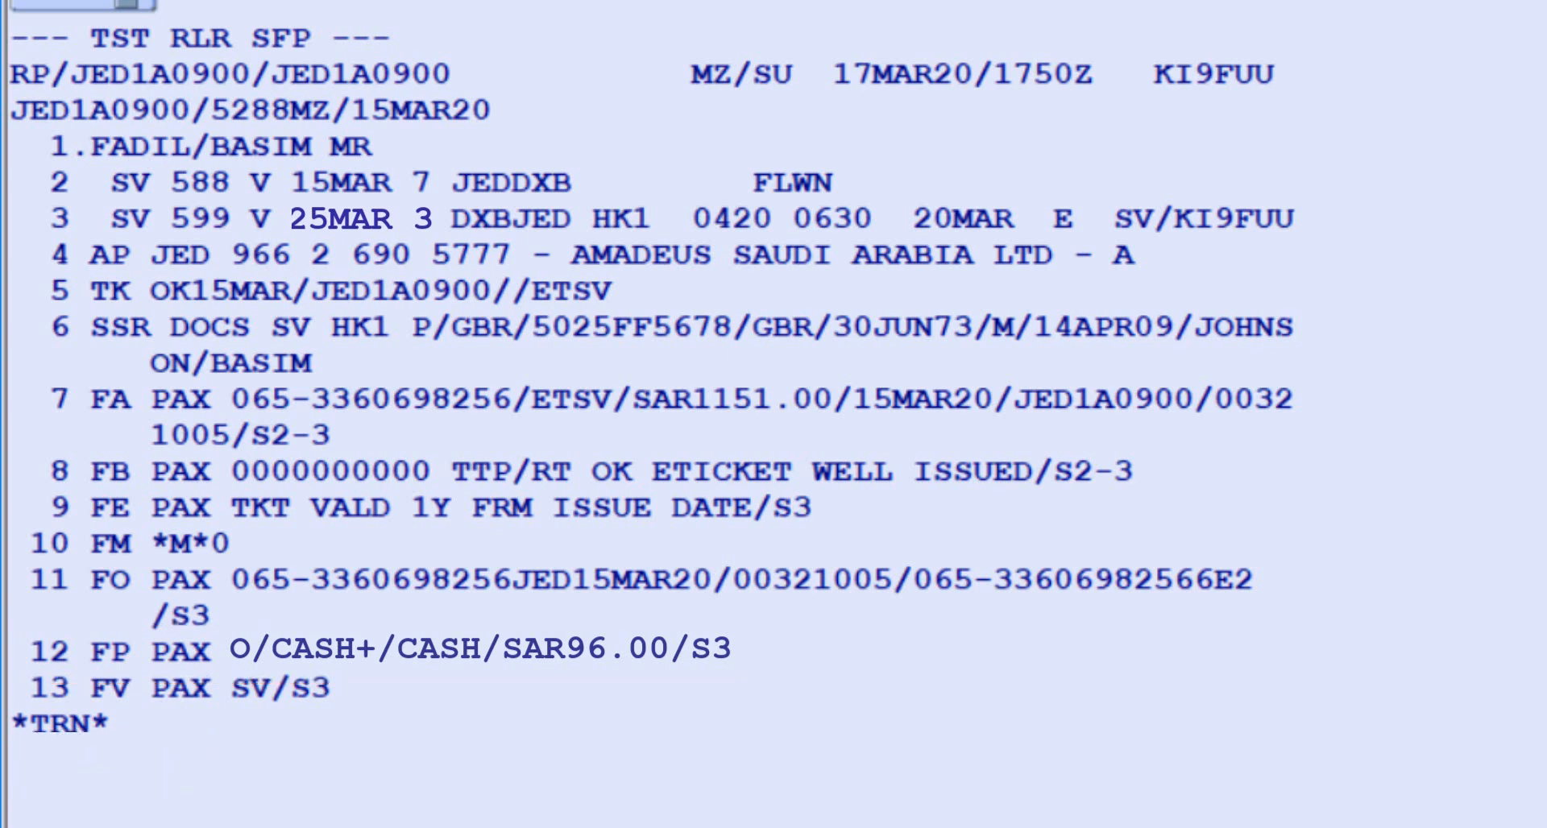
Display the e-ticket from FA line 7 with TWD/L7 to check its coupon statuses, and return to the booking with RT
type("TWD")
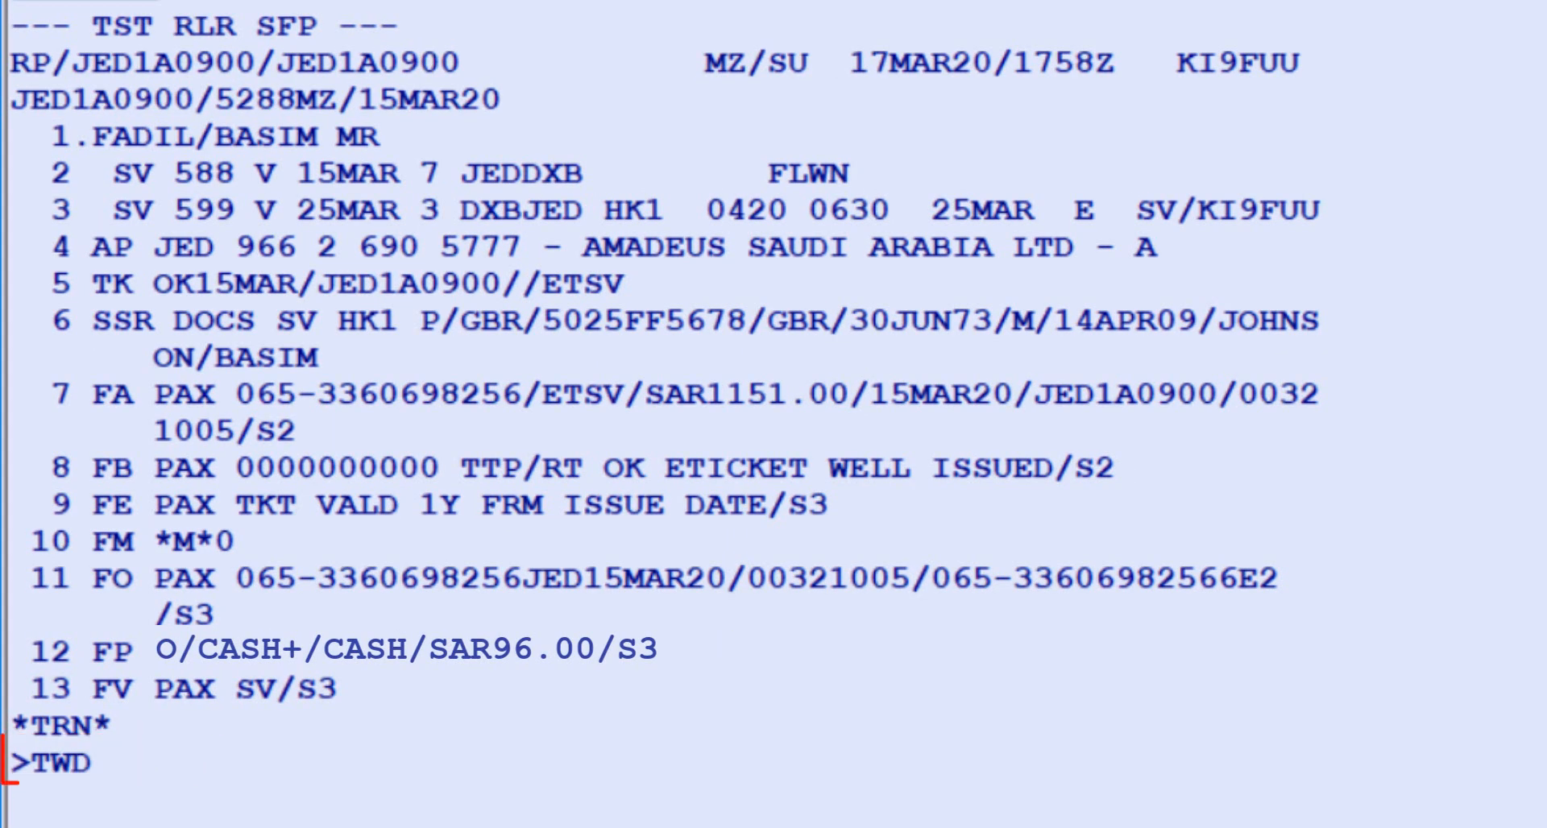
type("/L")
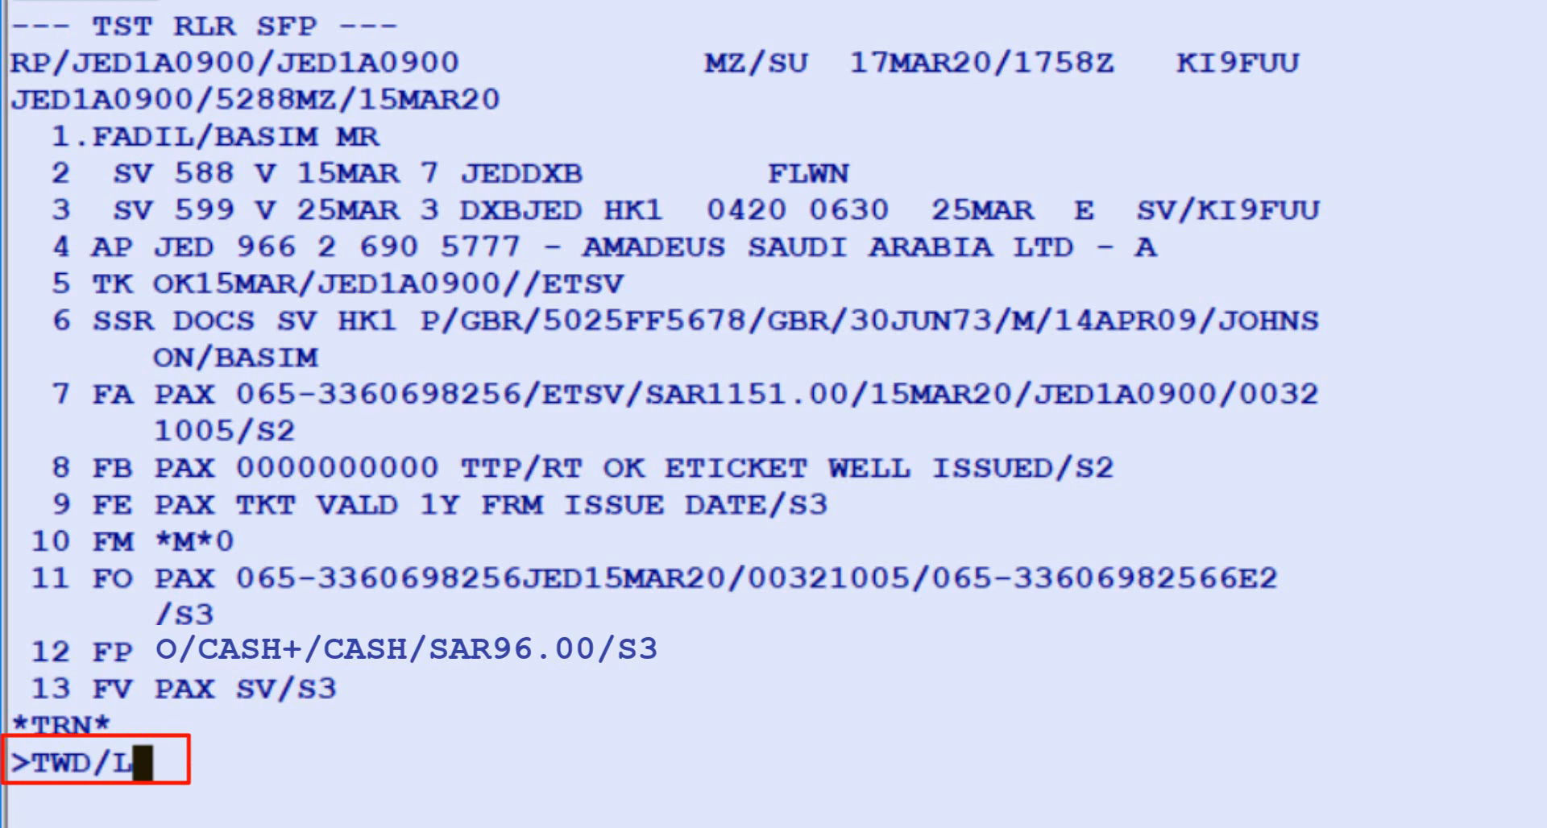
type("7")
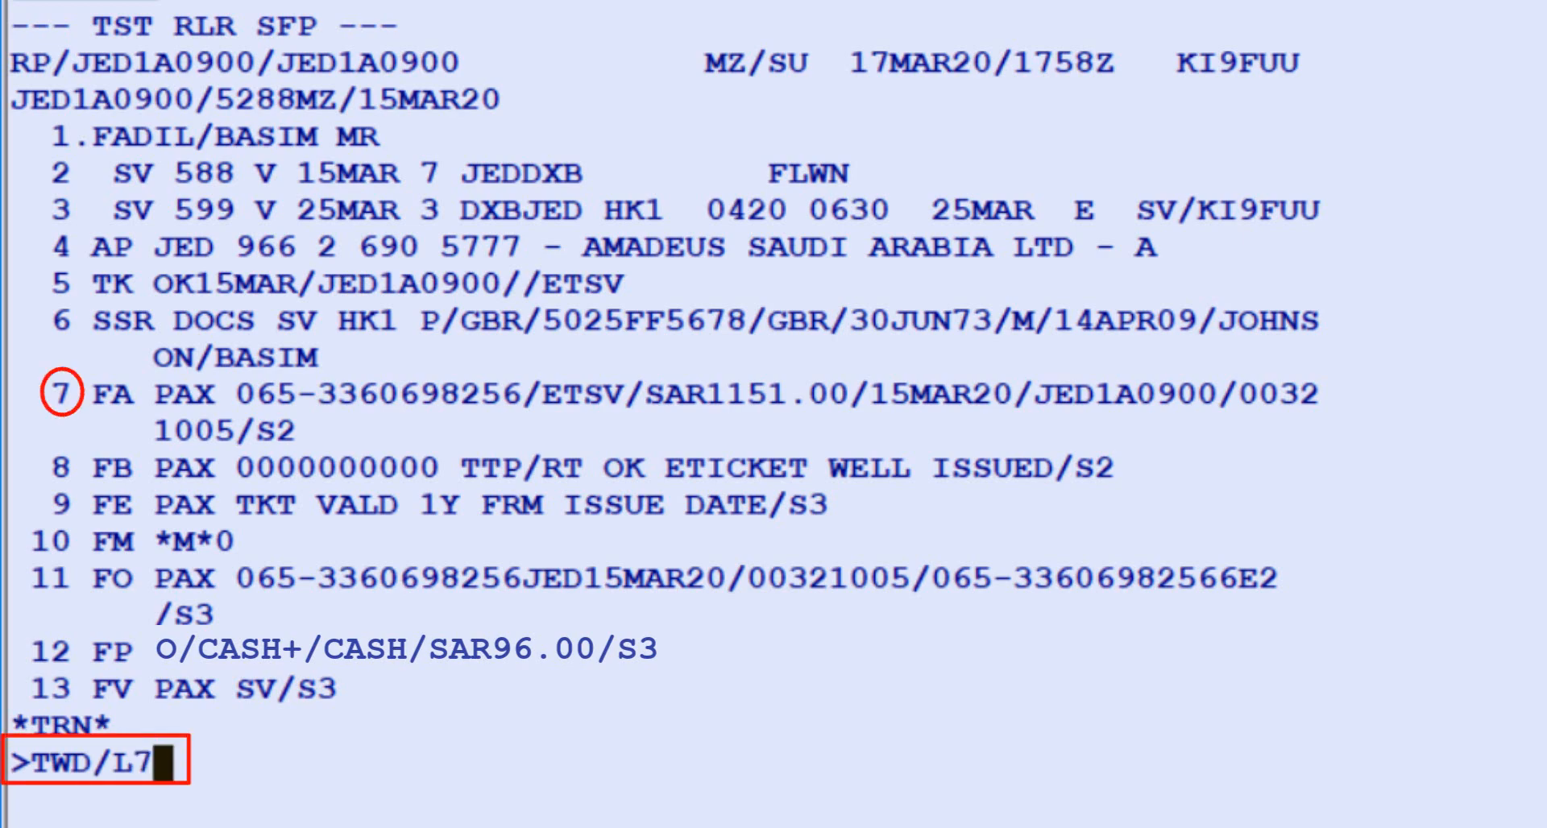
key("Return")
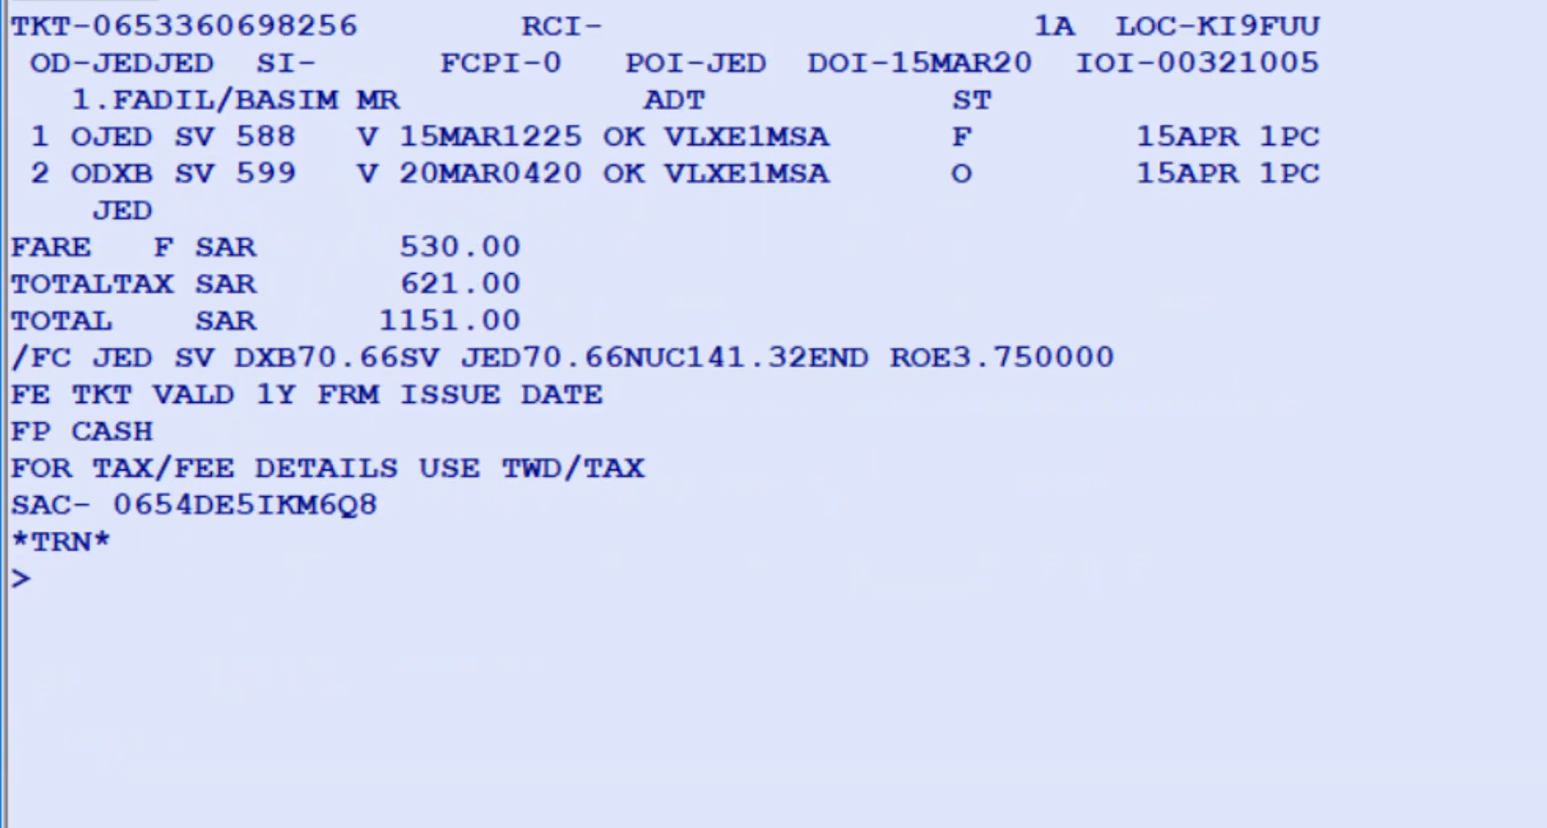
type("RT")
key("Return")
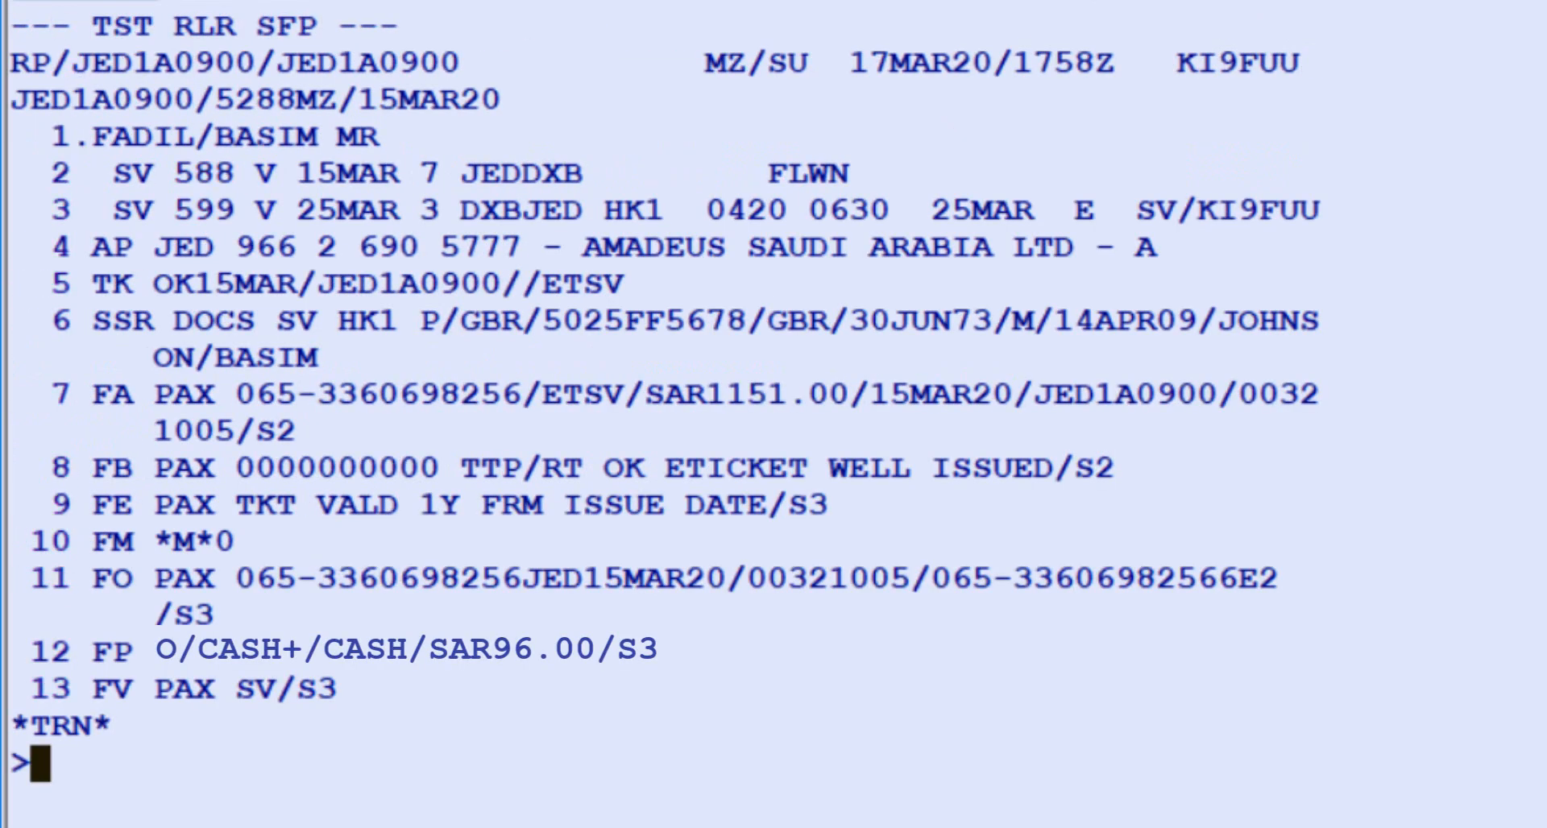
Reissue the e-ticket for passenger 1 and segment 3 with TTP/P1/S3
type("TTP")
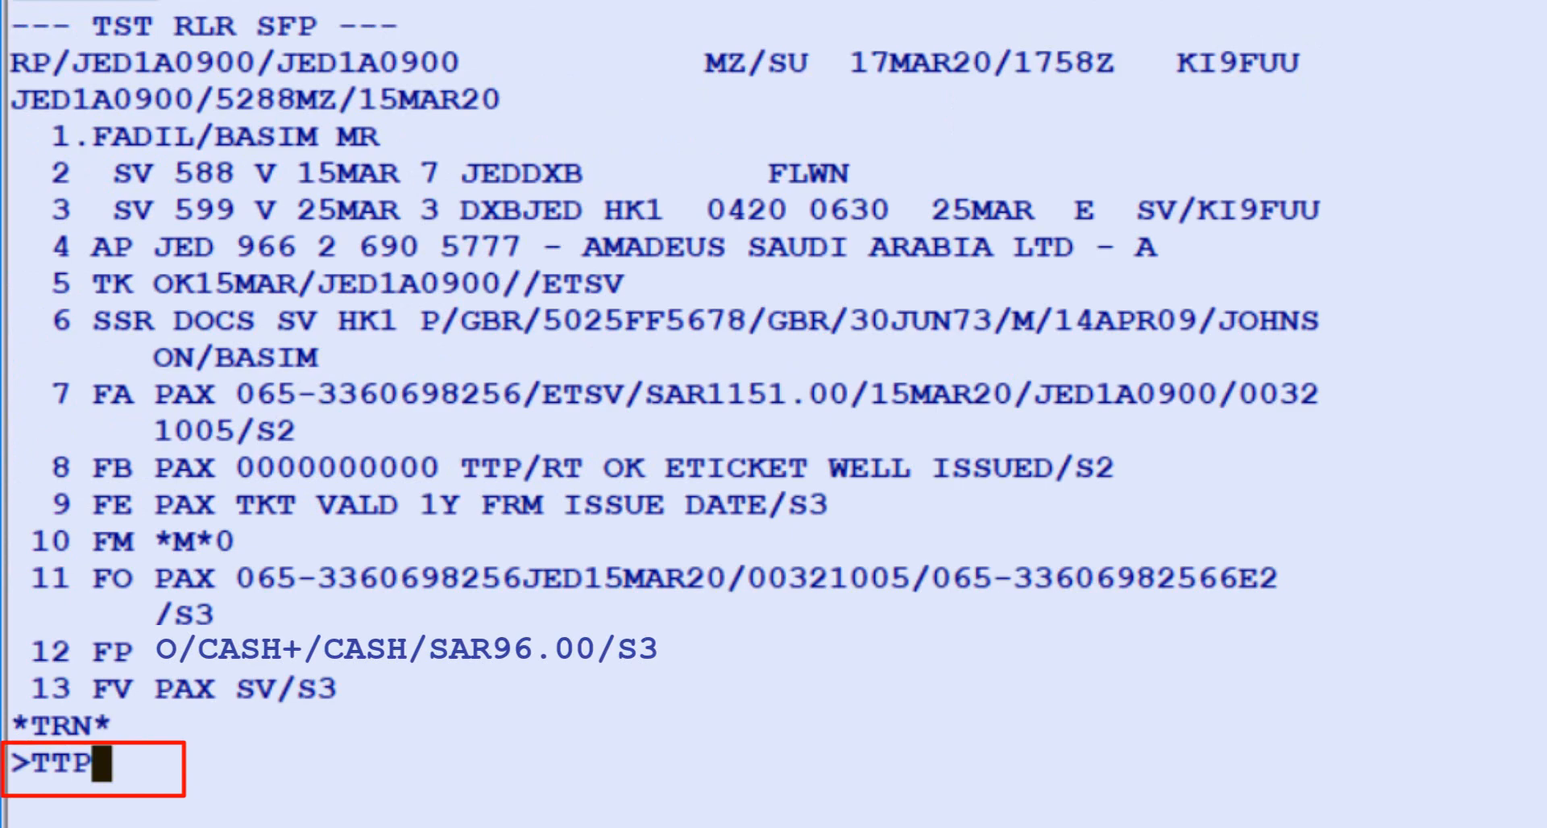
type("/P1")
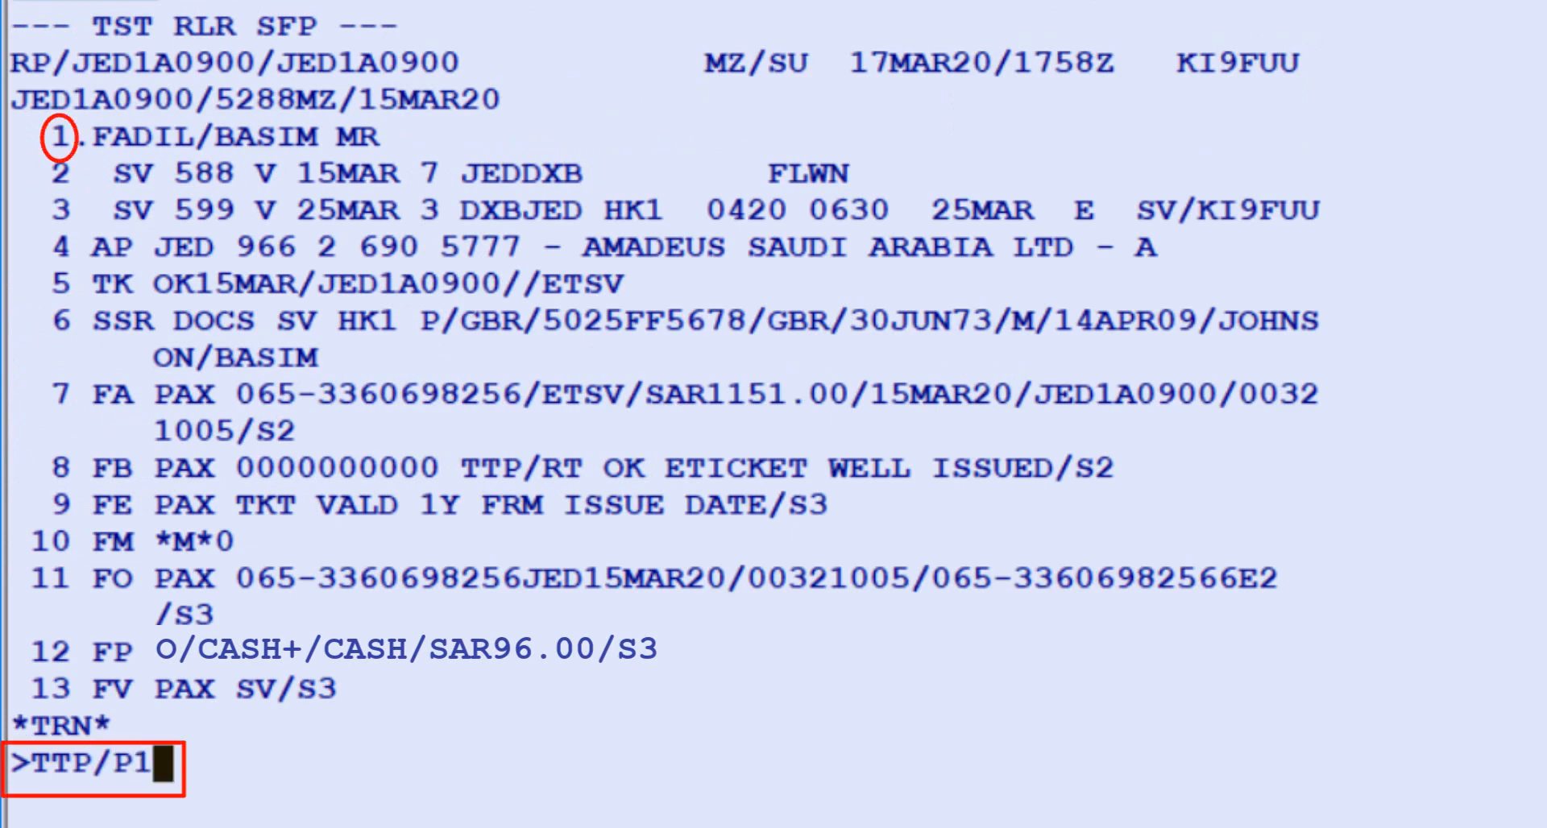
type("/S3")
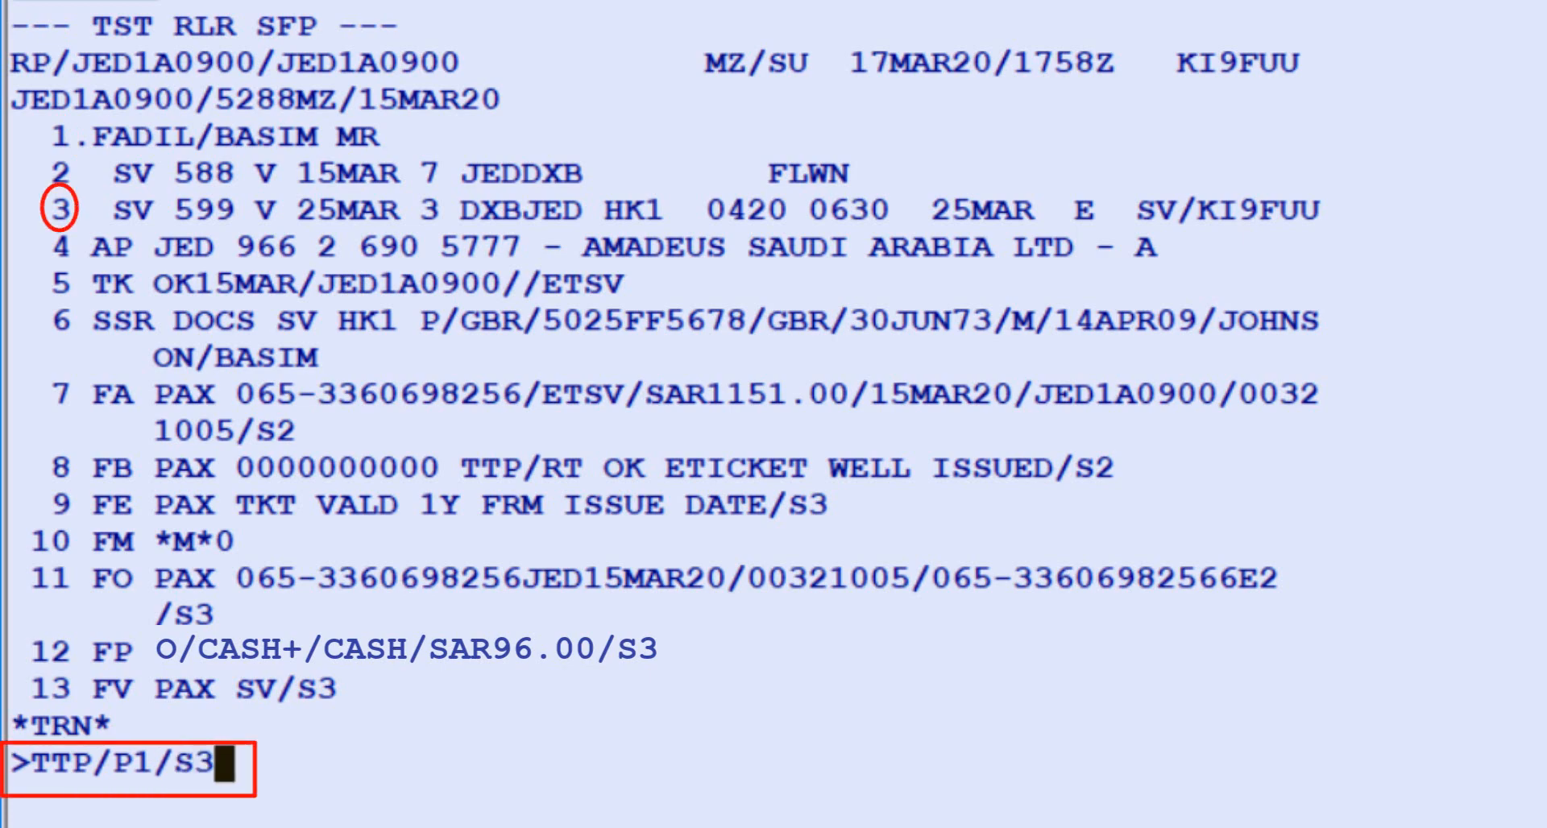
key("Return")
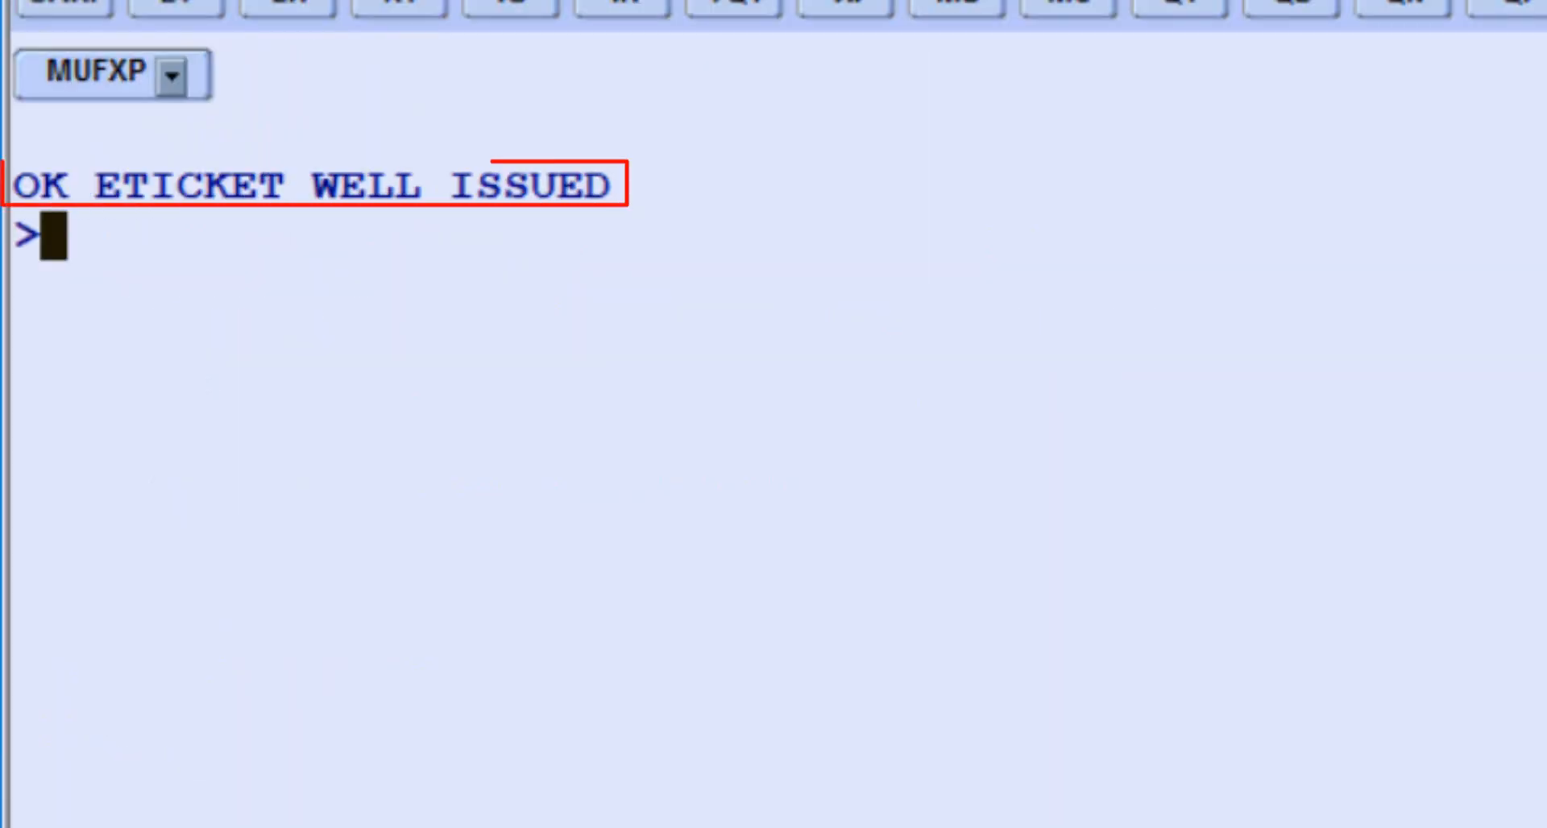